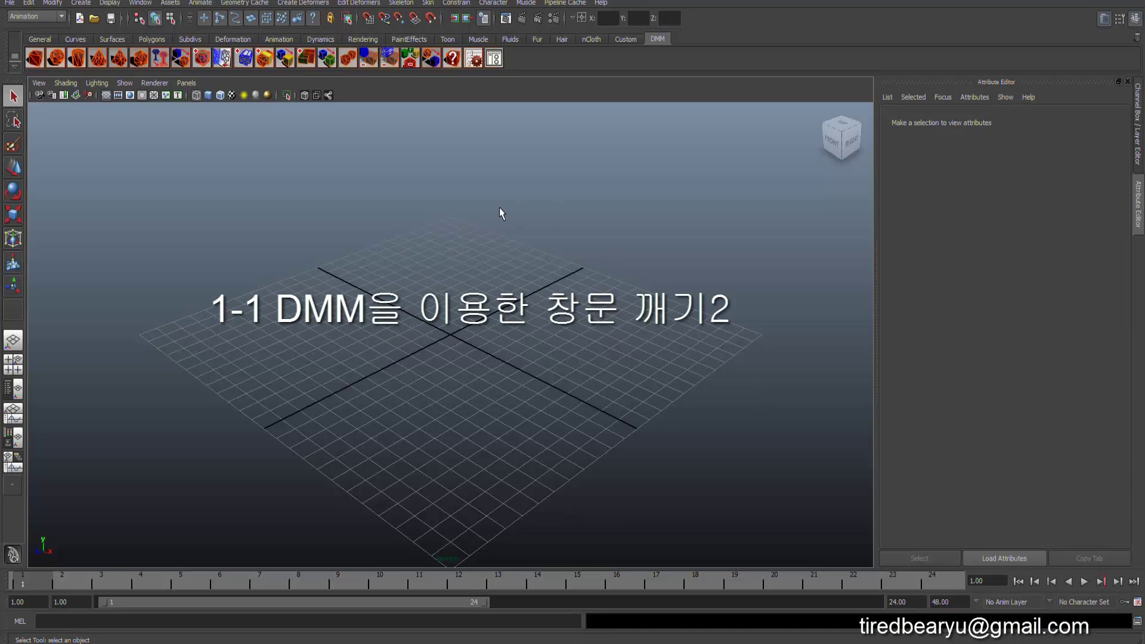
# Step: Load the scene 01_broken_window_v01.mb through File > Open Scene
pyautogui.click(10, 3)
pyautogui.click(37, 33)
pyautogui.click(276, 182)
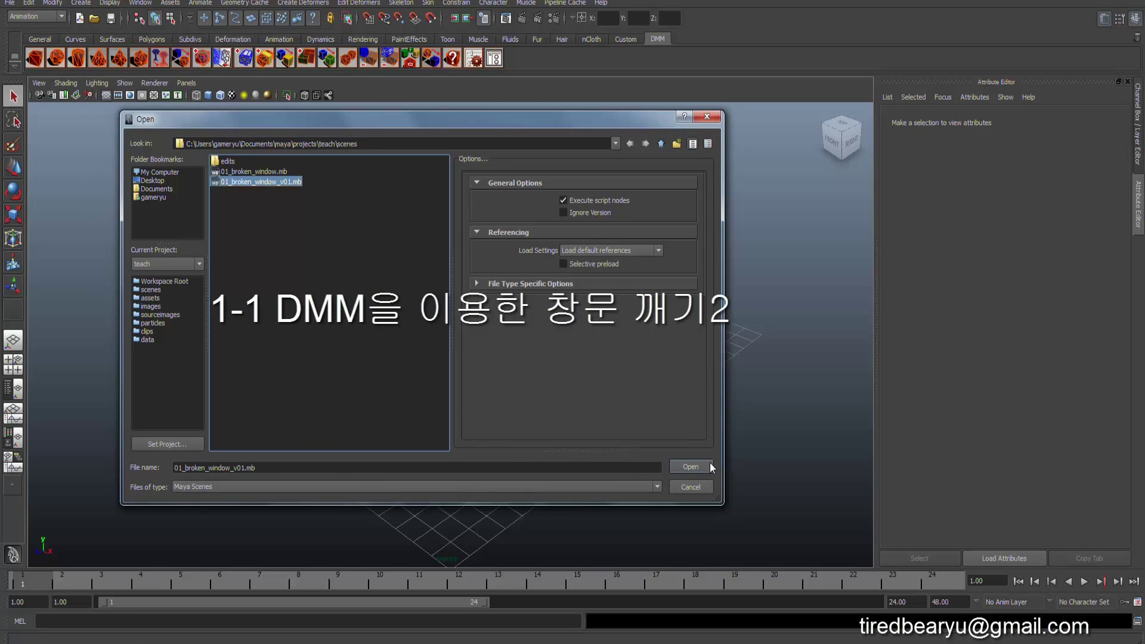
pyautogui.click(707, 467)
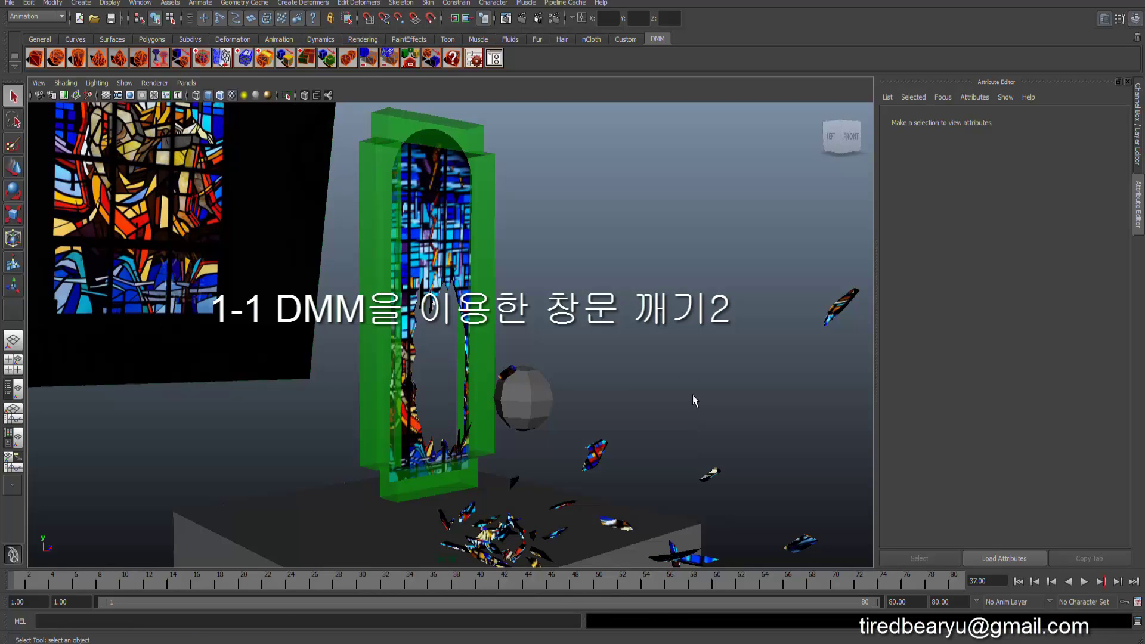
# Step: Inspect the collider sphere, deselect it, and rewind the Time Slider to frame 1
pyautogui.click(533, 402)
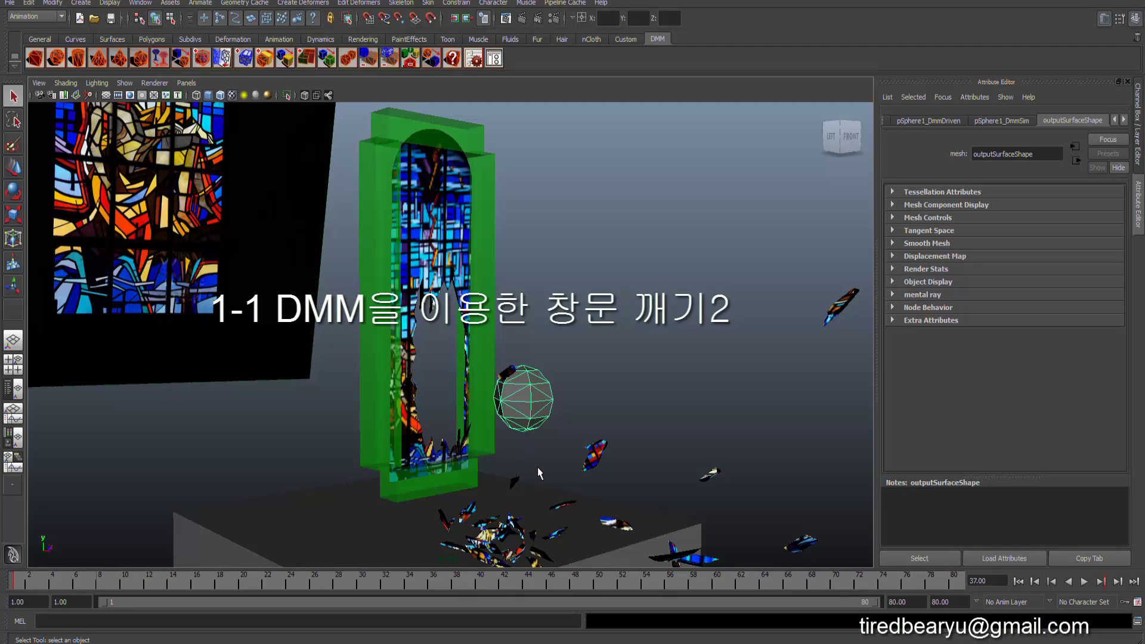
pyautogui.click(504, 425)
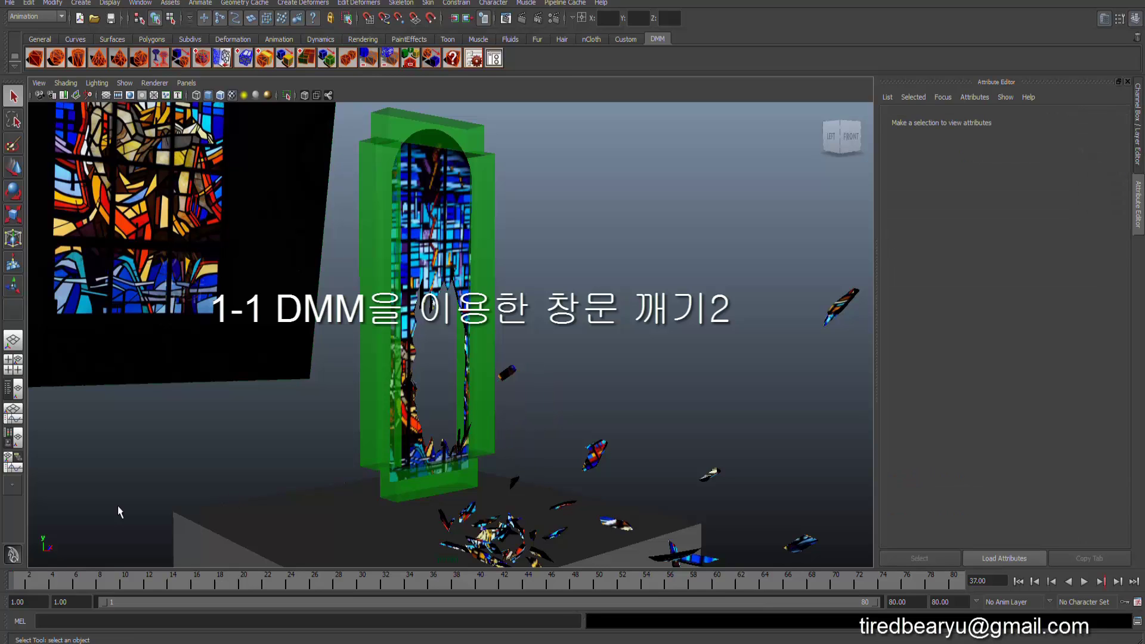
pyautogui.click(24, 579)
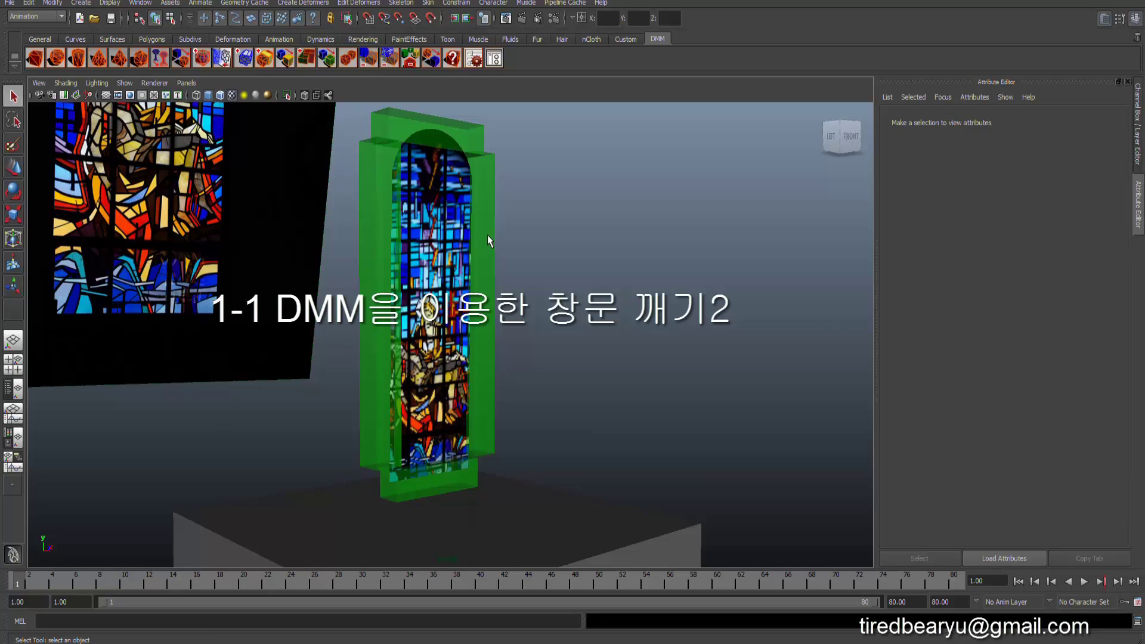
# Step: Tumble and dolly the camera for a close, angled view of the stained-glass window
pyautogui.keyDown('alt'); pyautogui.moveTo(488, 235); pyautogui.dragTo(581, 260, button='right'); pyautogui.keyUp('alt')
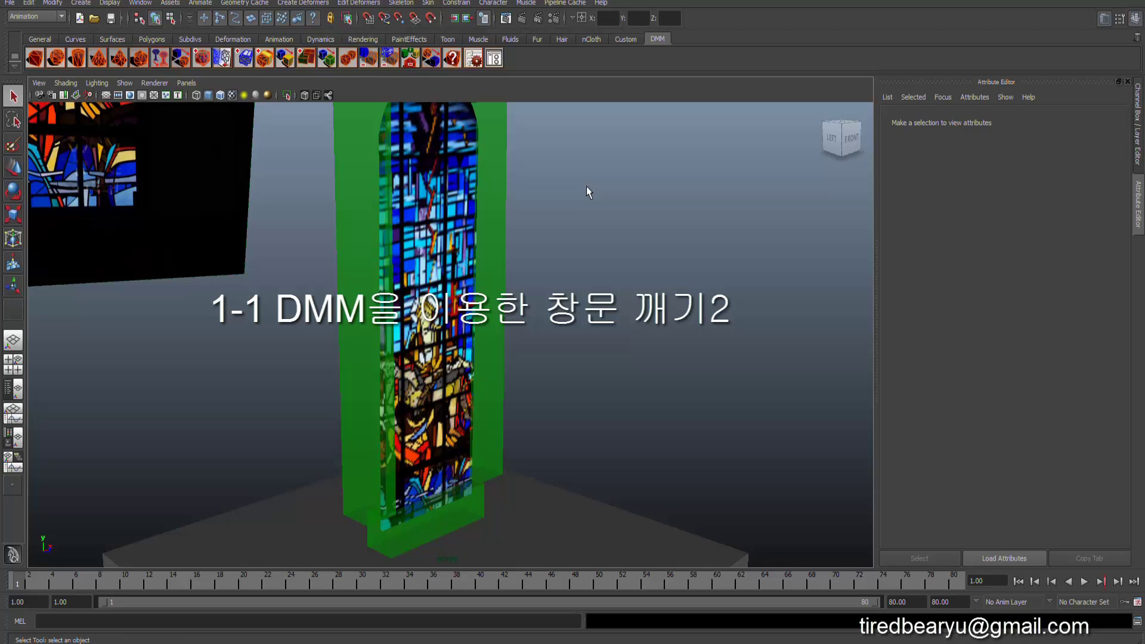
pyautogui.moveTo(587, 188)
pyautogui.keyDown('alt'); pyautogui.mouseDown()
pyautogui.moveTo(566, 194)
pyautogui.moveTo(575, 189)
pyautogui.mouseUp(); pyautogui.keyUp('alt')
pyautogui.moveTo(575, 189)
pyautogui.keyDown('alt'); pyautogui.mouseDown(button='right')
pyautogui.moveTo(564, 202)
pyautogui.moveTo(542, 196)
pyautogui.mouseUp(button='right'); pyautogui.keyUp('alt')
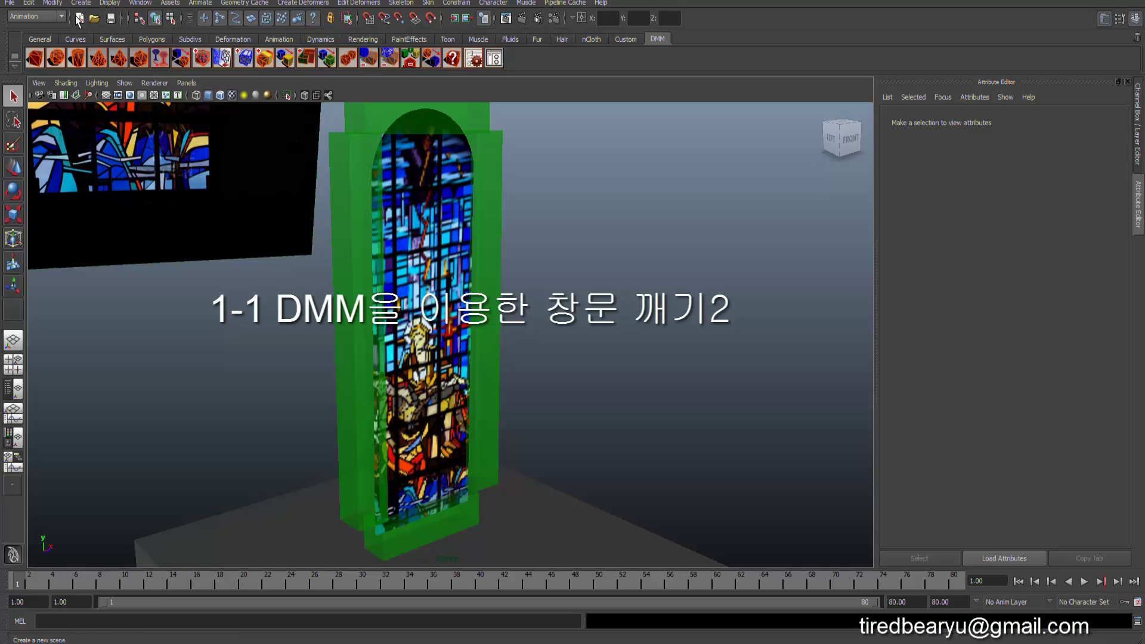
# Step: Switch to the Dynamics menu set and tear off the Fields menu as a floating window
pyautogui.click(54, 16)
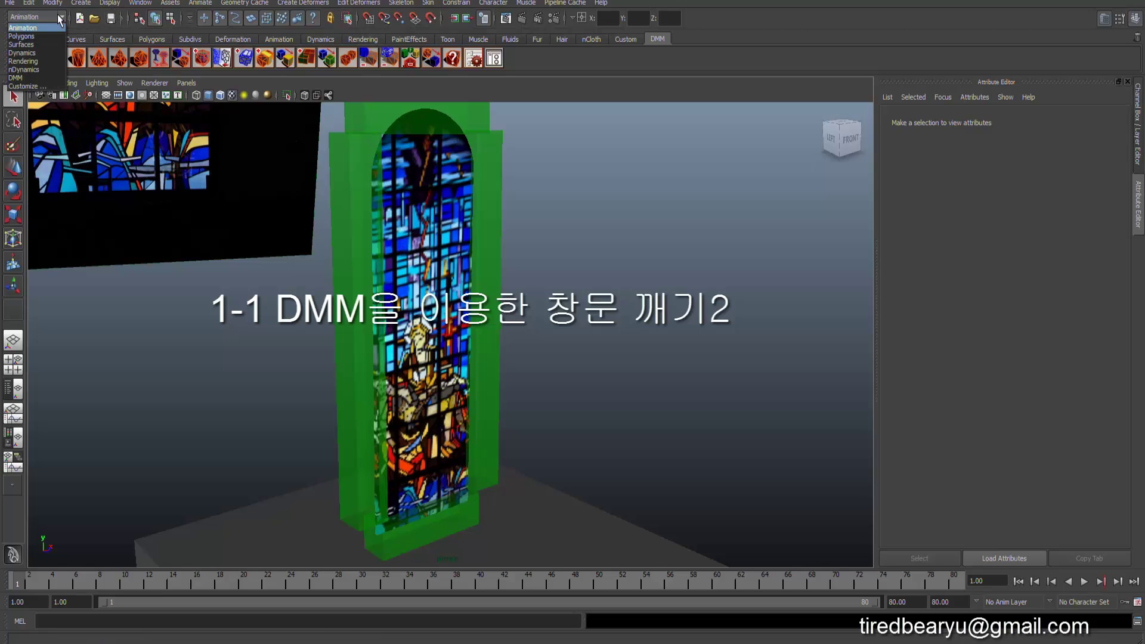
pyautogui.click(42, 52)
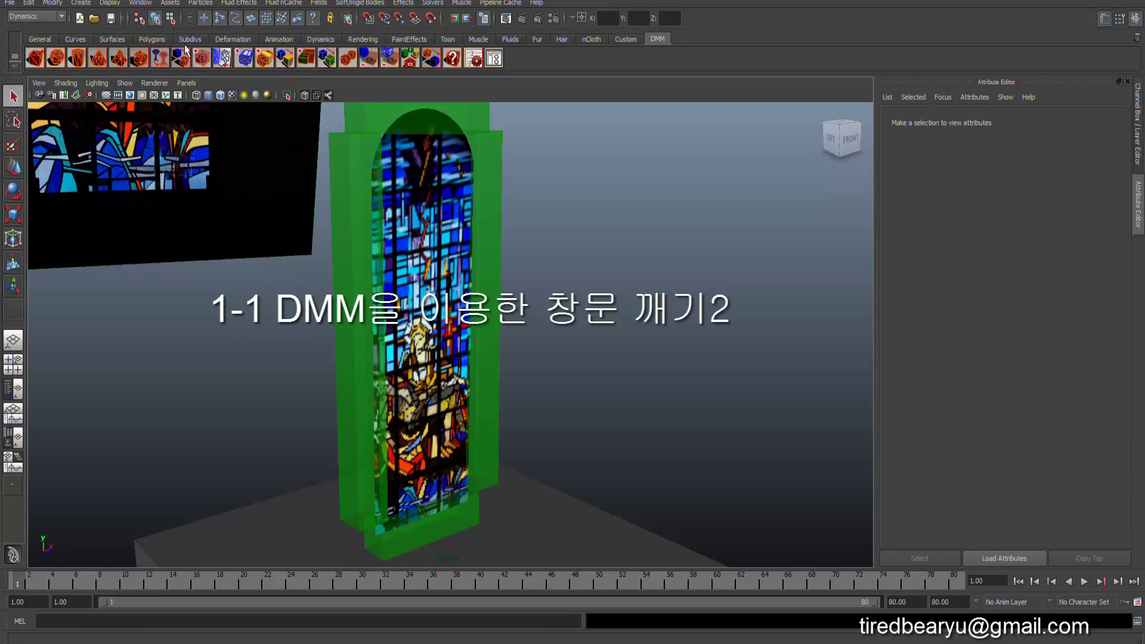
pyautogui.click(316, 3)
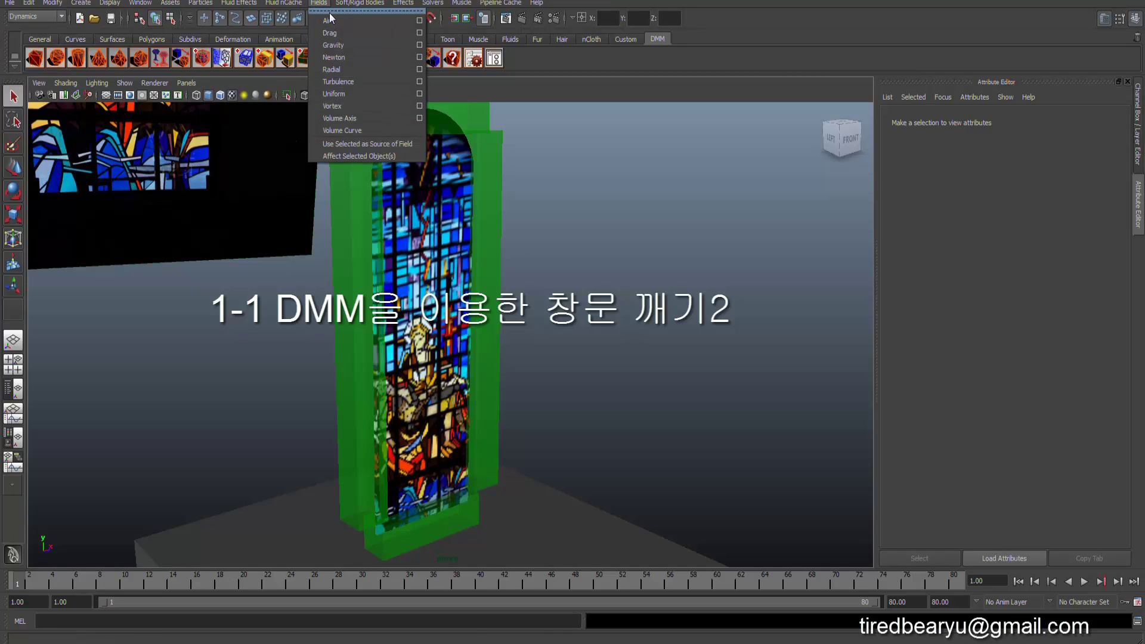
pyautogui.click(329, 9)
pyautogui.moveTo(381, 11); pyautogui.dragTo(873, 202)
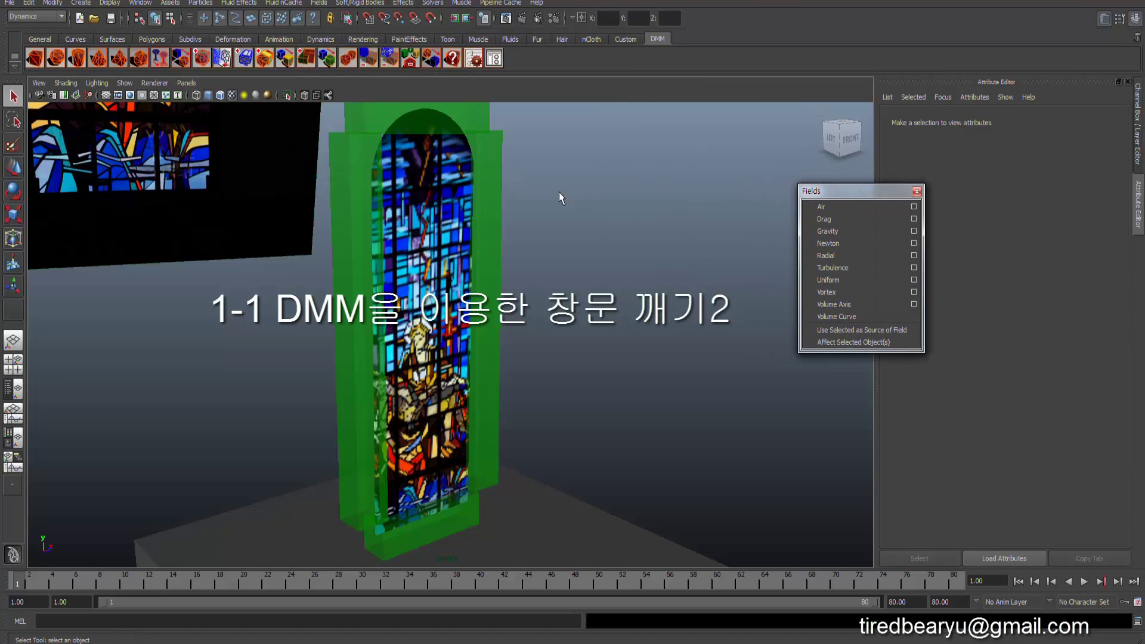
pyautogui.click(578, 229)
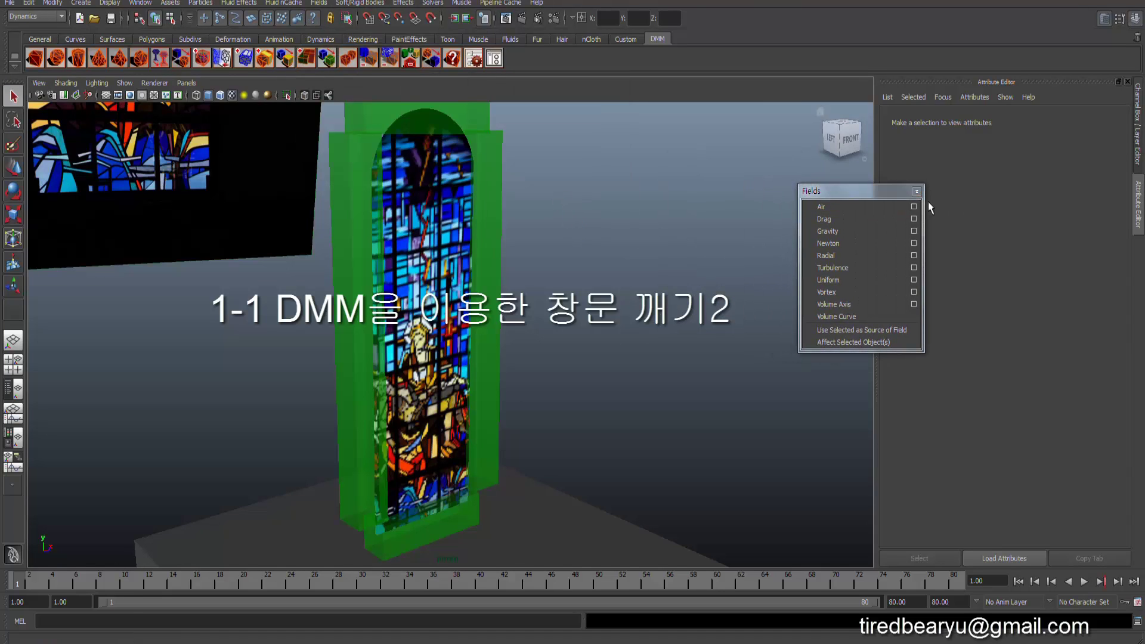
pyautogui.moveTo(863, 190); pyautogui.dragTo(790, 123)
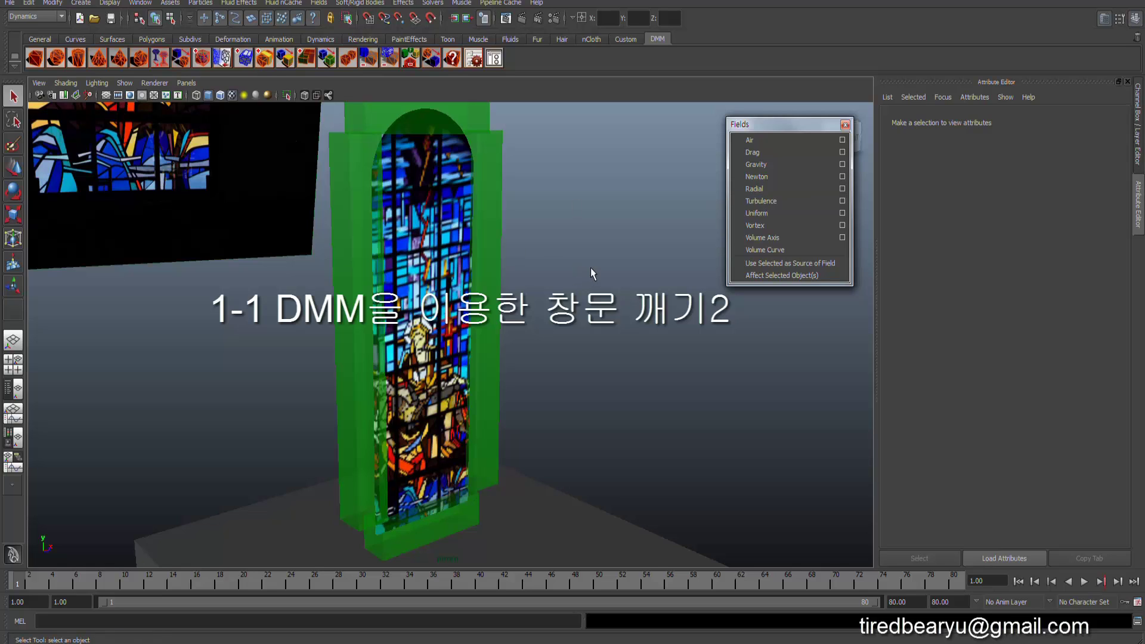
# Step: Create turbulenceField1 and move it to Translate Y 4.049, Z 2.403 in front of the window
pyautogui.click(774, 200)
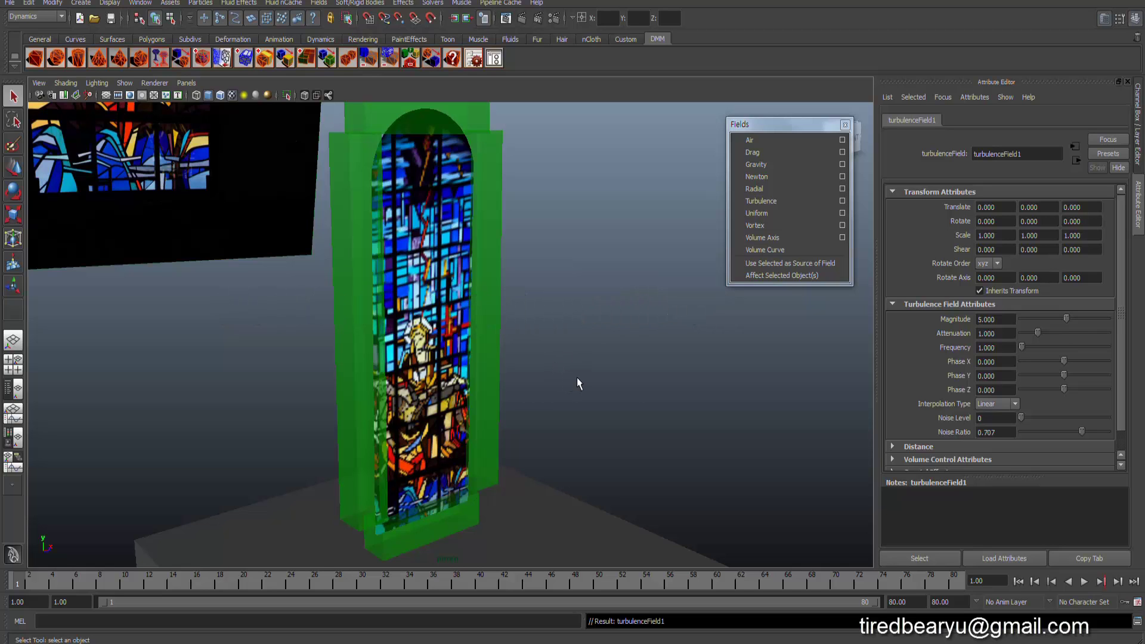
pyautogui.moveTo(591, 389)
pyautogui.keyDown('alt'); pyautogui.mouseDown()
pyautogui.moveTo(468, 366)
pyautogui.moveTo(504, 358)
pyautogui.mouseUp(); pyautogui.keyUp('alt')
pyautogui.press('w')
pyautogui.moveTo(403, 335)
pyautogui.mouseDown()
pyautogui.moveTo(403, 238)
pyautogui.moveTo(385, 288)
pyautogui.mouseUp()
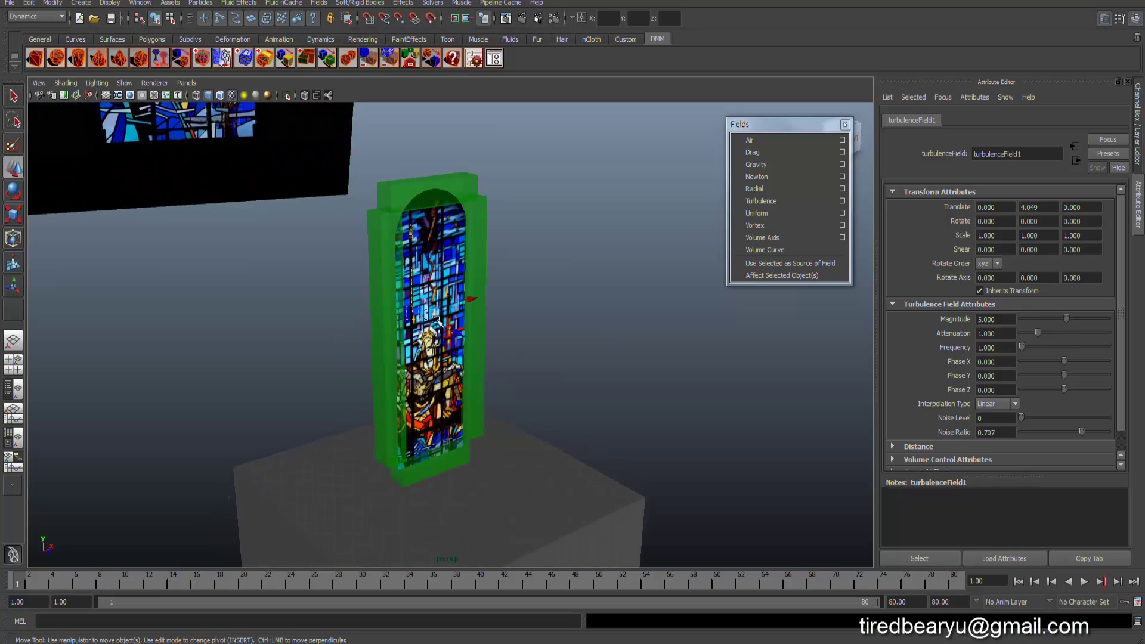
pyautogui.moveTo(461, 336)
pyautogui.mouseDown()
pyautogui.moveTo(503, 373)
pyautogui.moveTo(484, 363)
pyautogui.mouseUp()
pyautogui.keyDown('alt'); pyautogui.moveTo(484, 363); pyautogui.dragTo(723, 332, button='right'); pyautogui.keyUp('alt')
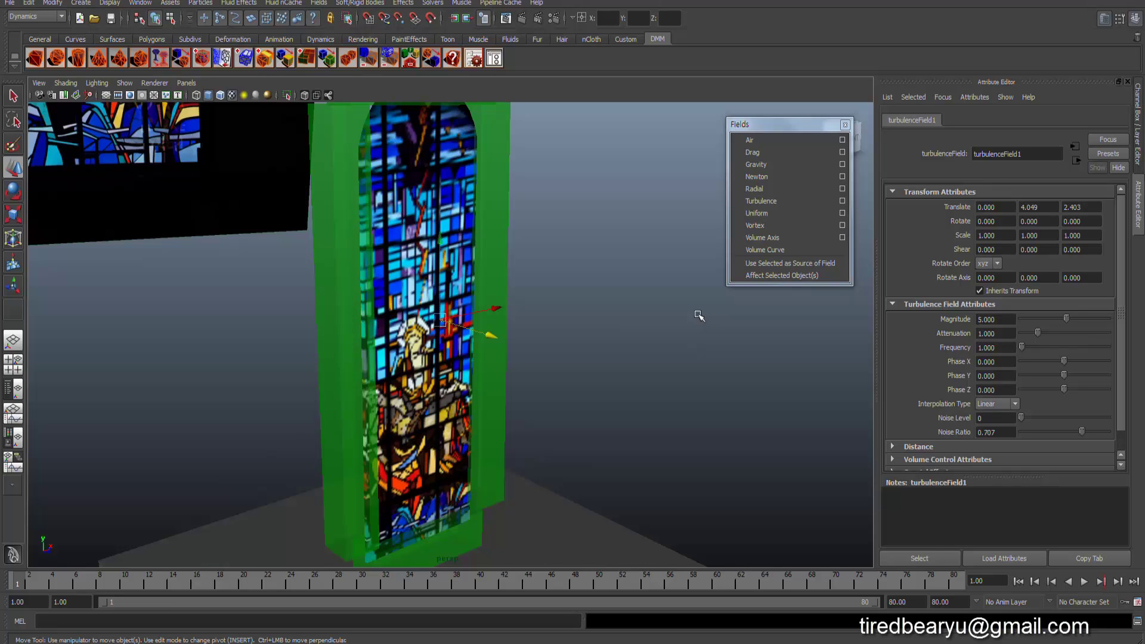
pyautogui.click(845, 125)
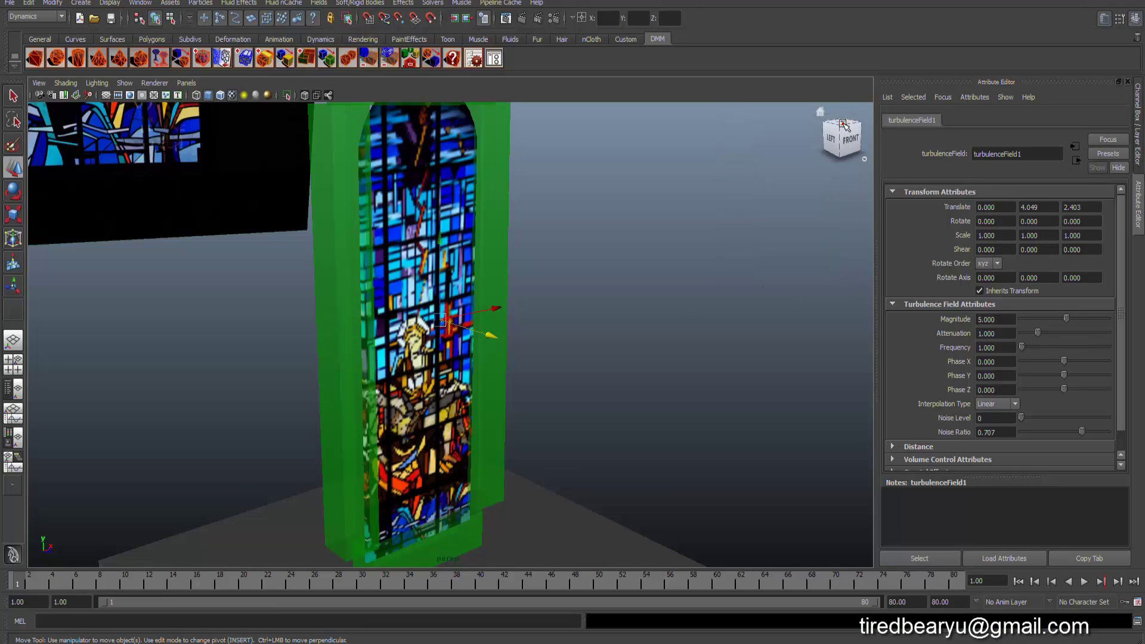
pyautogui.click(1140, 156)
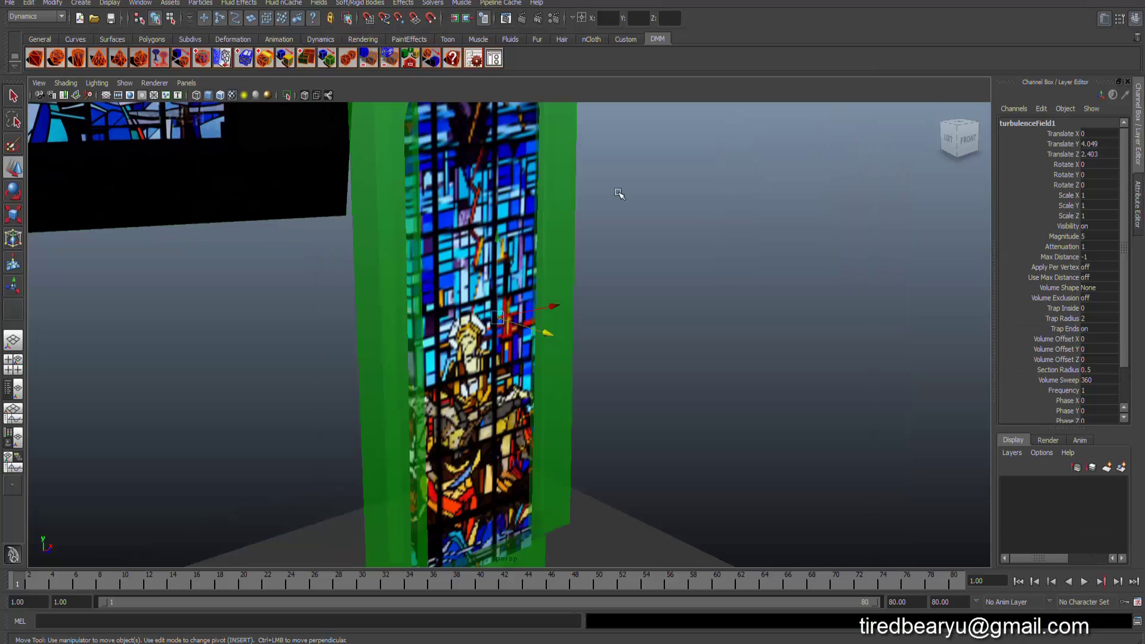
# Step: Nudge turbulenceField1 forward to Translate Z 2.47 and check its placement from several angles
pyautogui.keyDown('alt'); pyautogui.moveTo(637, 216); pyautogui.dragTo(614, 220); pyautogui.keyUp('alt')
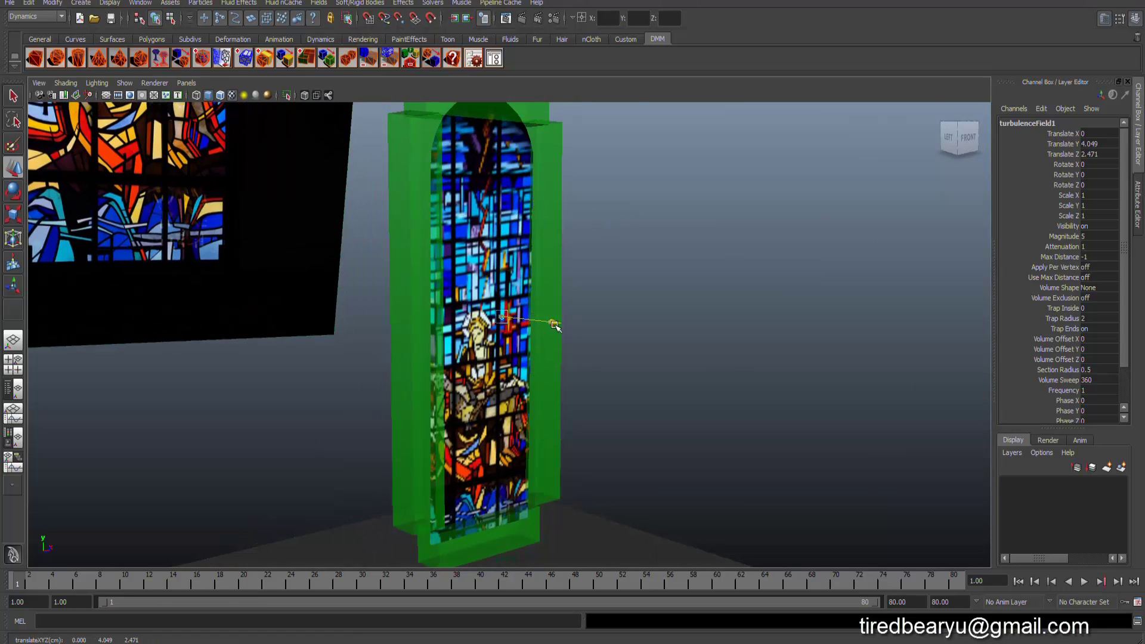
pyautogui.moveTo(552, 327); pyautogui.dragTo(595, 306)
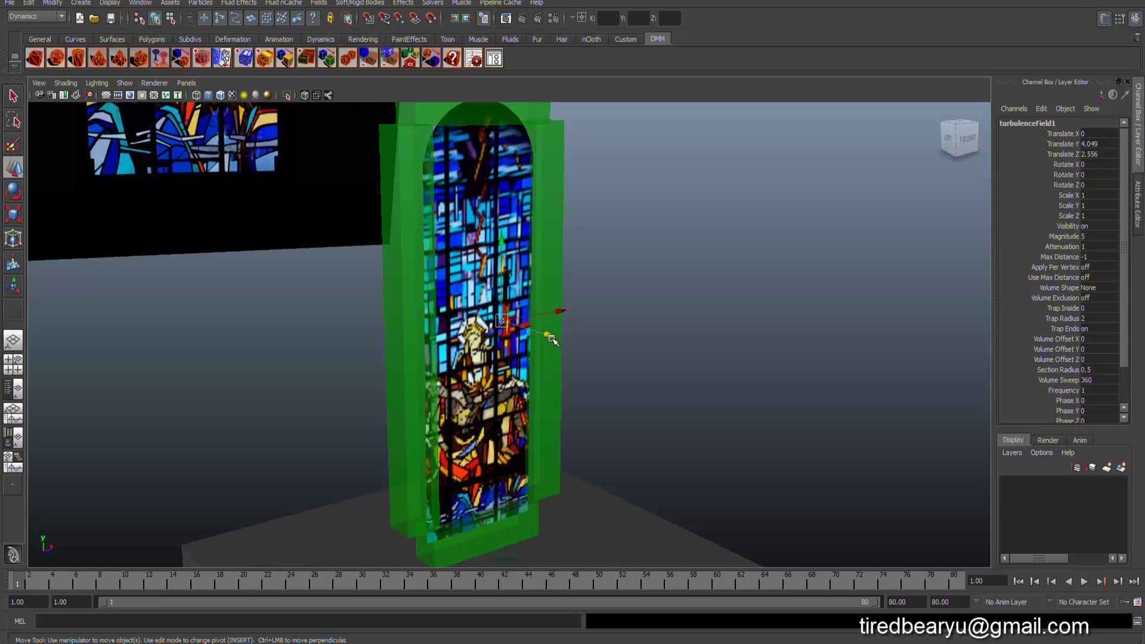
pyautogui.moveTo(560, 343)
pyautogui.keyDown('alt'); pyautogui.mouseDown()
pyautogui.moveTo(619, 352)
pyautogui.moveTo(556, 338)
pyautogui.moveTo(585, 344)
pyautogui.mouseUp(); pyautogui.keyUp('alt')
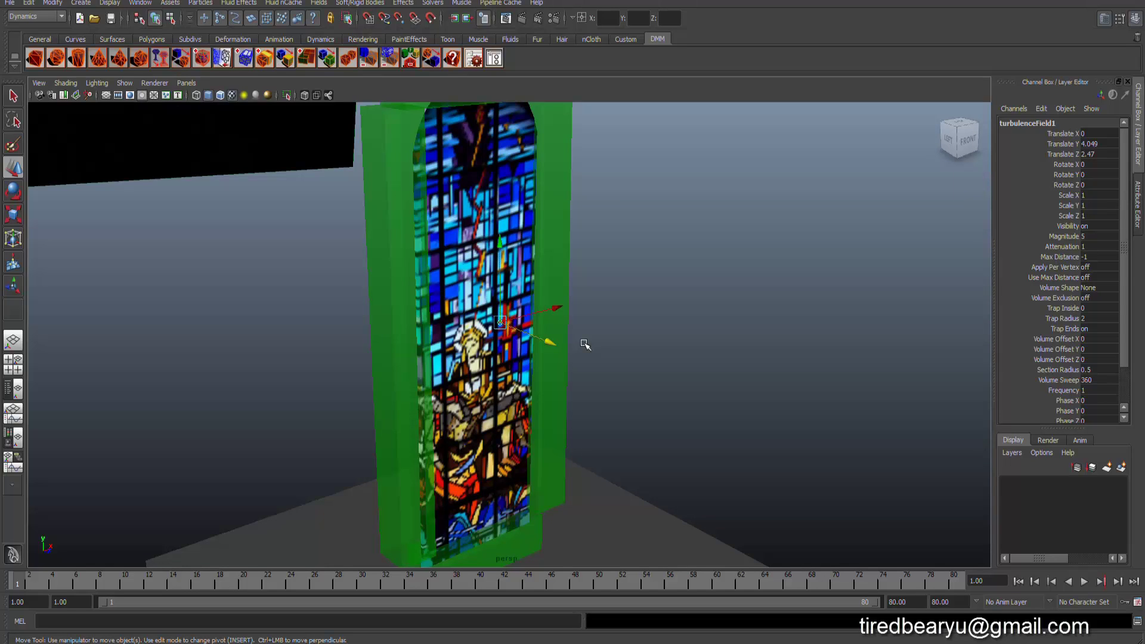
pyautogui.moveTo(571, 310)
pyautogui.keyDown('alt'); pyautogui.mouseDown(button='right')
pyautogui.moveTo(574, 300)
pyautogui.moveTo(606, 306)
pyautogui.mouseUp(button='right'); pyautogui.keyUp('alt')
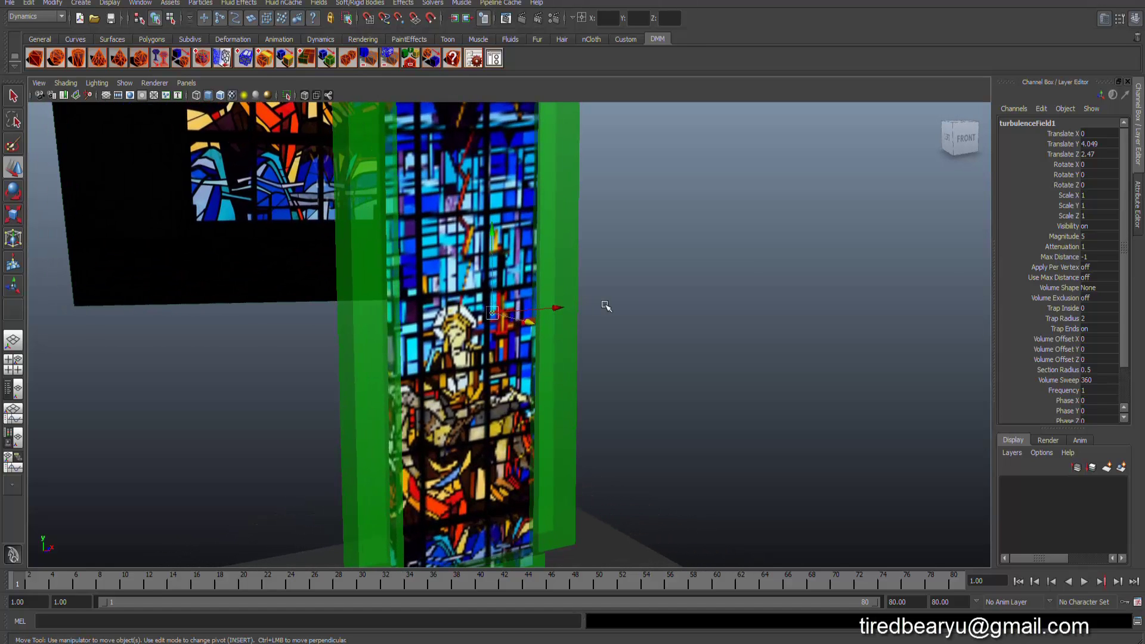
pyautogui.keyDown('alt'); pyautogui.moveTo(607, 306); pyautogui.dragTo(626, 324); pyautogui.keyUp('alt')
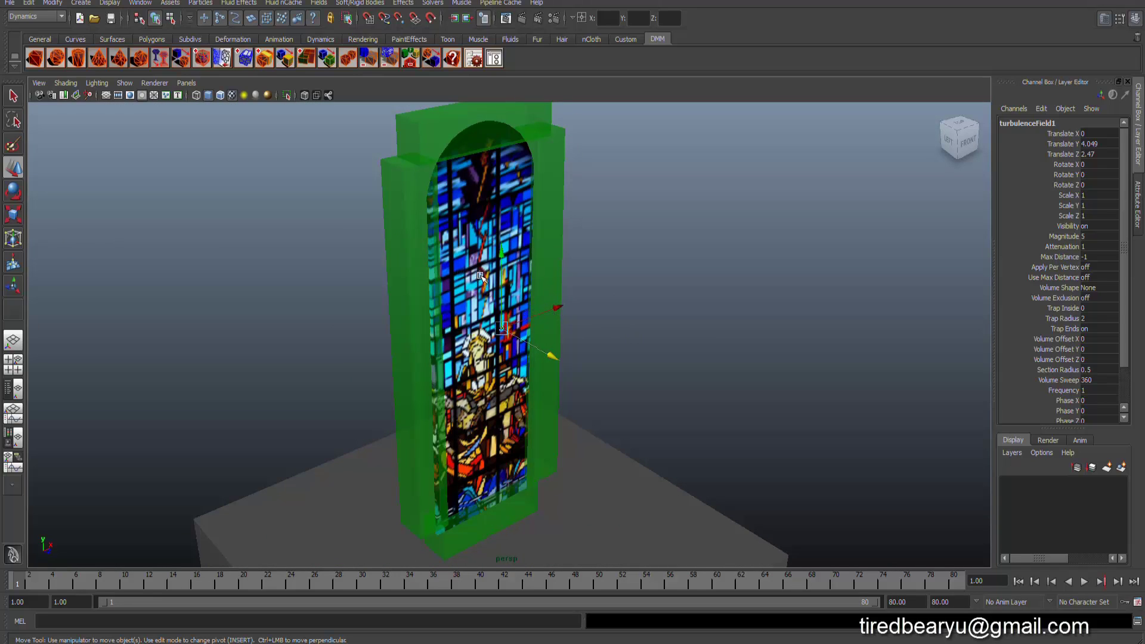
# Step: Select pPlane1 and apply the turbulence as a Maya force to the DMM object, creating forceFieldGroupId1
pyautogui.click(471, 255)
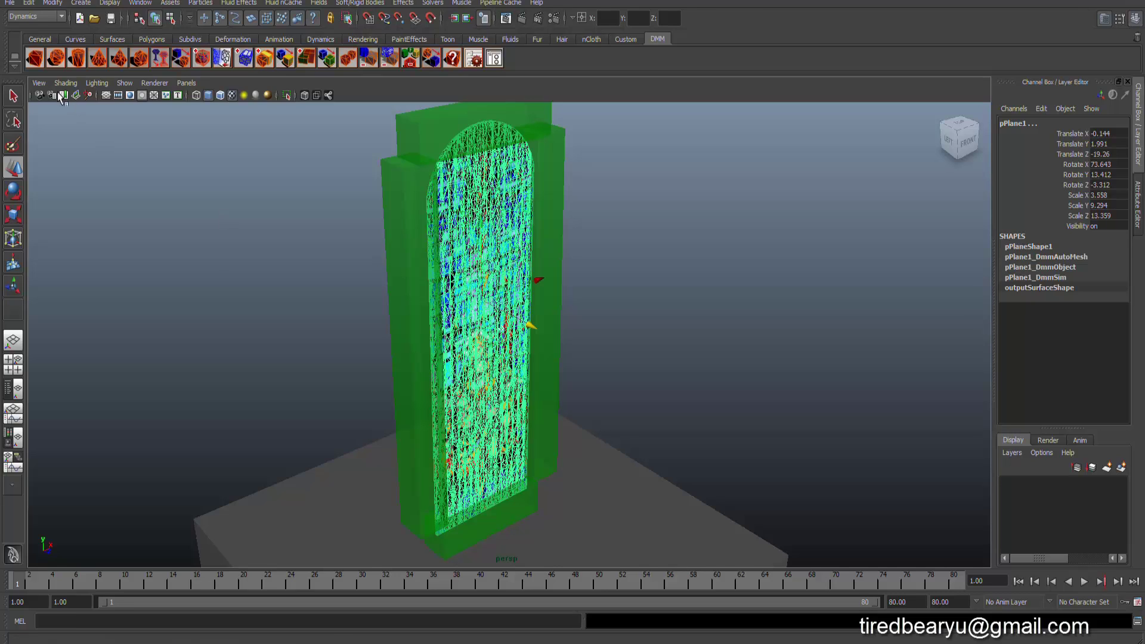
pyautogui.click(24, 16)
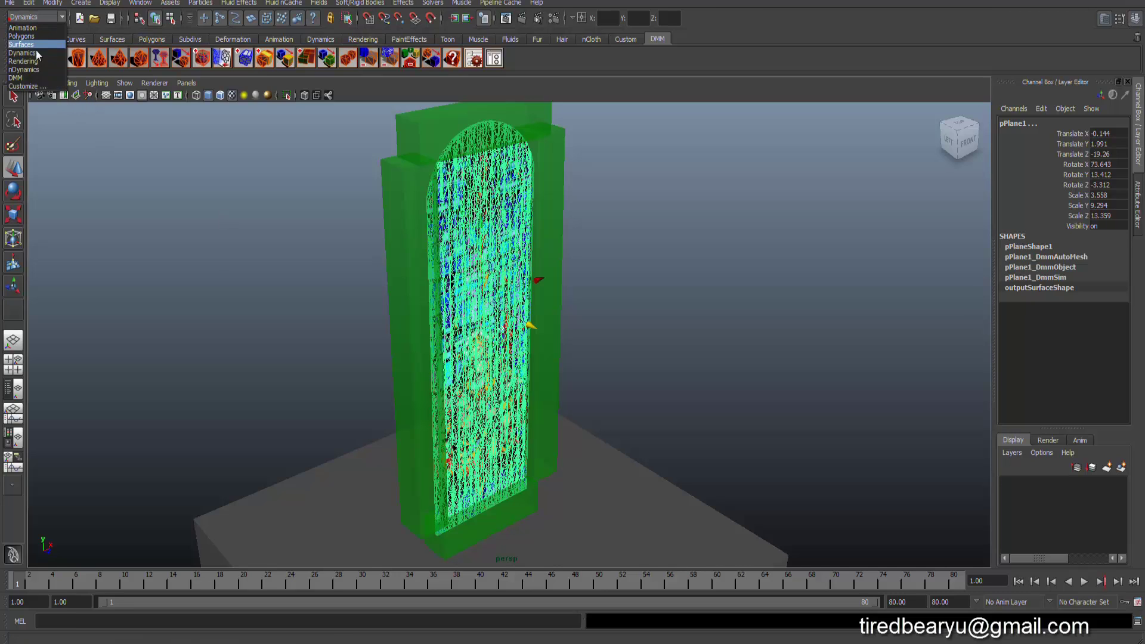
pyautogui.click(38, 80)
pyautogui.click(197, 3)
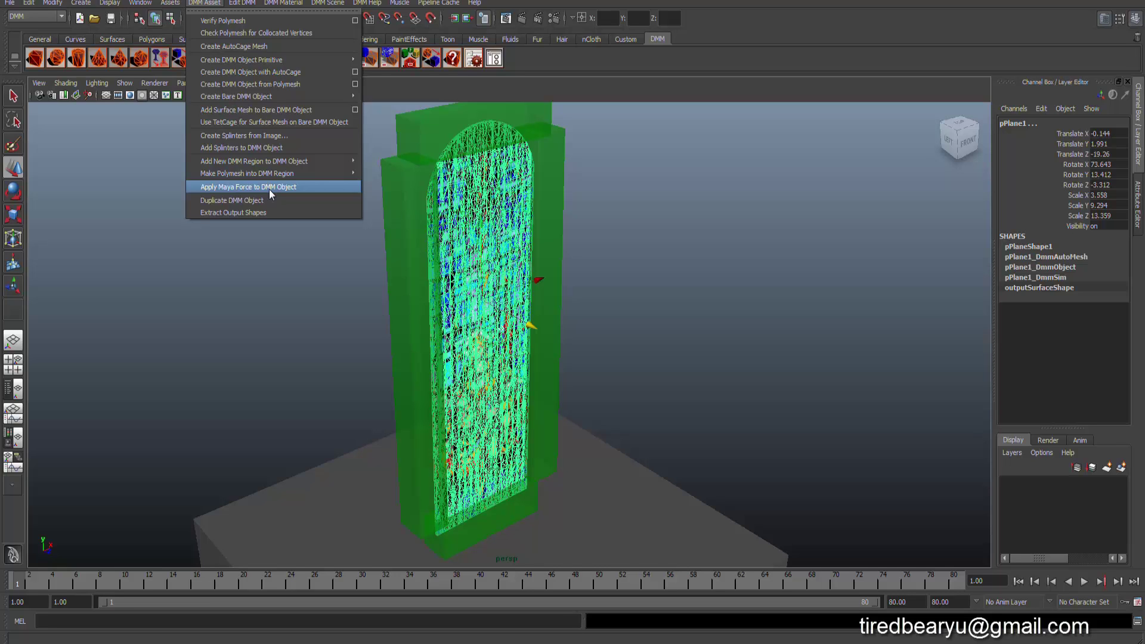
pyautogui.click(270, 189)
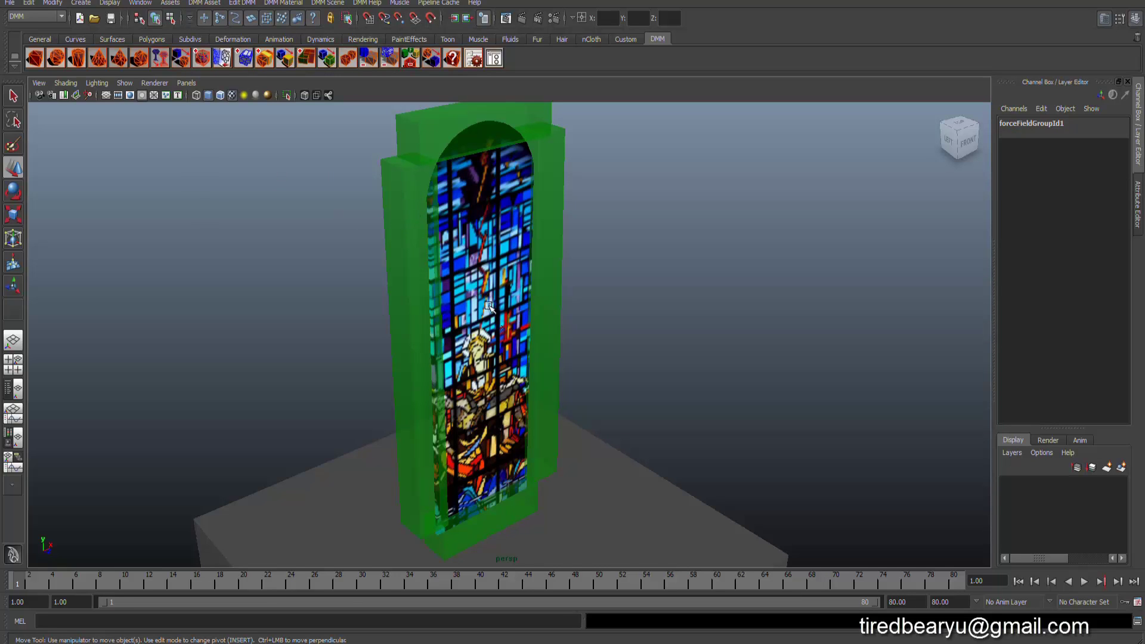
# Step: Select turbulenceField1 and shift it sideways to Translate X -0.594
pyautogui.scroll(2, 512, 329)
pyautogui.scroll(3, 582, 329)
pyautogui.scroll(3, 568, 329)
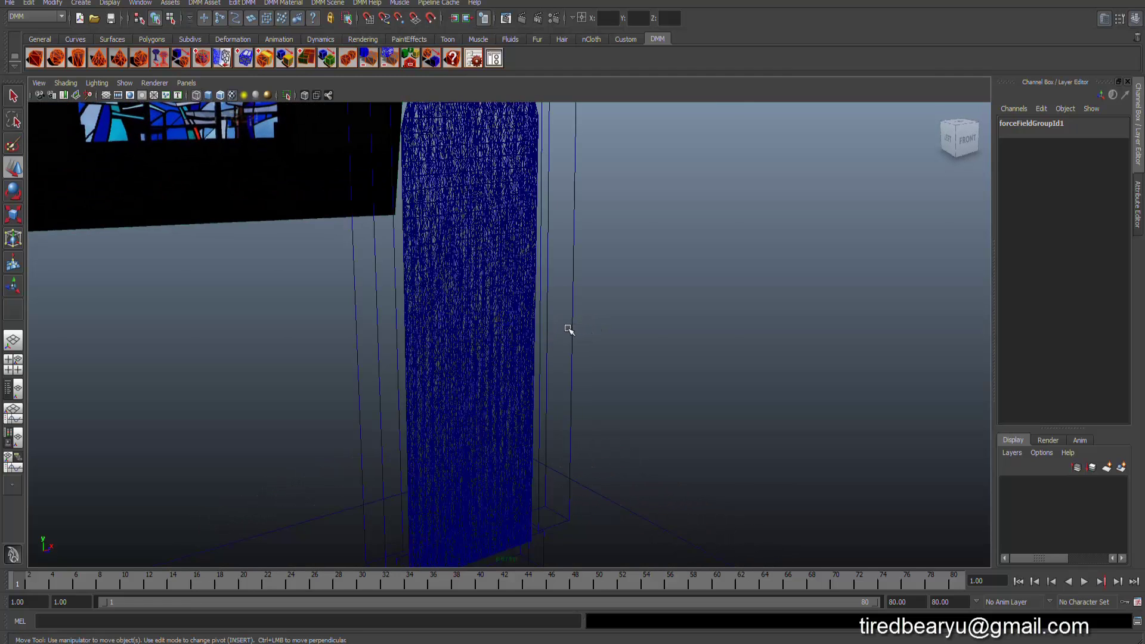
pyautogui.click(504, 339)
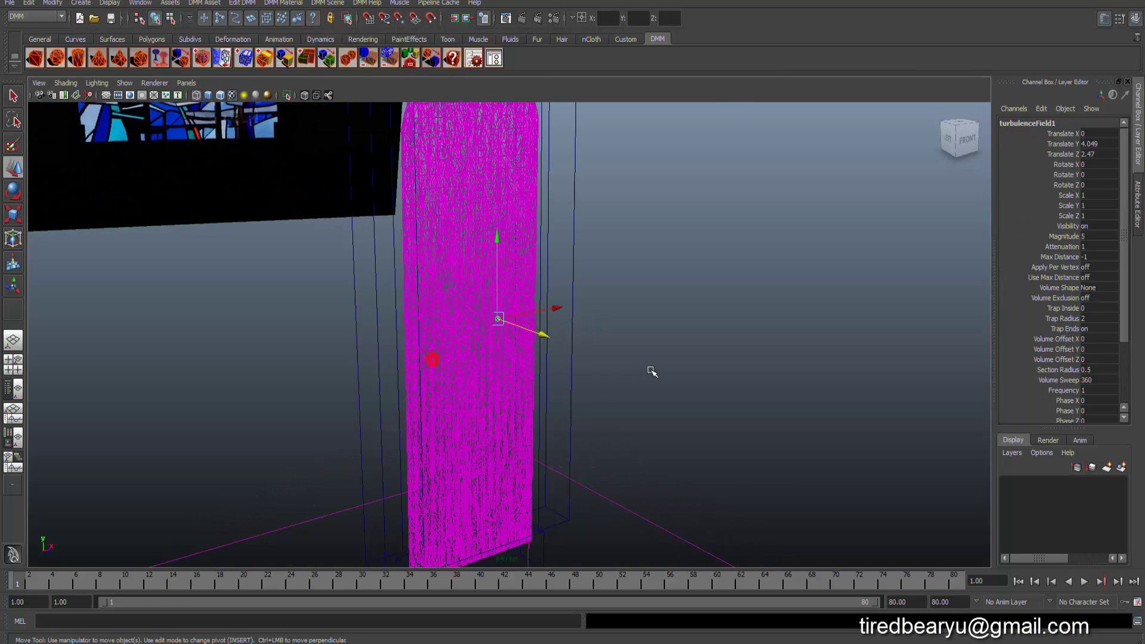
pyautogui.moveTo(652, 371)
pyautogui.keyDown('alt'); pyautogui.mouseDown()
pyautogui.moveTo(625, 360)
pyautogui.moveTo(562, 376)
pyautogui.moveTo(594, 361)
pyautogui.moveTo(539, 316)
pyautogui.moveTo(536, 338)
pyautogui.moveTo(555, 328)
pyautogui.mouseUp(); pyautogui.keyUp('alt')
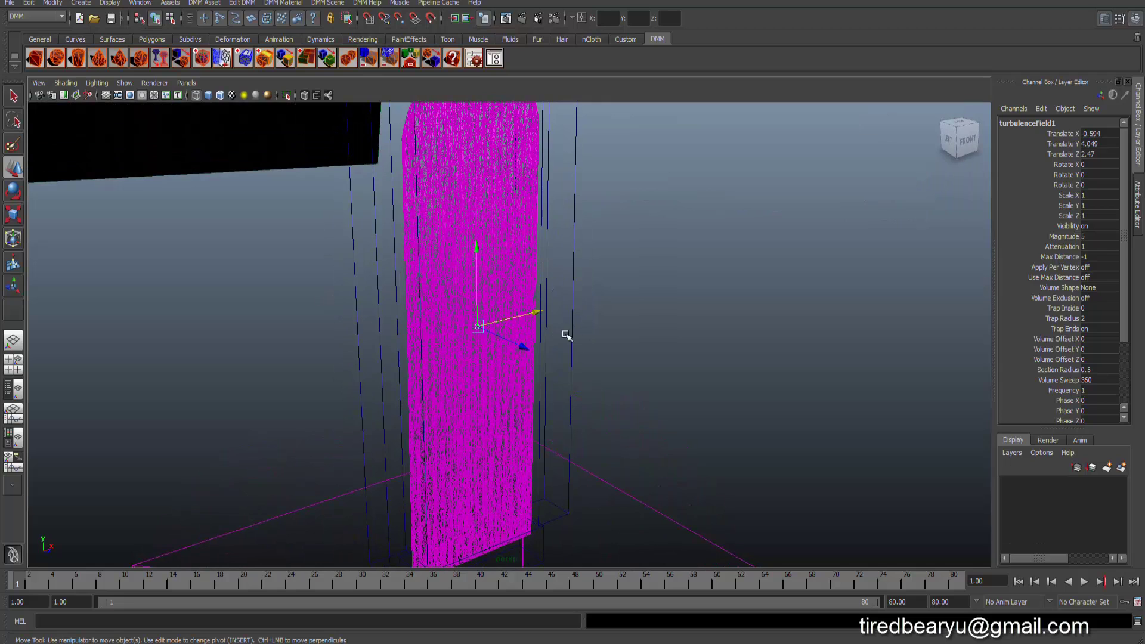
# Step: Show the viewport in textured shading, deselect, and orbit around the glass
pyautogui.press('6')
pyautogui.click(628, 328)
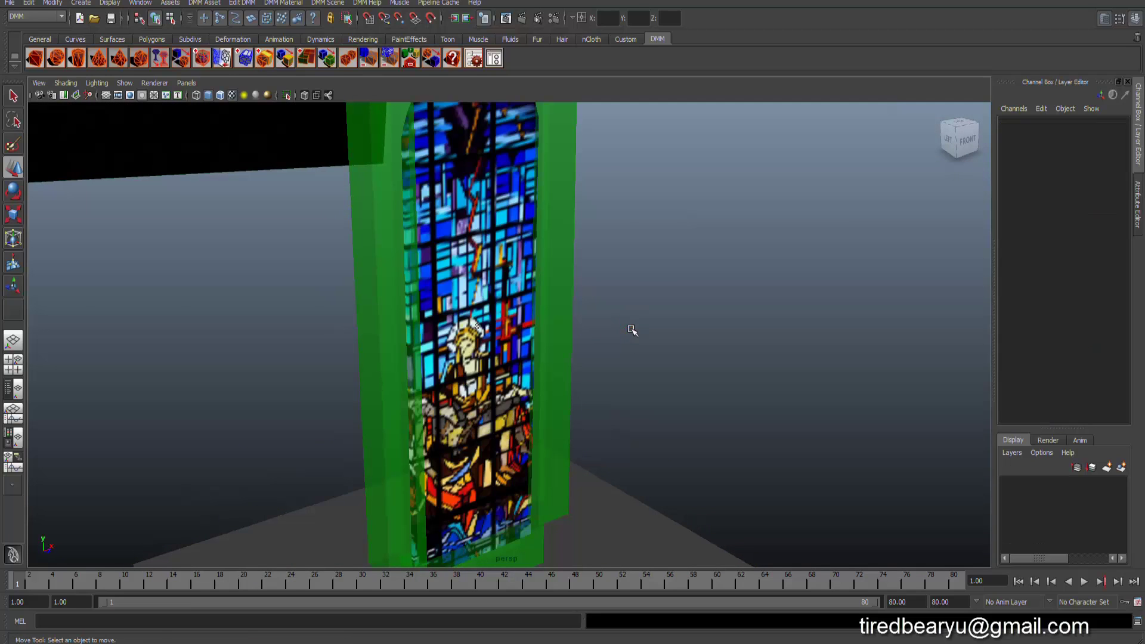
pyautogui.keyDown('alt'); pyautogui.moveTo(632, 330); pyautogui.dragTo(572, 319); pyautogui.keyUp('alt')
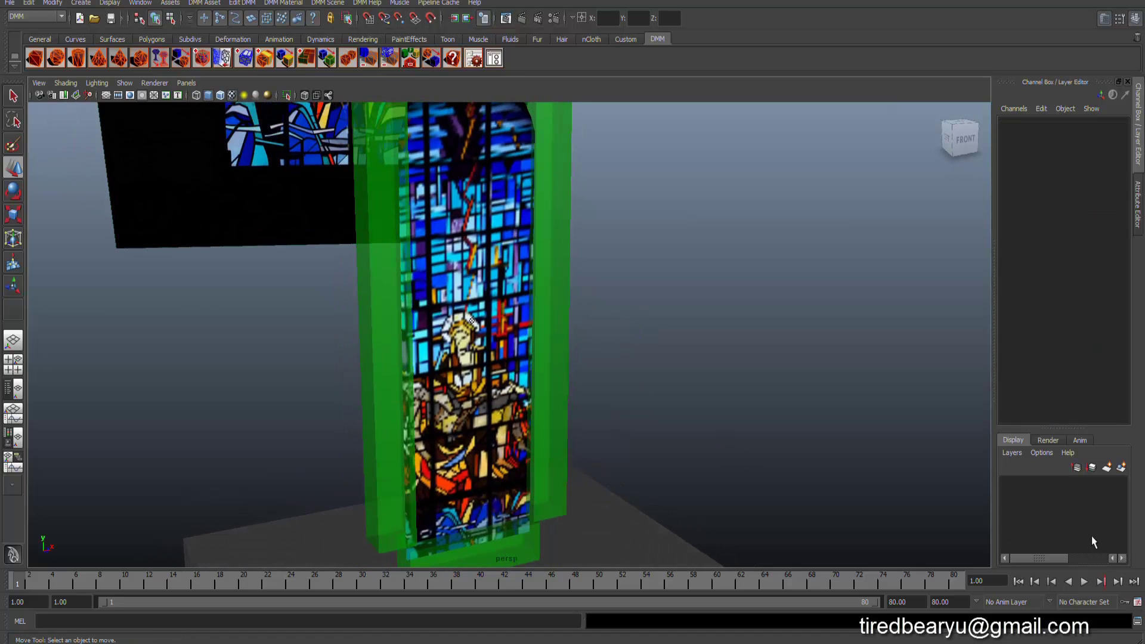
# Step: Play the shatter up to frame 11, then rewind to frame 1 and select pPlane1
pyautogui.click(1085, 581)
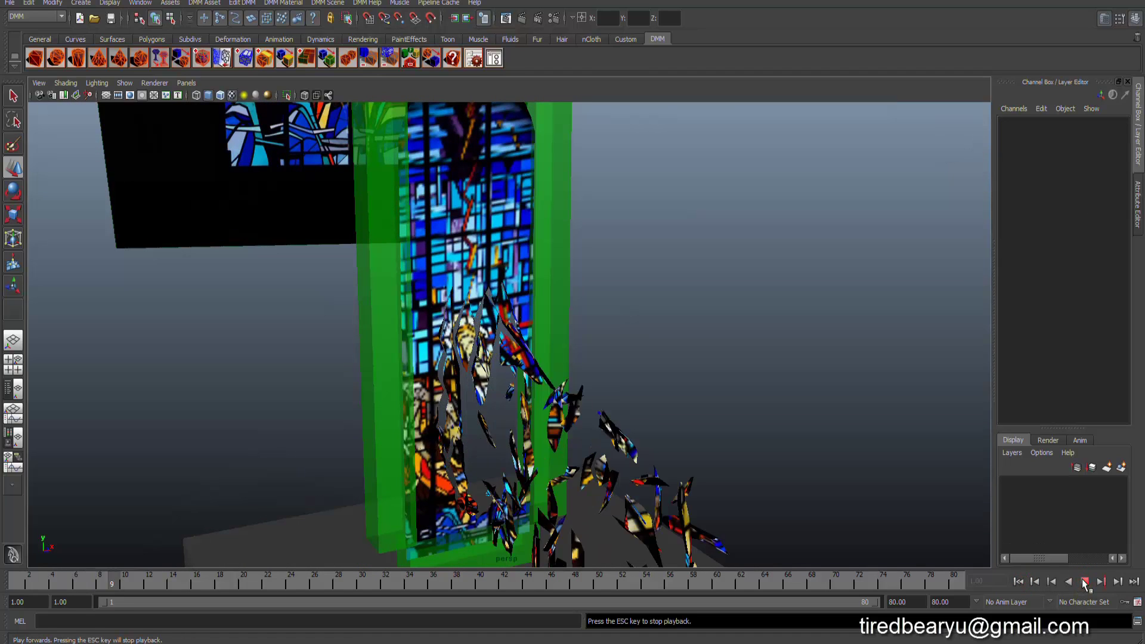
pyautogui.click(1084, 582)
pyautogui.keyDown('alt'); pyautogui.moveTo(608, 418); pyautogui.dragTo(592, 403); pyautogui.keyUp('alt')
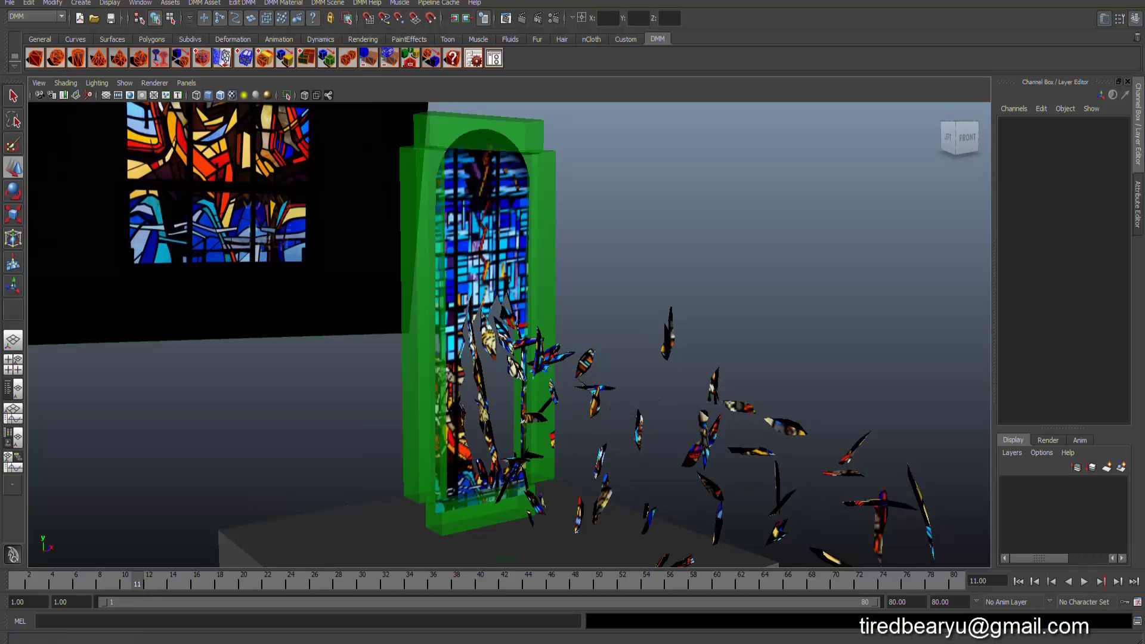
pyautogui.click(1018, 582)
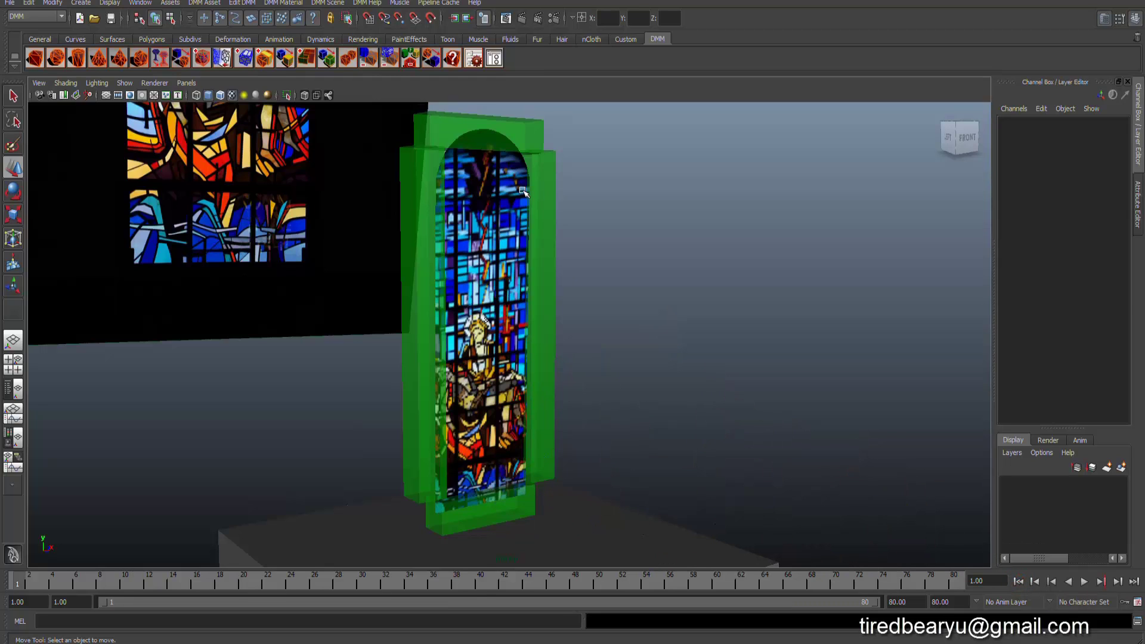
pyautogui.click(522, 190)
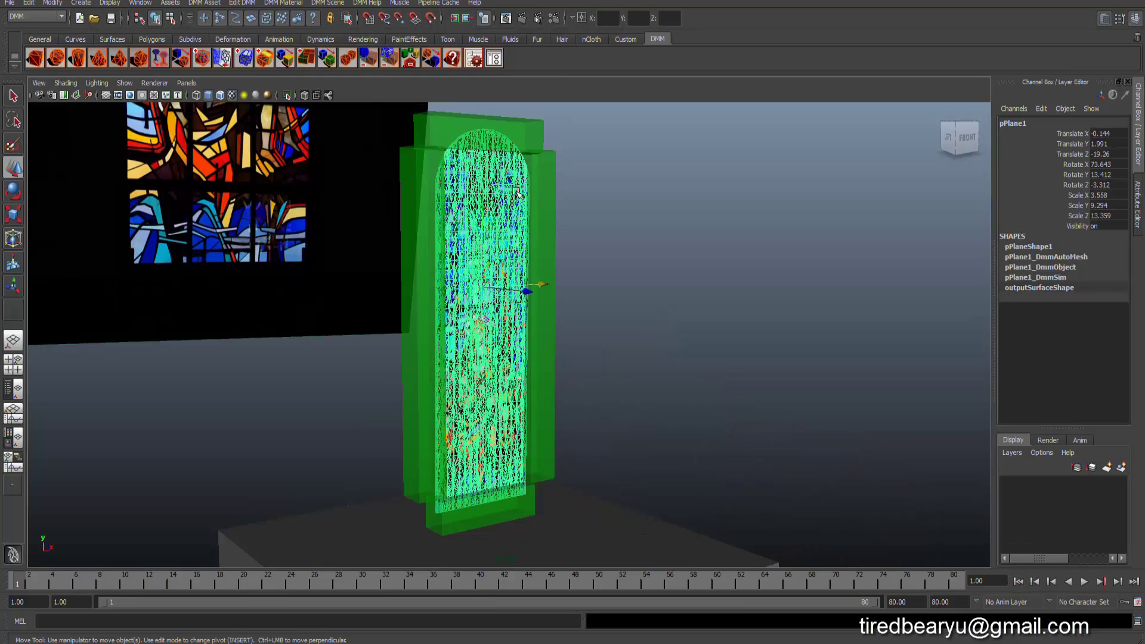
# Step: Reset the DMM cache and re-enable DMM caching from the DMM Scene menu
pyautogui.click(313, 4)
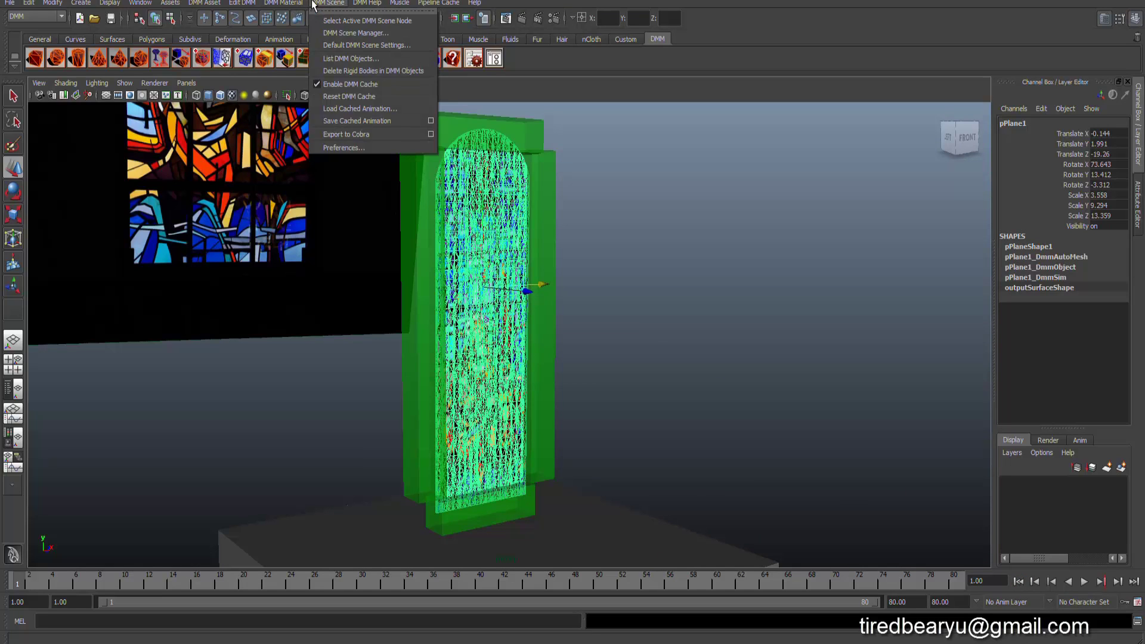
pyautogui.click(358, 98)
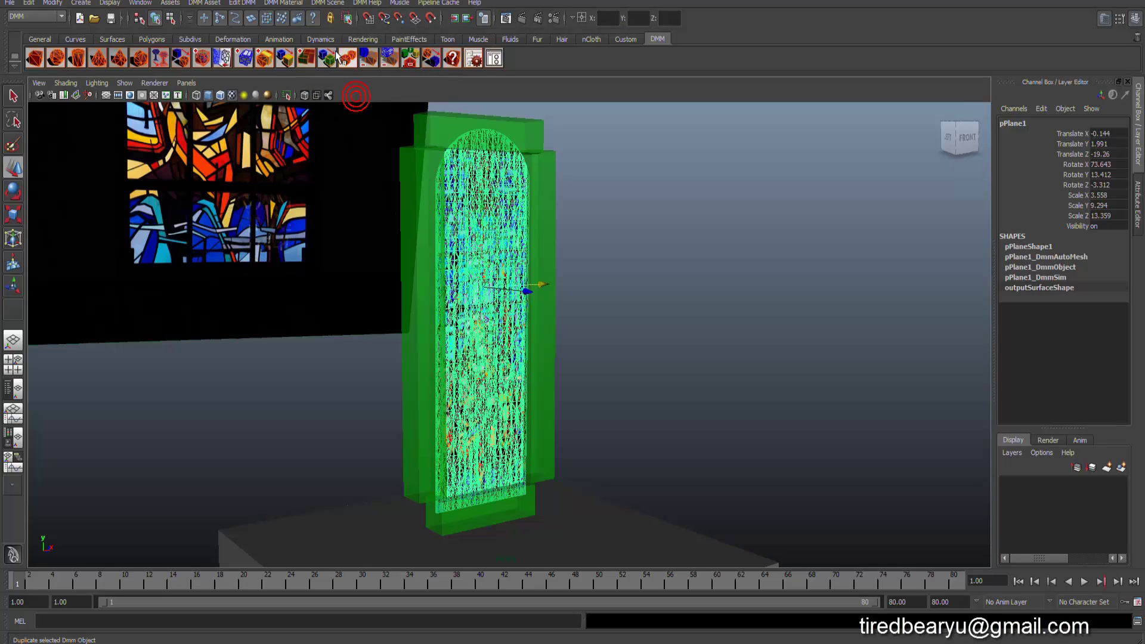
pyautogui.click(327, 3)
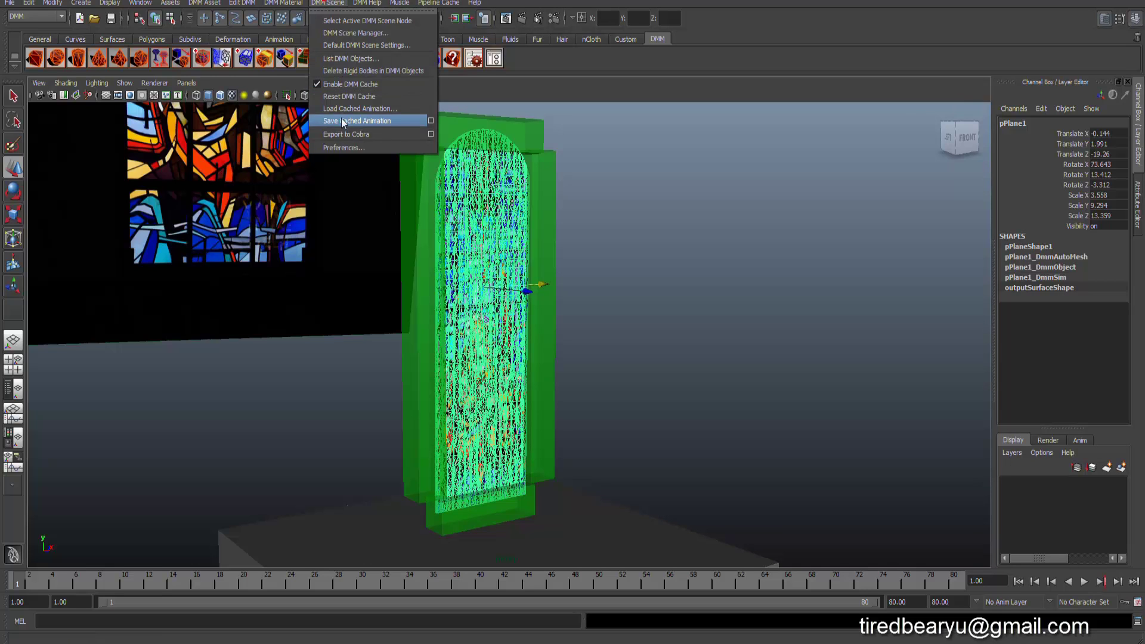
pyautogui.click(341, 85)
pyautogui.moveTo(636, 217)
pyautogui.keyDown('alt'); pyautogui.mouseDown(button='middle')
pyautogui.moveTo(664, 252)
pyautogui.moveTo(646, 243)
pyautogui.mouseUp(button='middle'); pyautogui.keyUp('alt')
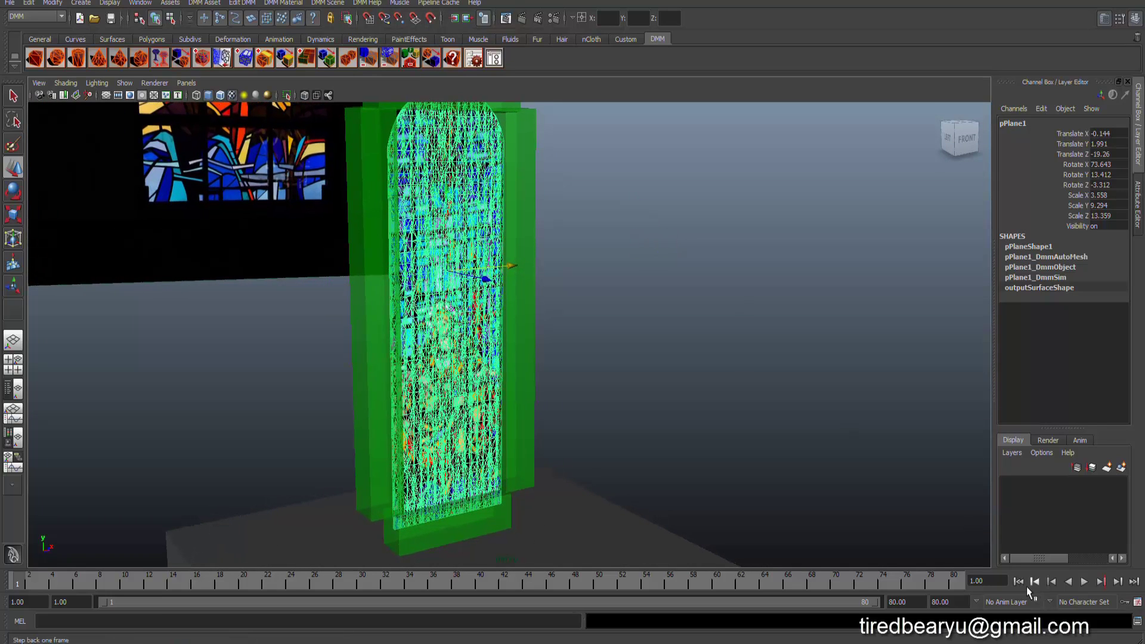
pyautogui.click(1085, 582)
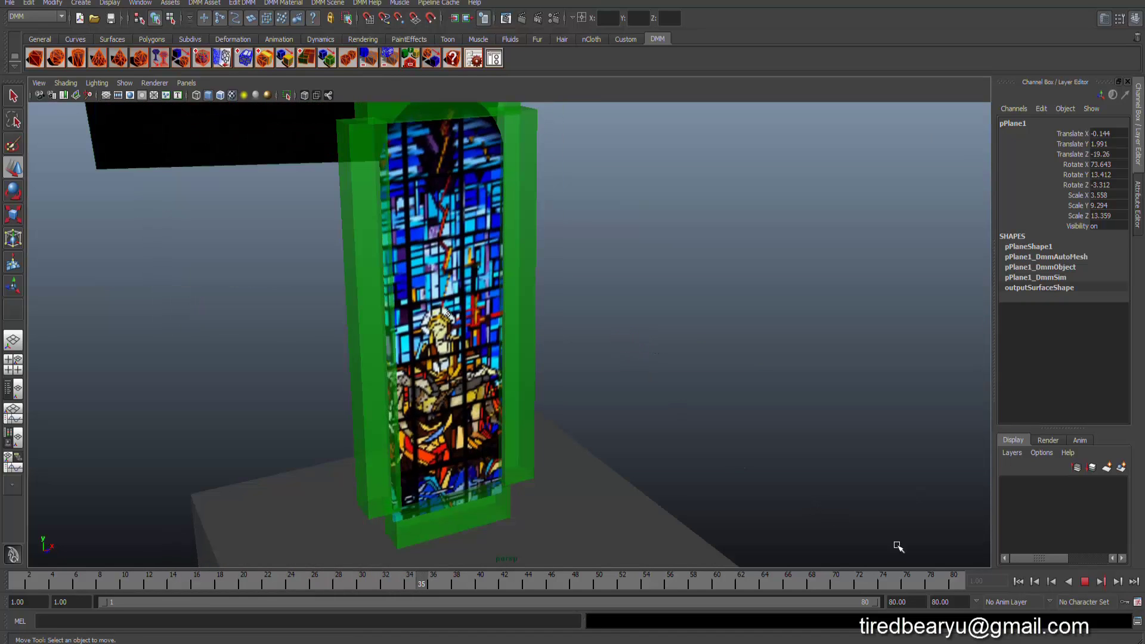
pyautogui.click(1085, 581)
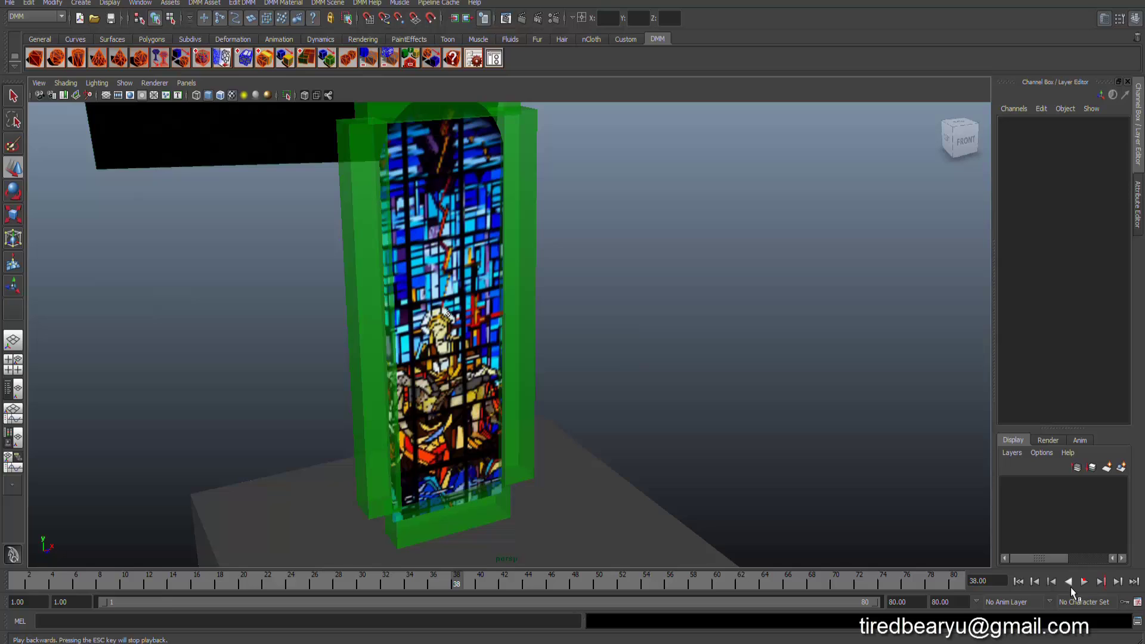
pyautogui.click(1019, 582)
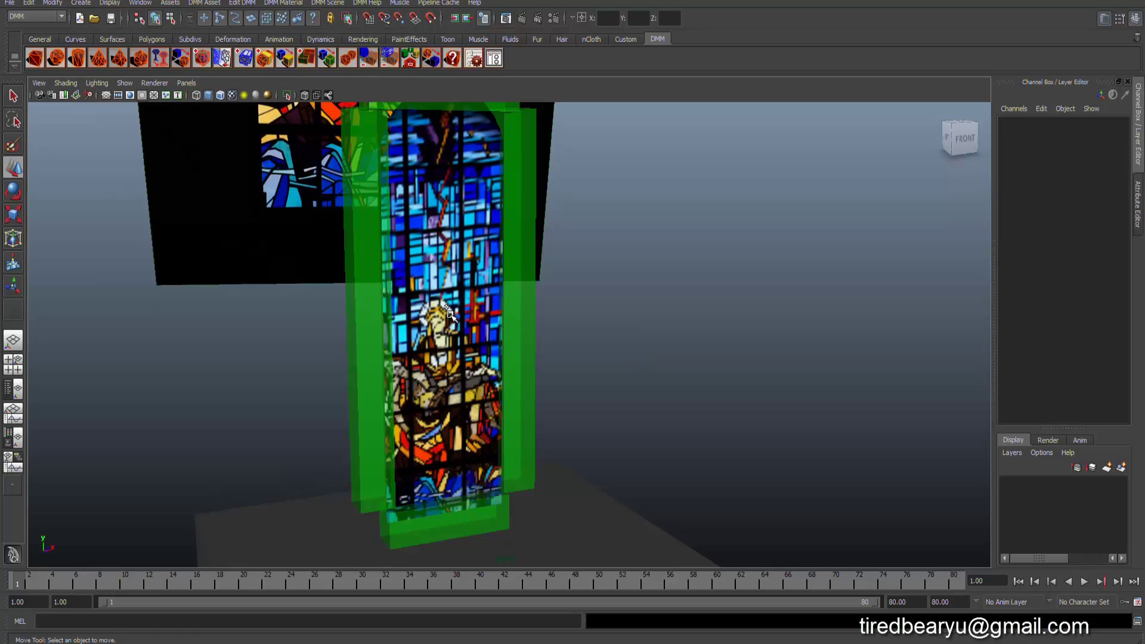
pyautogui.click(449, 313)
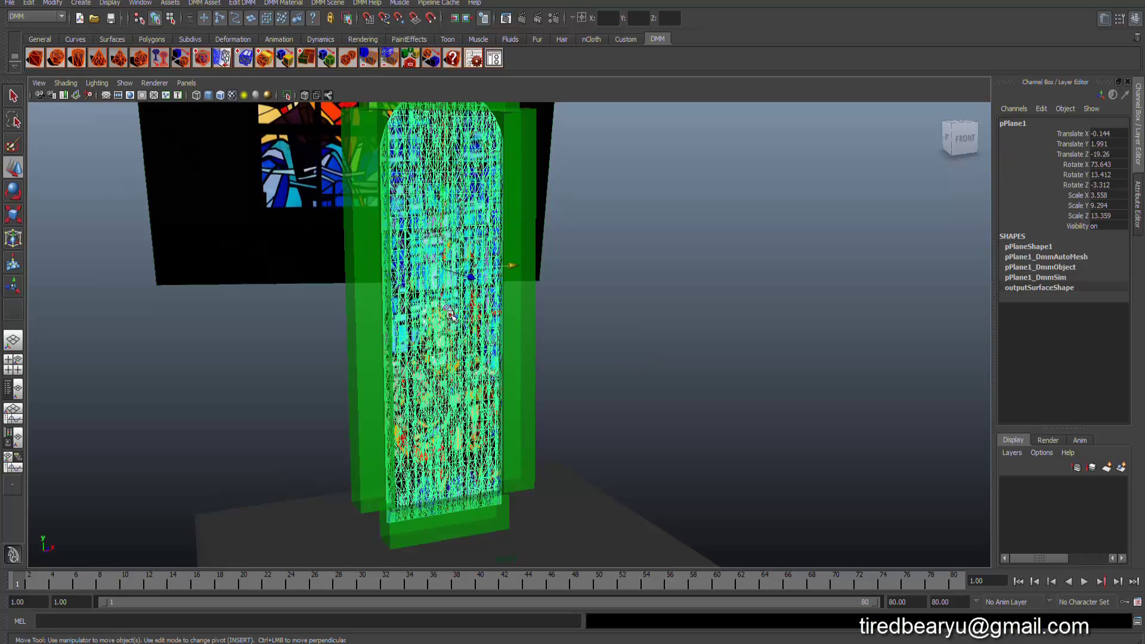
pyautogui.click(1138, 188)
pyautogui.click(1121, 120)
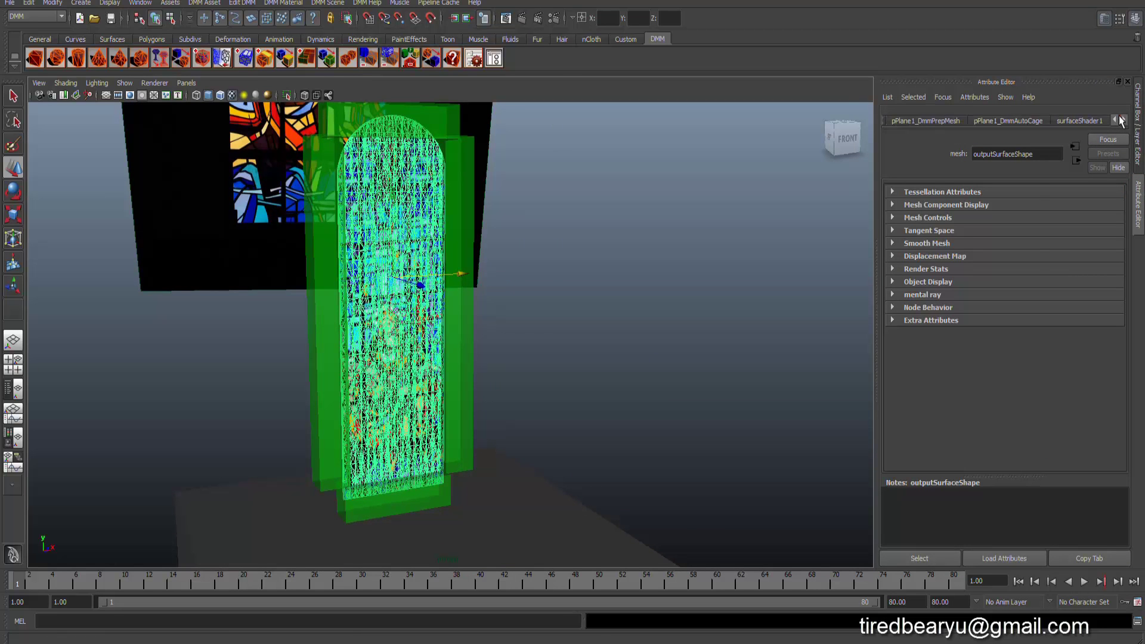
pyautogui.click(1122, 120)
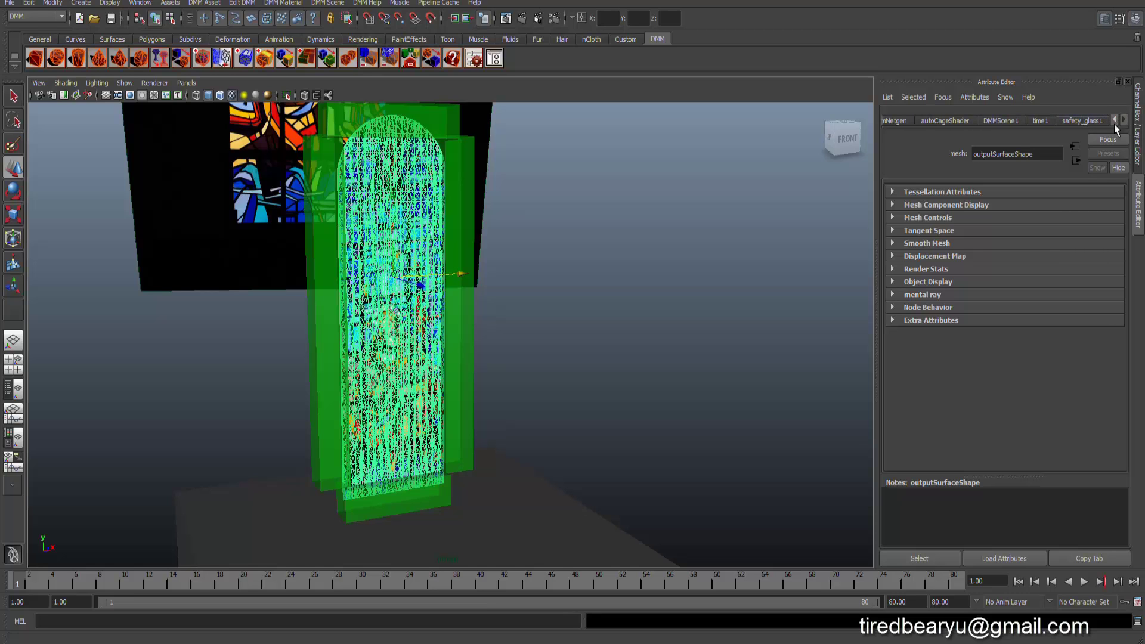
pyautogui.click(1139, 127)
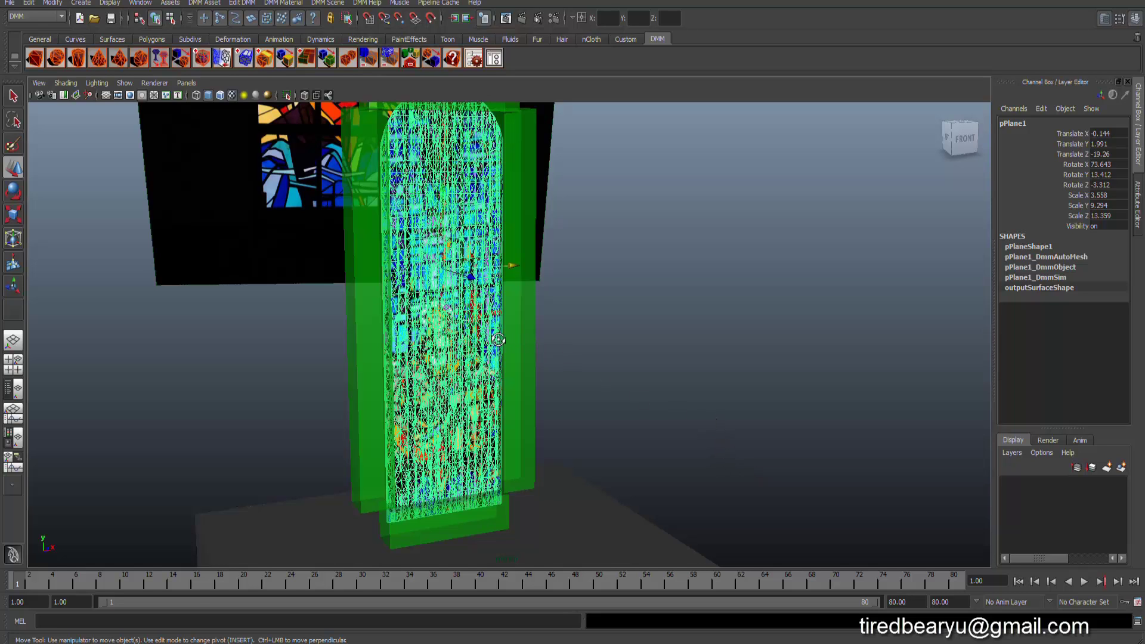
pyautogui.keyDown('alt'); pyautogui.moveTo(499, 339); pyautogui.dragTo(502, 346); pyautogui.keyUp('alt')
# Step: Move turbulenceField1 forward along Z to Translate Z 3.113
pyautogui.click(471, 335)
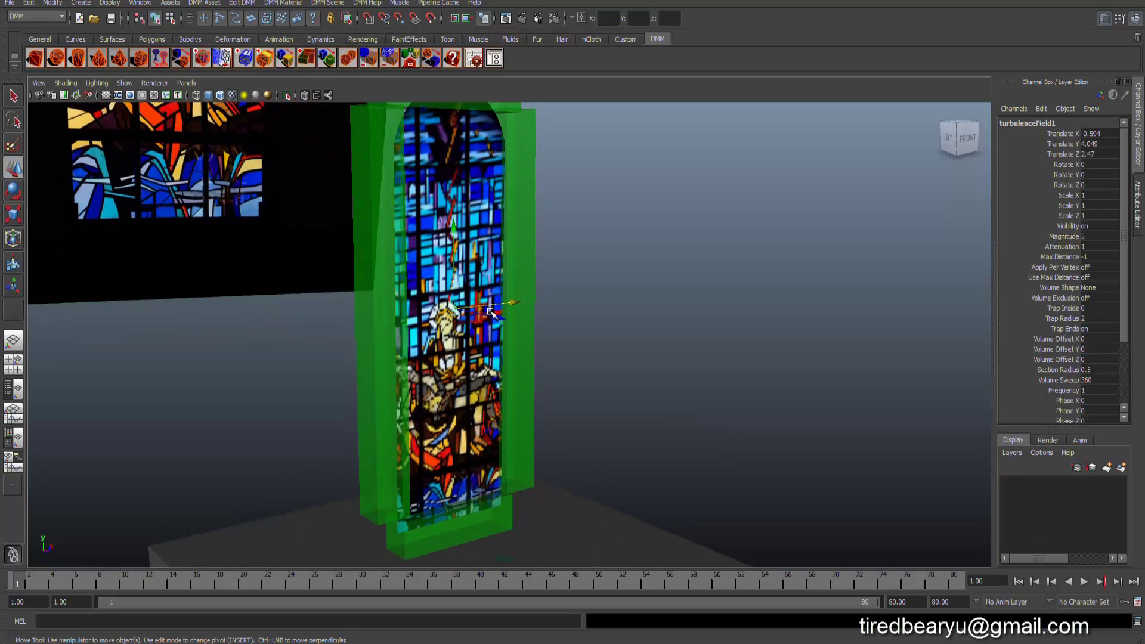
pyautogui.moveTo(496, 318)
pyautogui.mouseDown()
pyautogui.moveTo(516, 337)
pyautogui.moveTo(573, 338)
pyautogui.mouseUp()
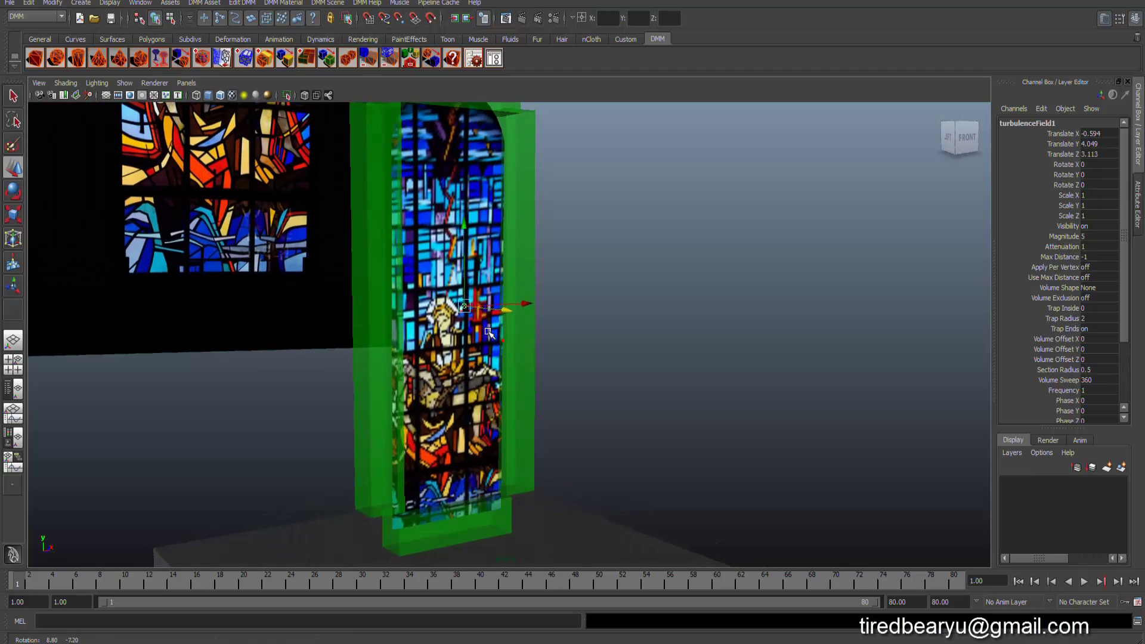
pyautogui.scroll(2, 585, 340)
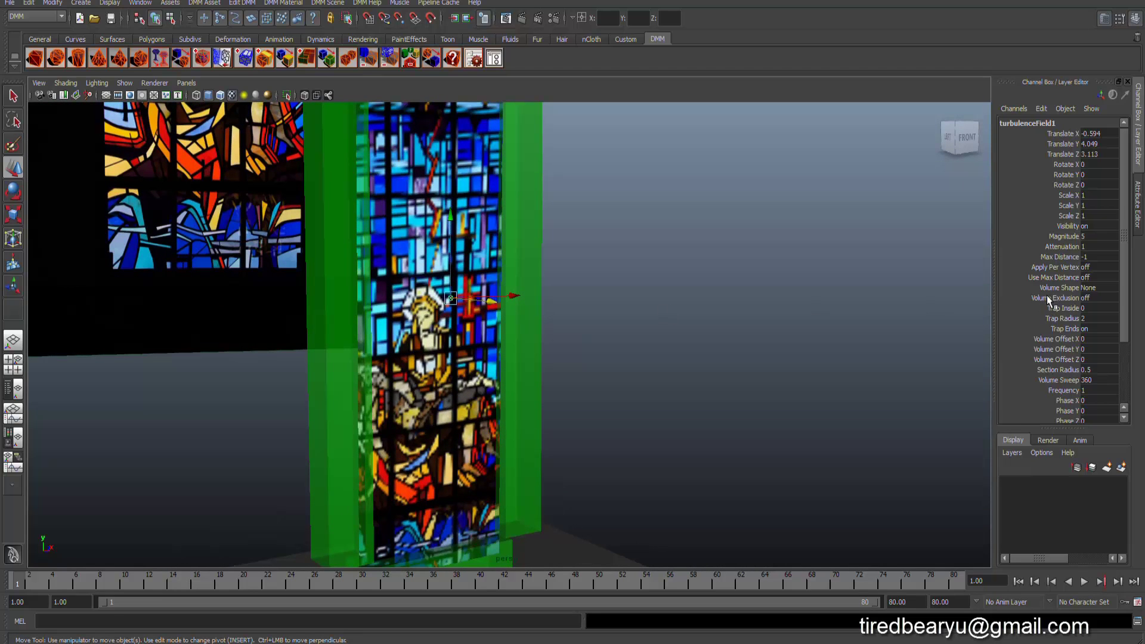
# Step: Raise turbulenceField1's Magnitude from 5 to 1000 in the Attribute Editor
pyautogui.hotkey('ctrl', 'a')
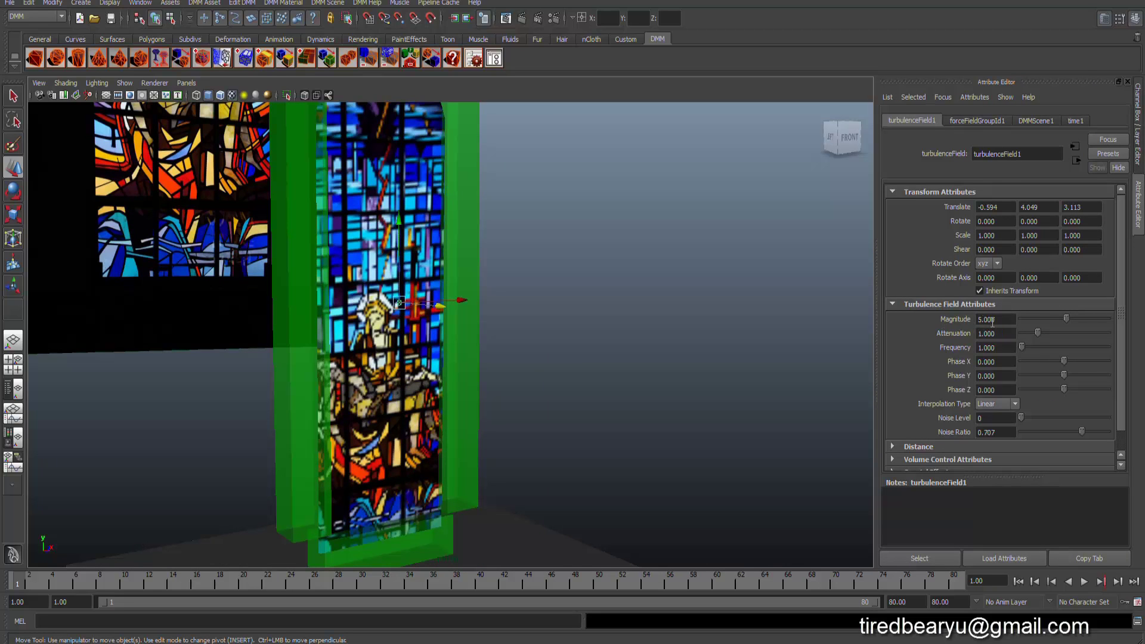
pyautogui.click(998, 320)
pyautogui.write('100')
pyautogui.write('0')
pyautogui.press('Return')
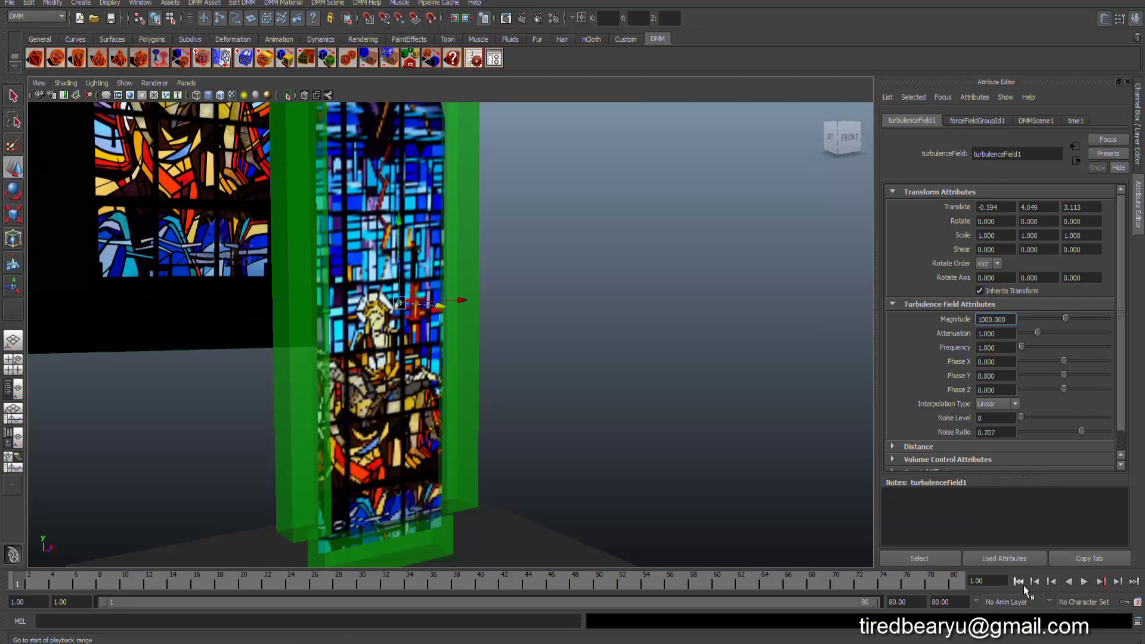
# Step: Play the stronger-turbulence shatter to frame 16, then replay it from the start to frame 6
pyautogui.click(1082, 581)
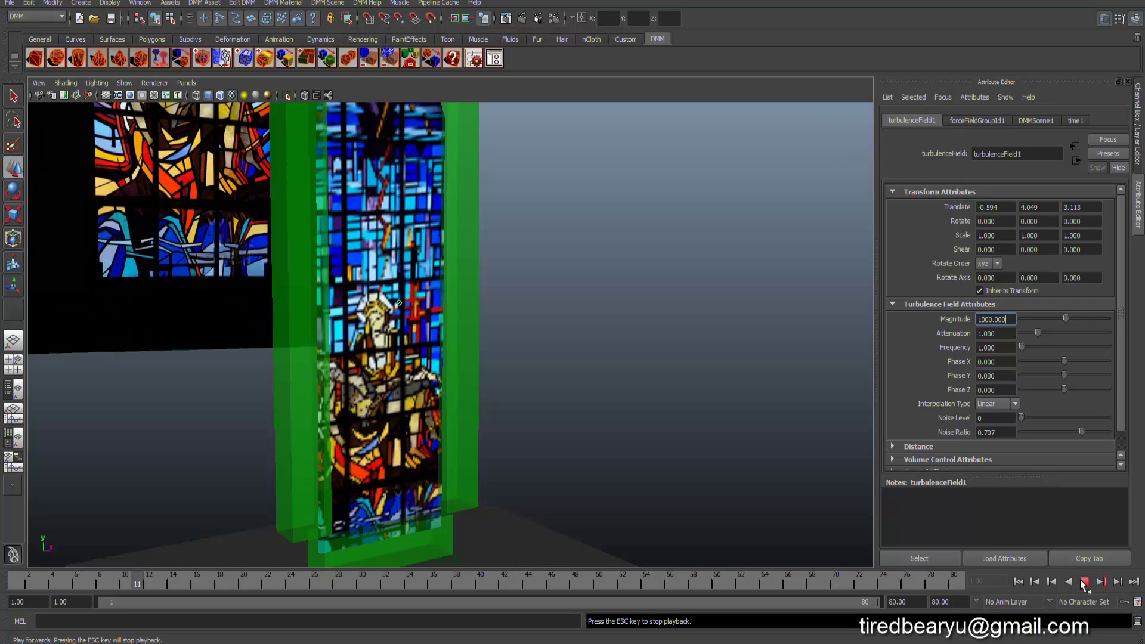
pyautogui.click(1082, 581)
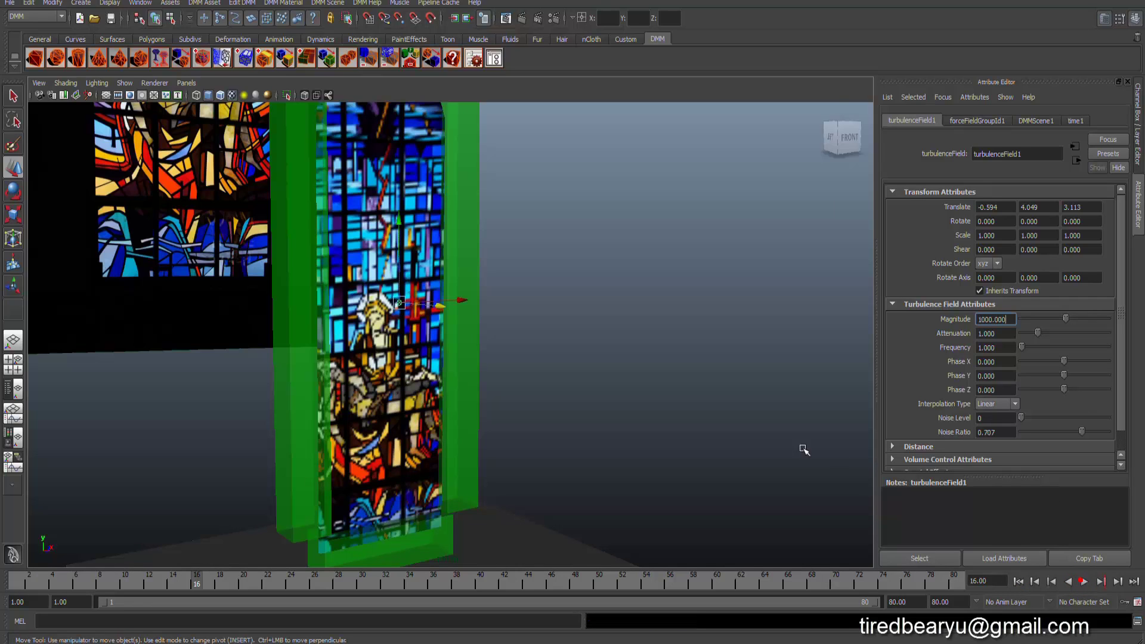
pyautogui.moveTo(802, 449)
pyautogui.keyDown('alt'); pyautogui.mouseDown()
pyautogui.moveTo(562, 503)
pyautogui.moveTo(582, 475)
pyautogui.moveTo(567, 460)
pyautogui.moveTo(631, 298)
pyautogui.moveTo(605, 340)
pyautogui.mouseUp(); pyautogui.keyUp('alt')
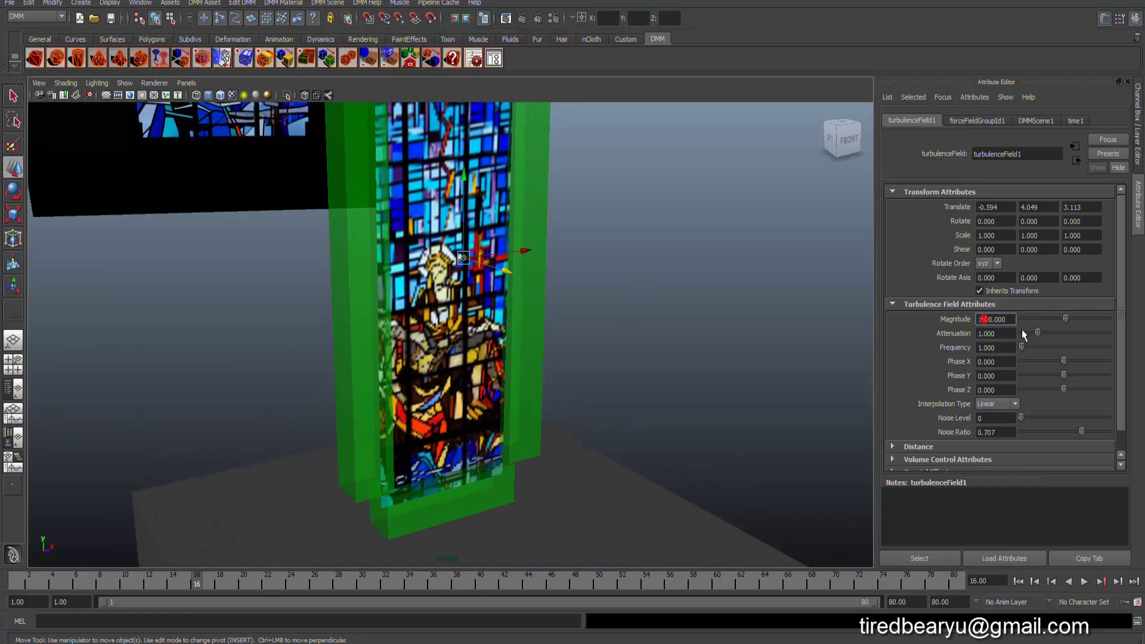
pyautogui.write('00')
pyautogui.click(1019, 581)
pyautogui.click(1087, 582)
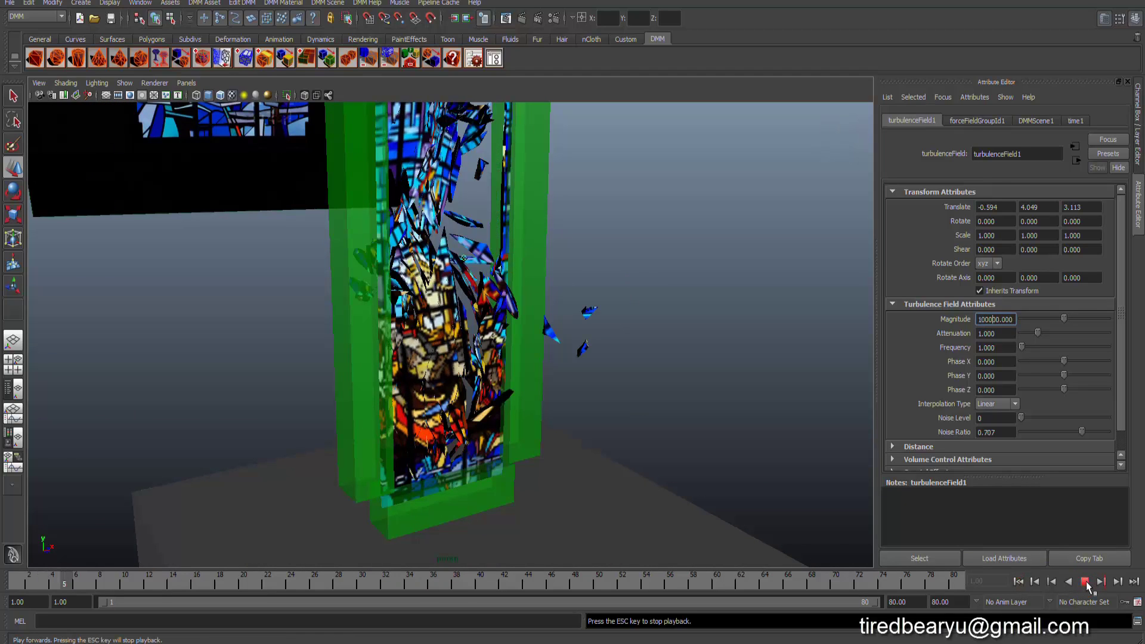
pyautogui.click(1085, 581)
pyautogui.moveTo(465, 358)
pyautogui.keyDown('alt'); pyautogui.mouseDown()
pyautogui.moveTo(519, 394)
pyautogui.moveTo(591, 396)
pyautogui.moveTo(495, 386)
pyautogui.mouseUp(); pyautogui.keyUp('alt')
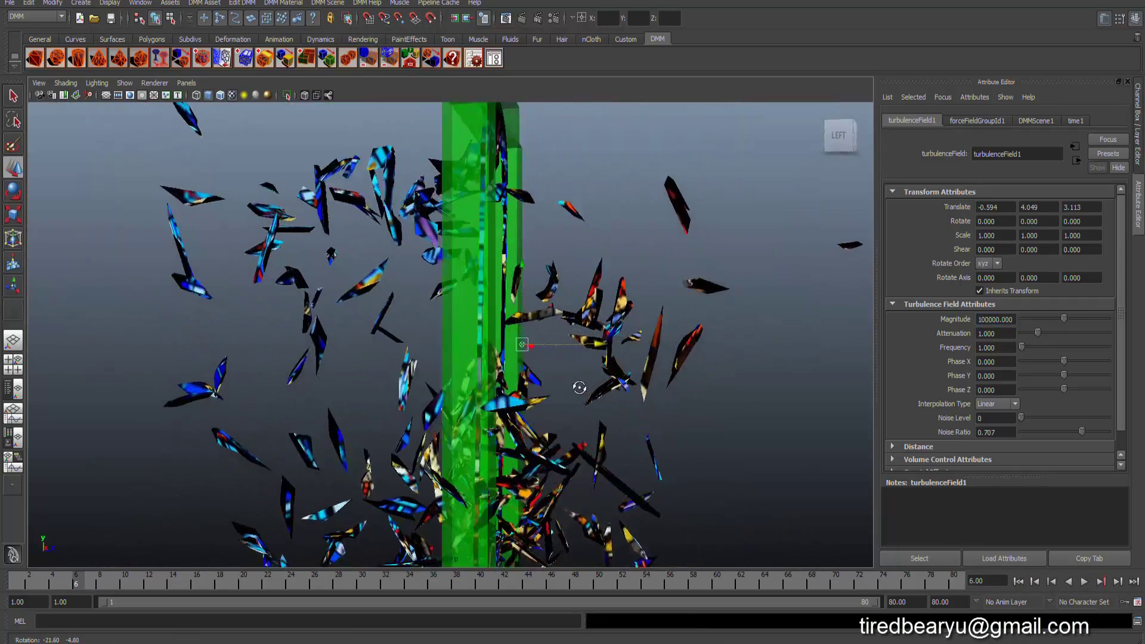
# Step: Rewind the simulation to frame 1 and select turbulenceField1
pyautogui.click(507, 320)
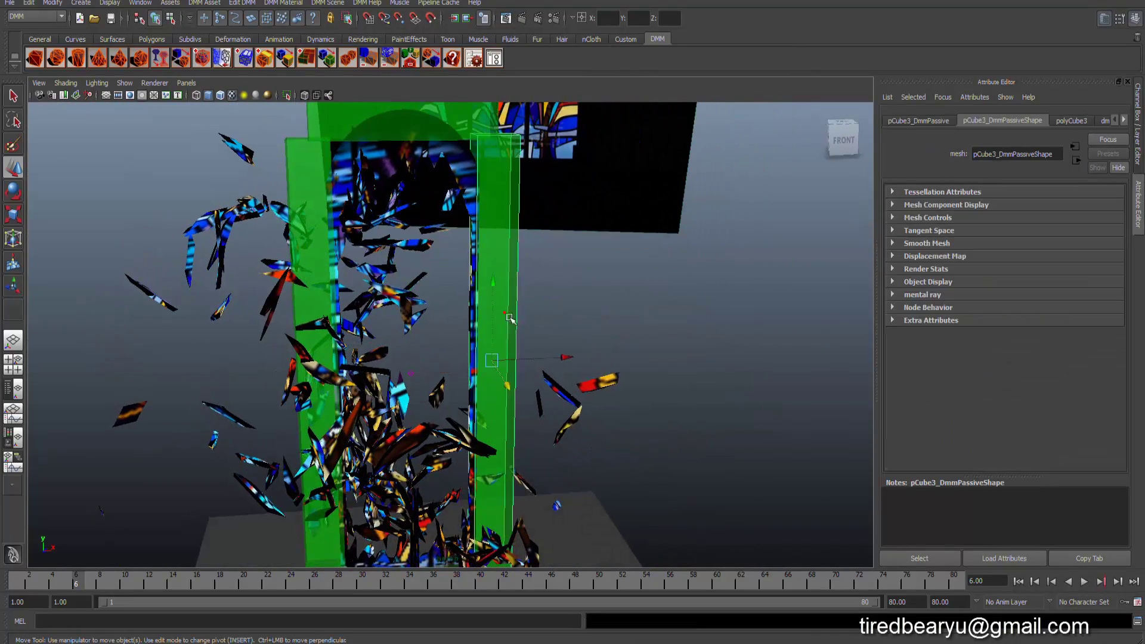
pyautogui.moveTo(537, 365)
pyautogui.keyDown('alt'); pyautogui.mouseDown()
pyautogui.moveTo(536, 283)
pyautogui.moveTo(544, 319)
pyautogui.moveTo(611, 328)
pyautogui.moveTo(577, 341)
pyautogui.moveTo(570, 322)
pyautogui.moveTo(519, 319)
pyautogui.moveTo(588, 340)
pyautogui.moveTo(532, 373)
pyautogui.moveTo(560, 367)
pyautogui.mouseUp(); pyautogui.keyUp('alt')
pyautogui.click(1018, 581)
pyautogui.click(519, 319)
pyautogui.click(522, 319)
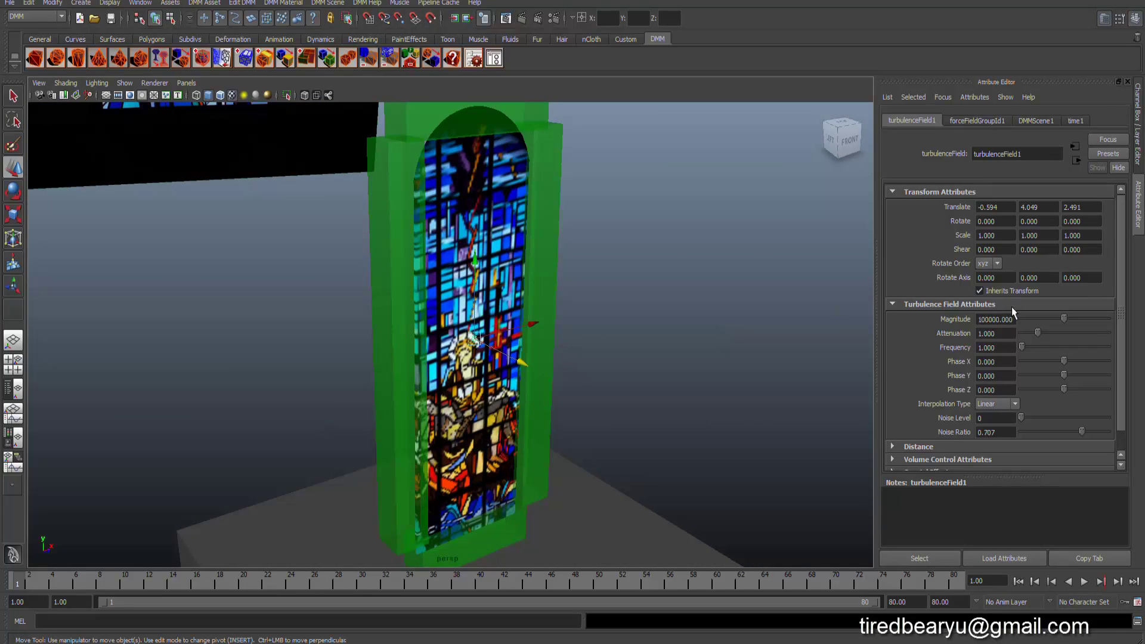
# Step: Inspect the turbulence Magnitude and Attenuation values in the Attribute Editor
pyautogui.click(990, 322)
pyautogui.doubleClick(995, 335)
pyautogui.moveTo(999, 333); pyautogui.dragTo(978, 334)
# Step: Expand the Distance and Volume Control sections and list the Volume Shape options
pyautogui.scroll(-1, 960, 361)
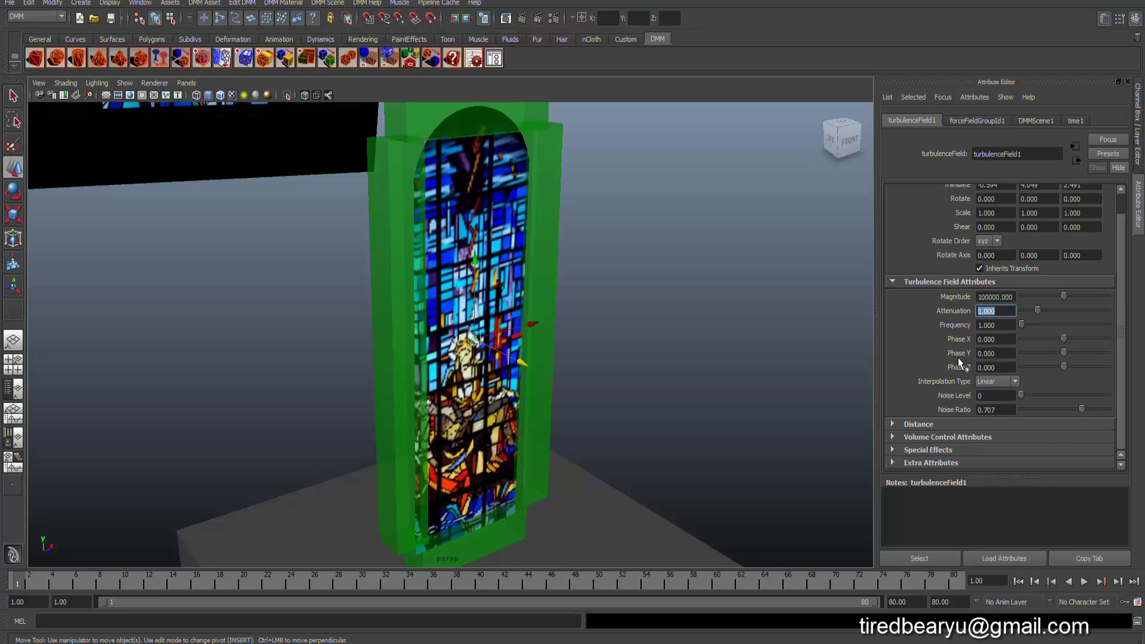
pyautogui.click(922, 425)
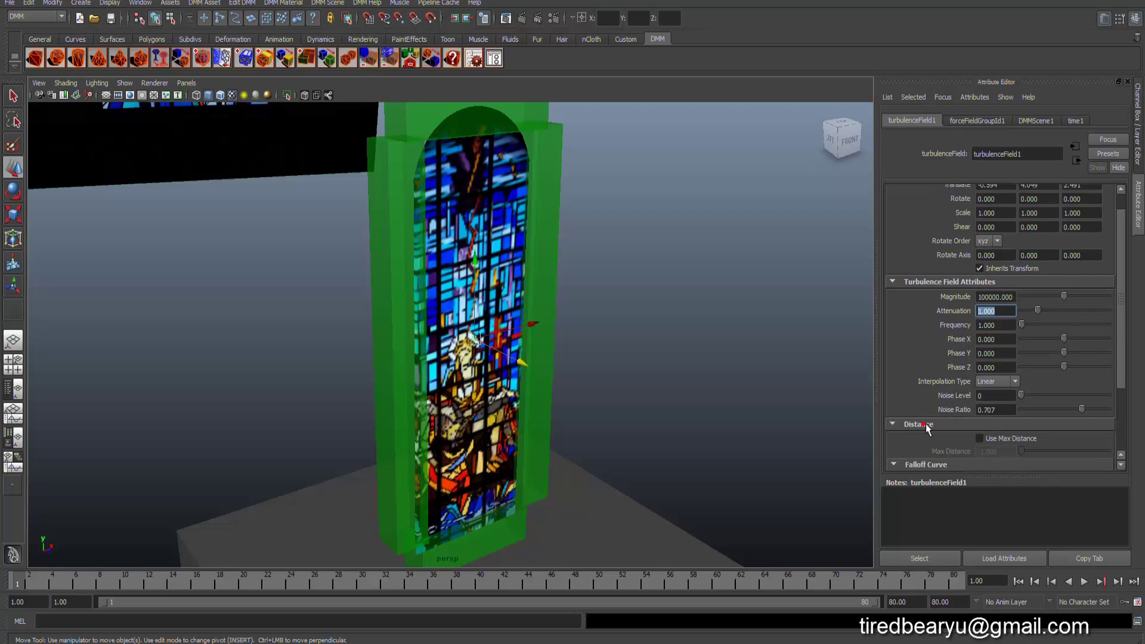
pyautogui.scroll(-4, 926, 423)
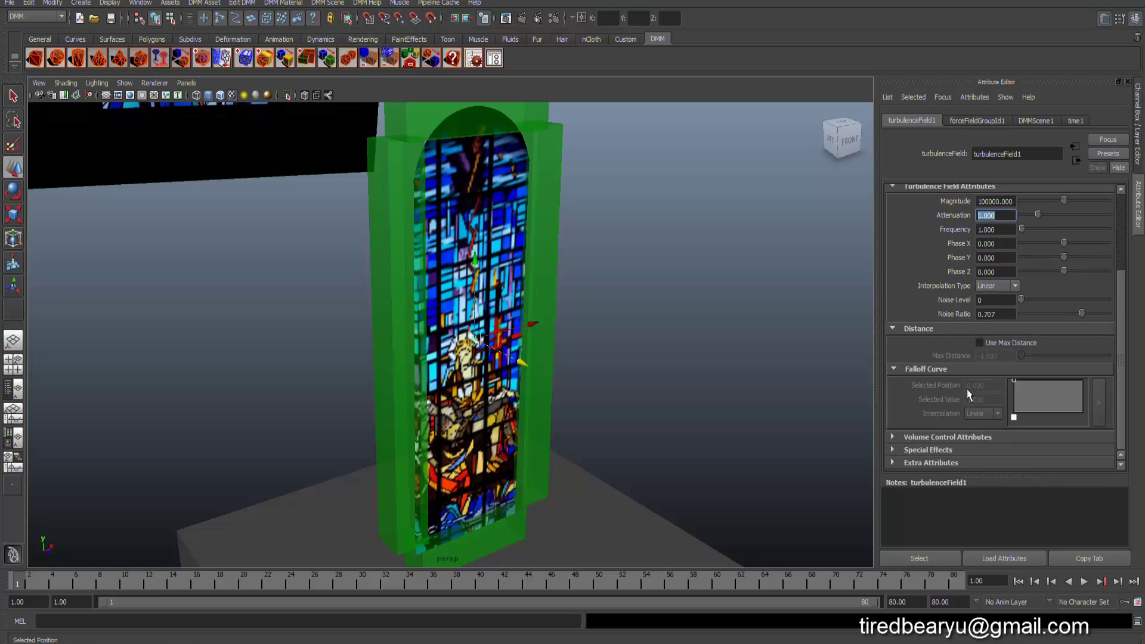
pyautogui.click(947, 437)
pyautogui.scroll(-6, 971, 381)
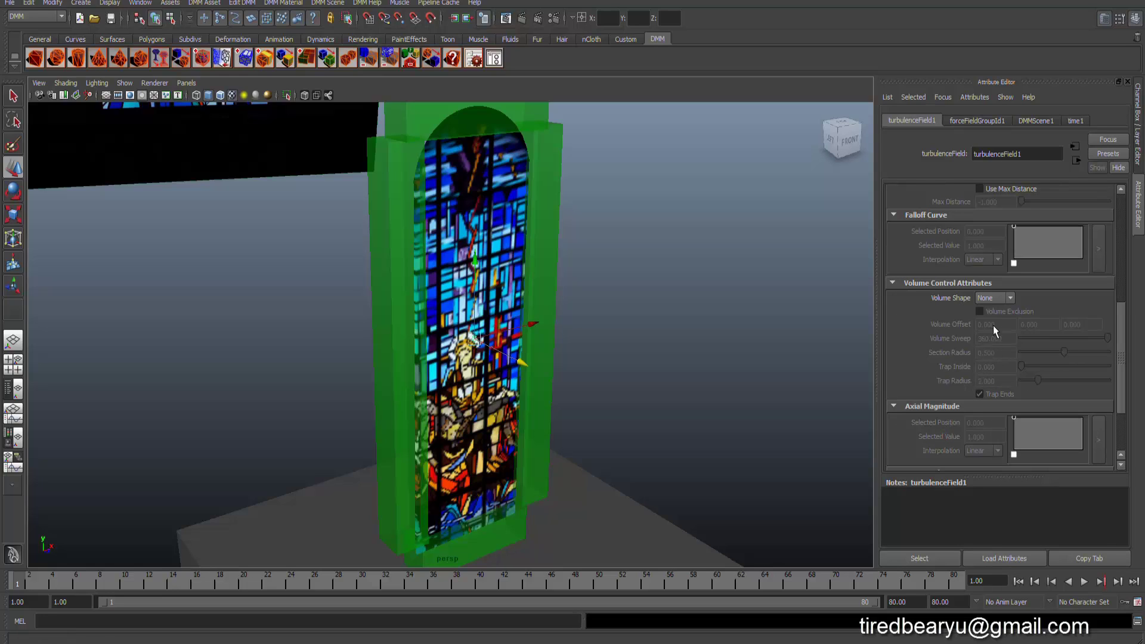
pyautogui.click(988, 299)
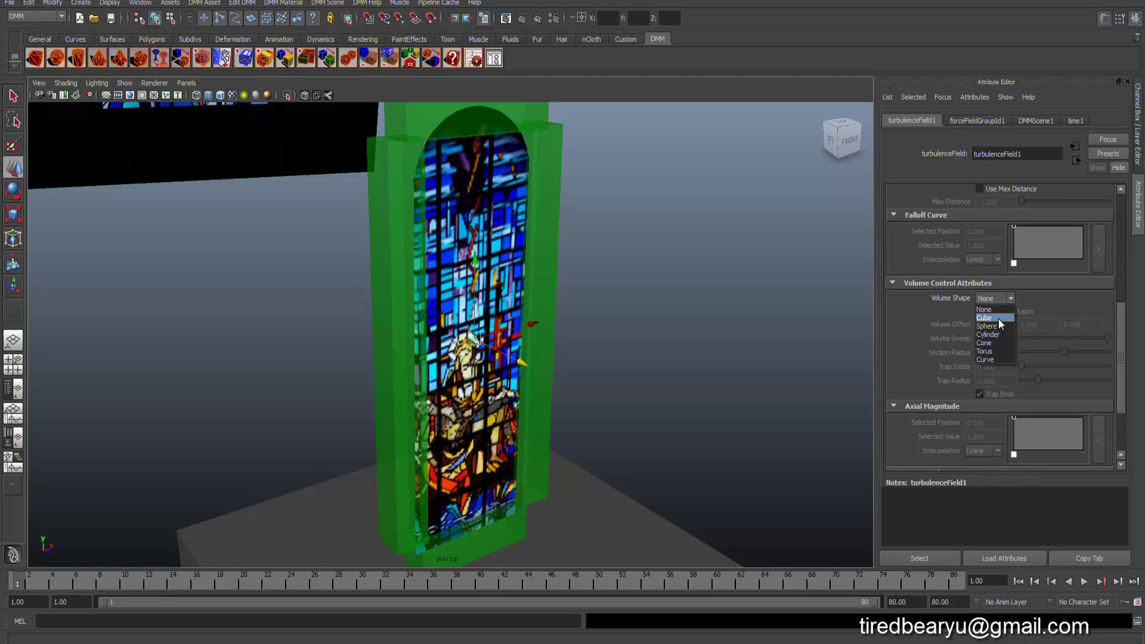
# Step: Set the turbulence Volume Shape to Cube and prepare to scale it vertically
pyautogui.click(999, 318)
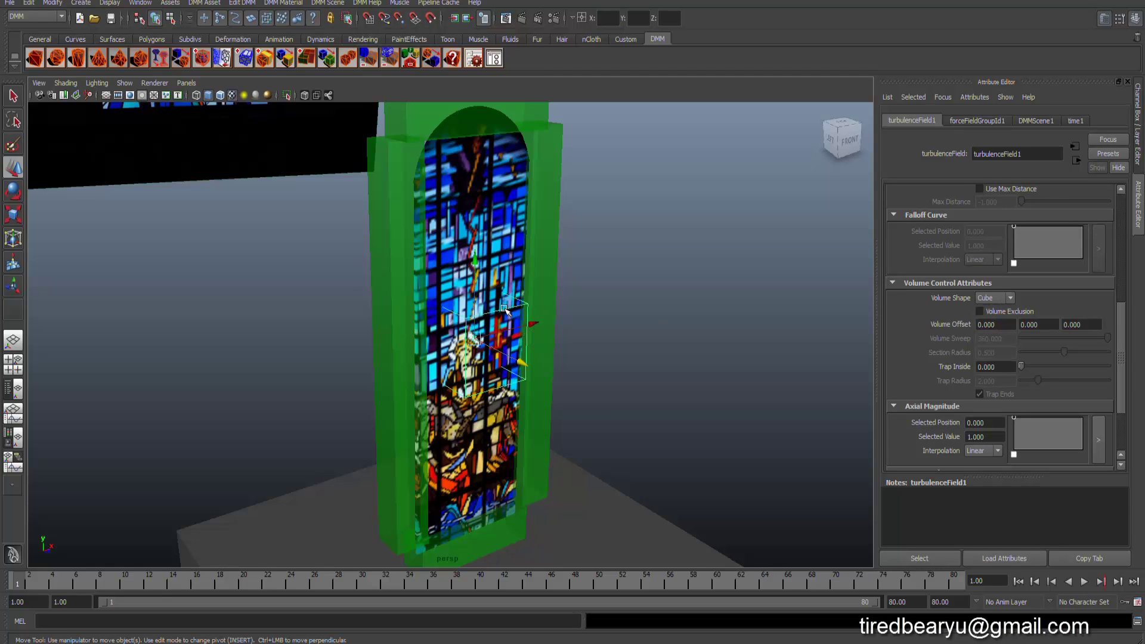
pyautogui.moveTo(516, 307)
pyautogui.keyDown('alt'); pyautogui.mouseDown()
pyautogui.moveTo(537, 327)
pyautogui.moveTo(574, 323)
pyautogui.mouseUp(); pyautogui.keyUp('alt')
pyautogui.press('r')
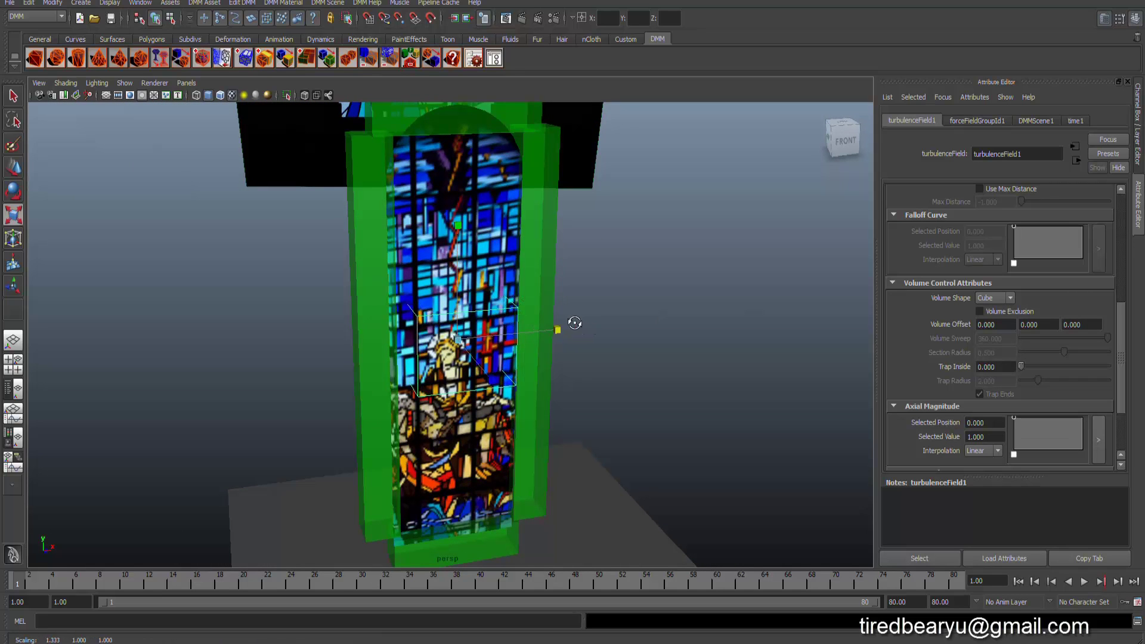
pyautogui.click(458, 225)
pyautogui.keyDown('alt'); pyautogui.moveTo(461, 209); pyautogui.dragTo(487, 255); pyautogui.keyUp('alt')
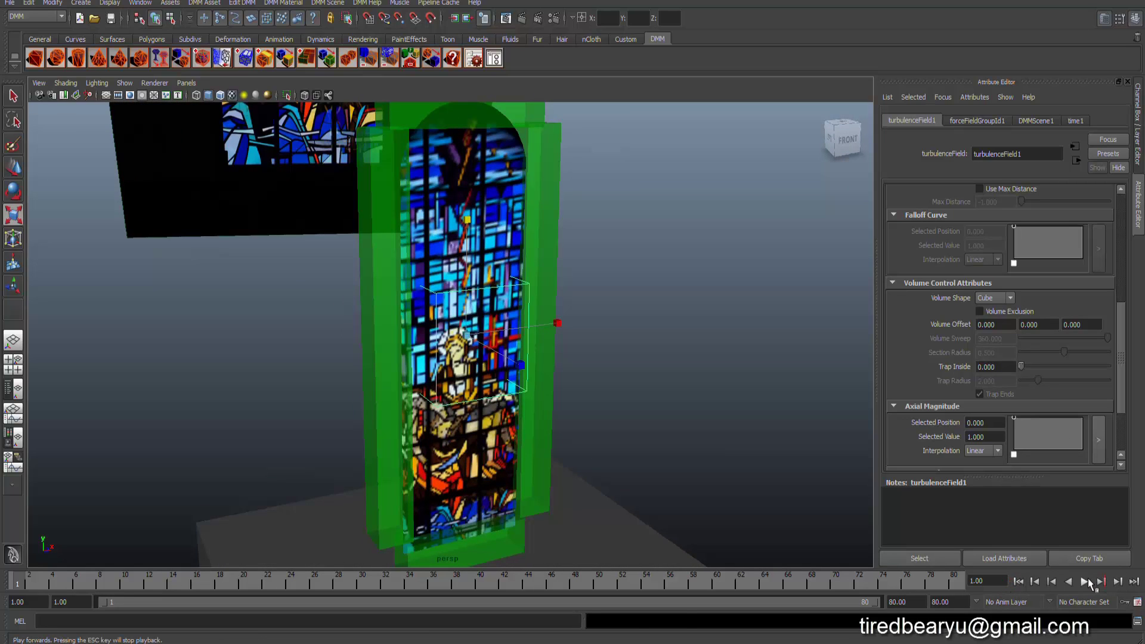
# Step: Test the shatter with the cube volume, then rewind to frame 1
pyautogui.click(1085, 582)
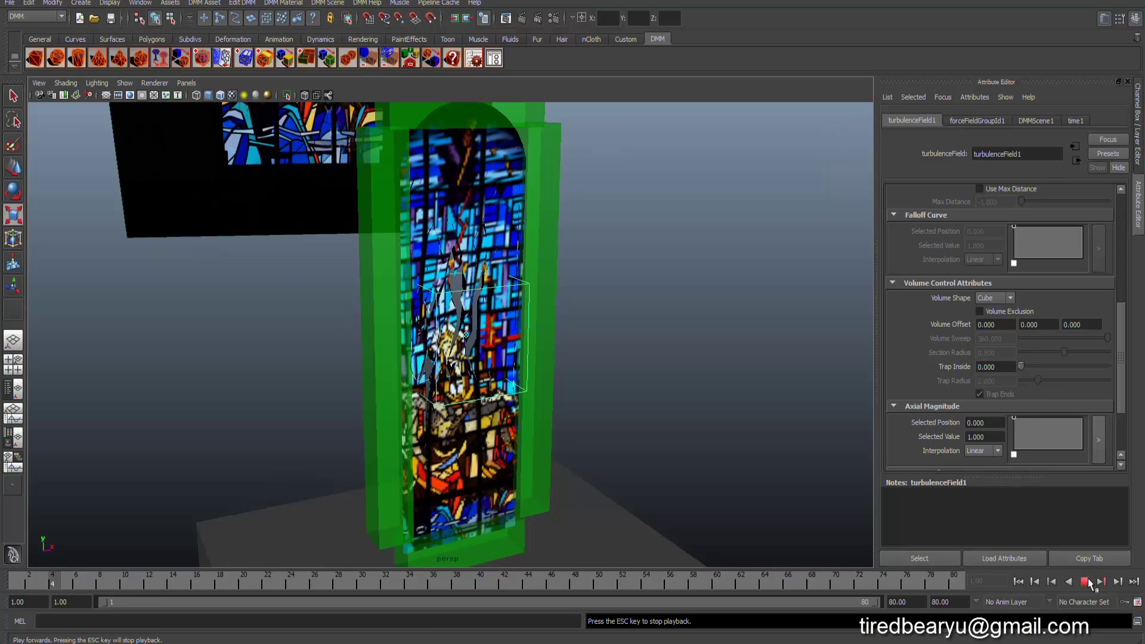
pyautogui.click(1086, 581)
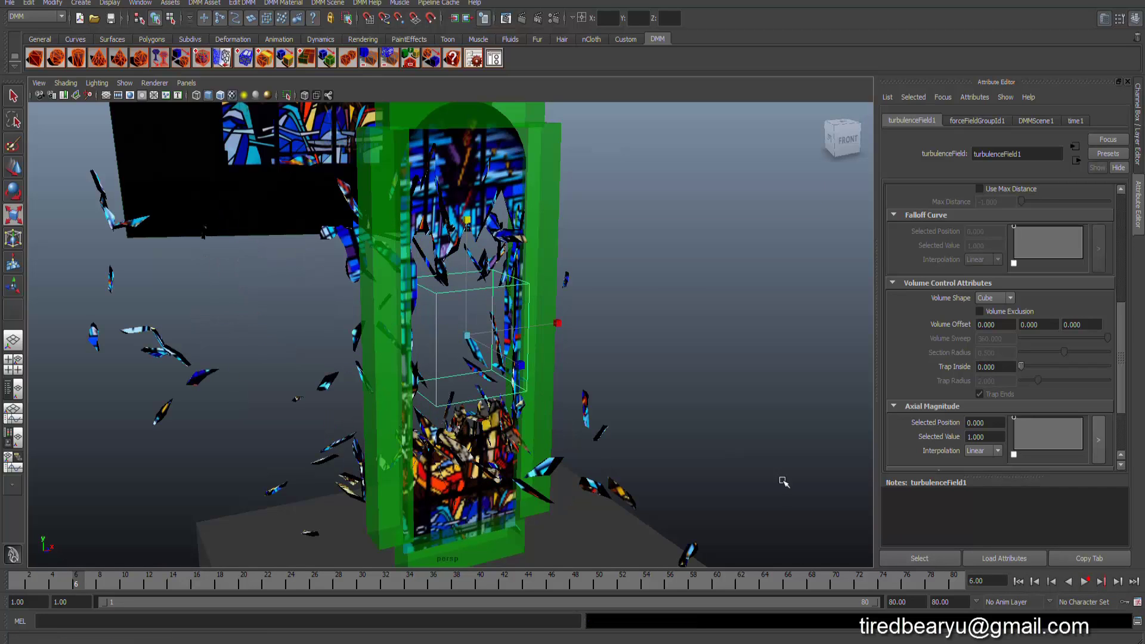
pyautogui.moveTo(596, 358)
pyautogui.keyDown('alt'); pyautogui.mouseDown()
pyautogui.moveTo(482, 356)
pyautogui.moveTo(656, 358)
pyautogui.mouseUp(); pyautogui.keyUp('alt')
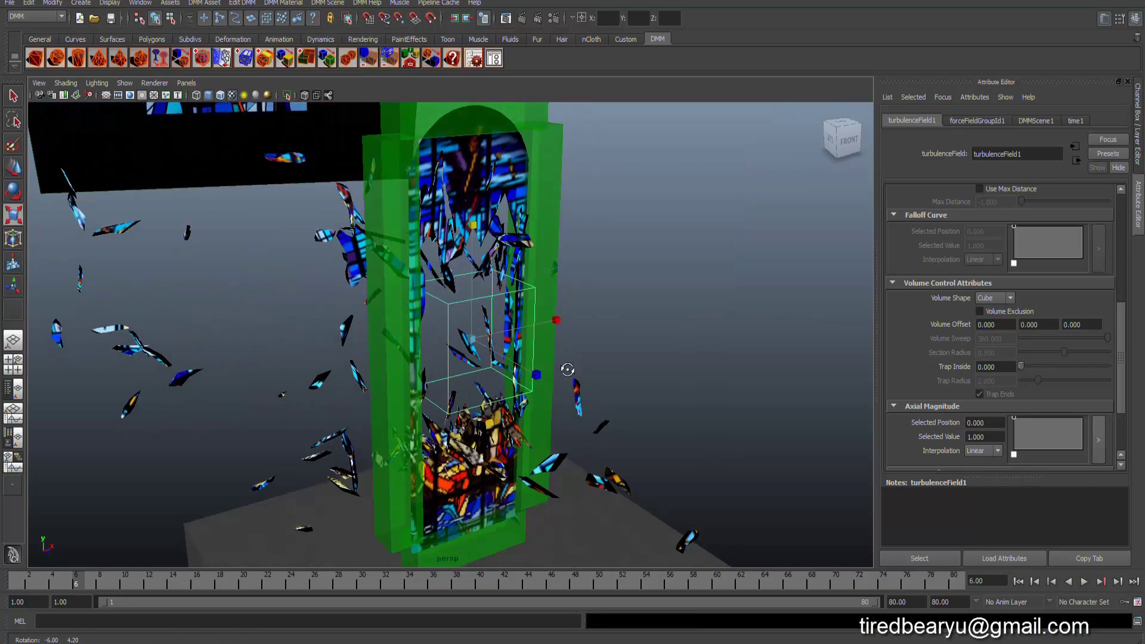
pyautogui.scroll(3, 960, 308)
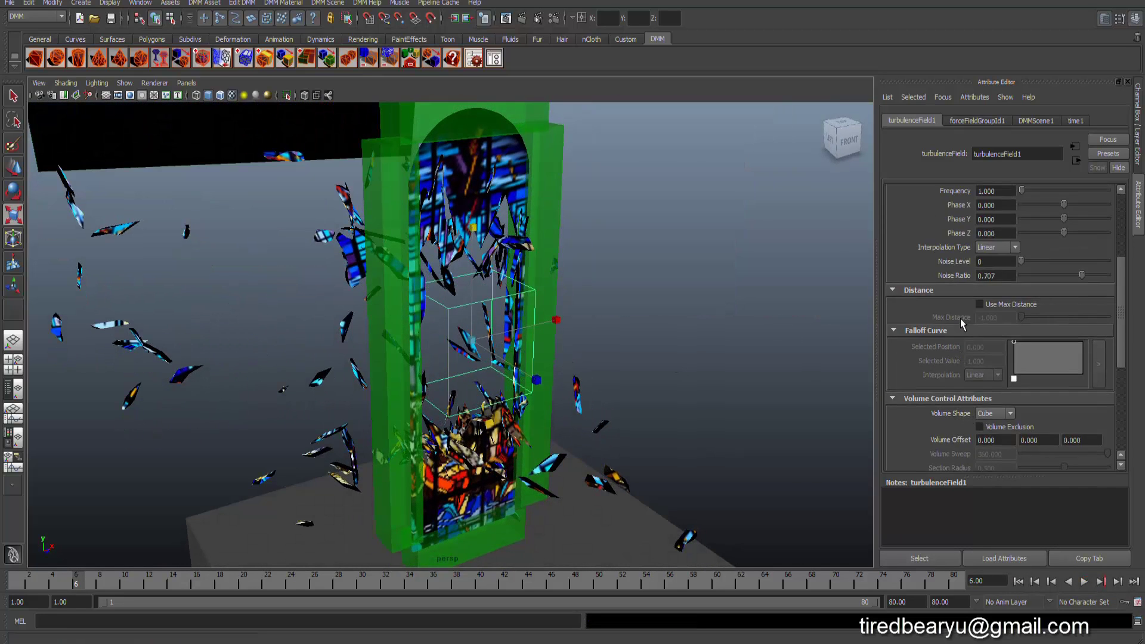
pyautogui.click(1018, 581)
pyautogui.moveTo(685, 328)
pyautogui.keyDown('alt'); pyautogui.mouseDown()
pyautogui.moveTo(652, 318)
pyautogui.moveTo(597, 325)
pyautogui.mouseUp(); pyautogui.keyUp('alt')
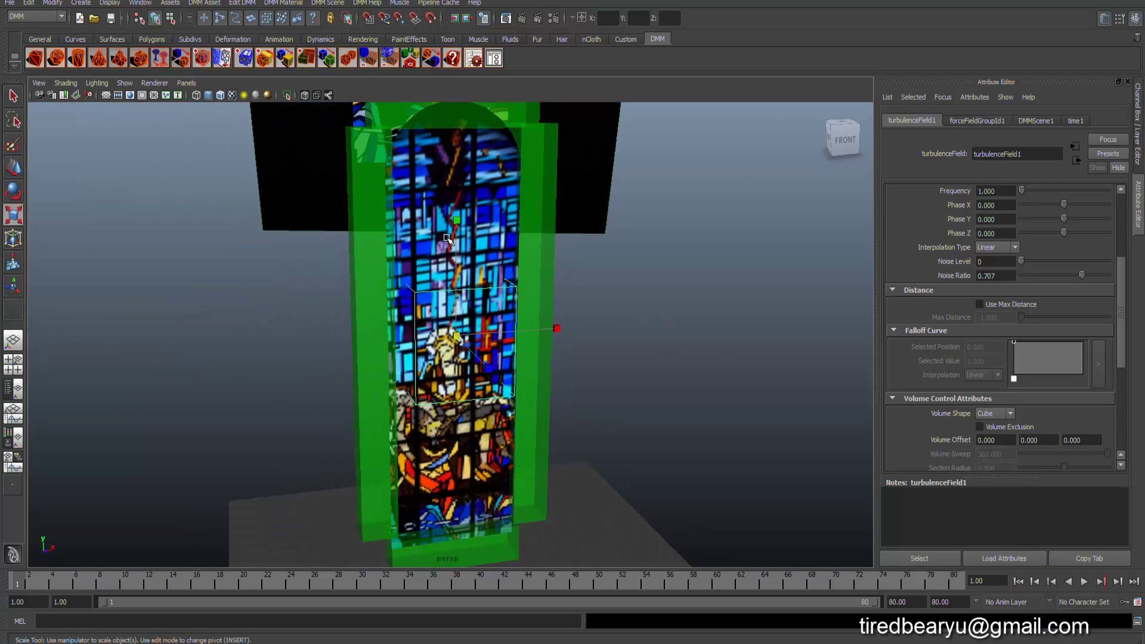
# Step: Stretch the turbulence cube taller so it encloses the stained-glass window
pyautogui.moveTo(453, 236); pyautogui.dragTo(458, 55)
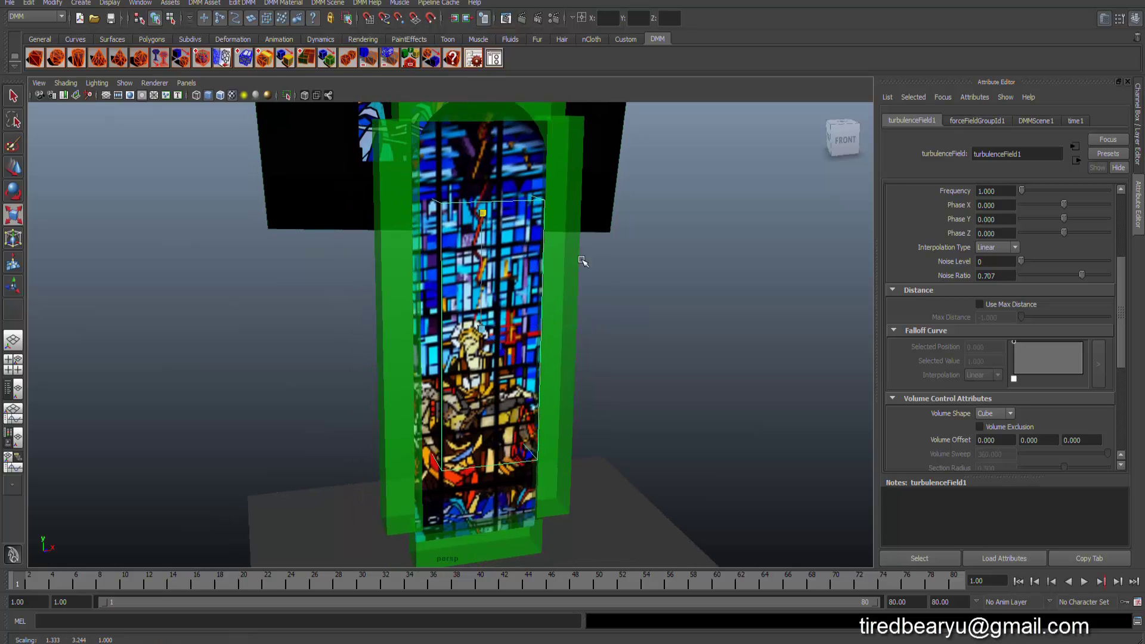
pyautogui.moveTo(482, 216); pyautogui.dragTo(483, 179)
pyautogui.press('f')
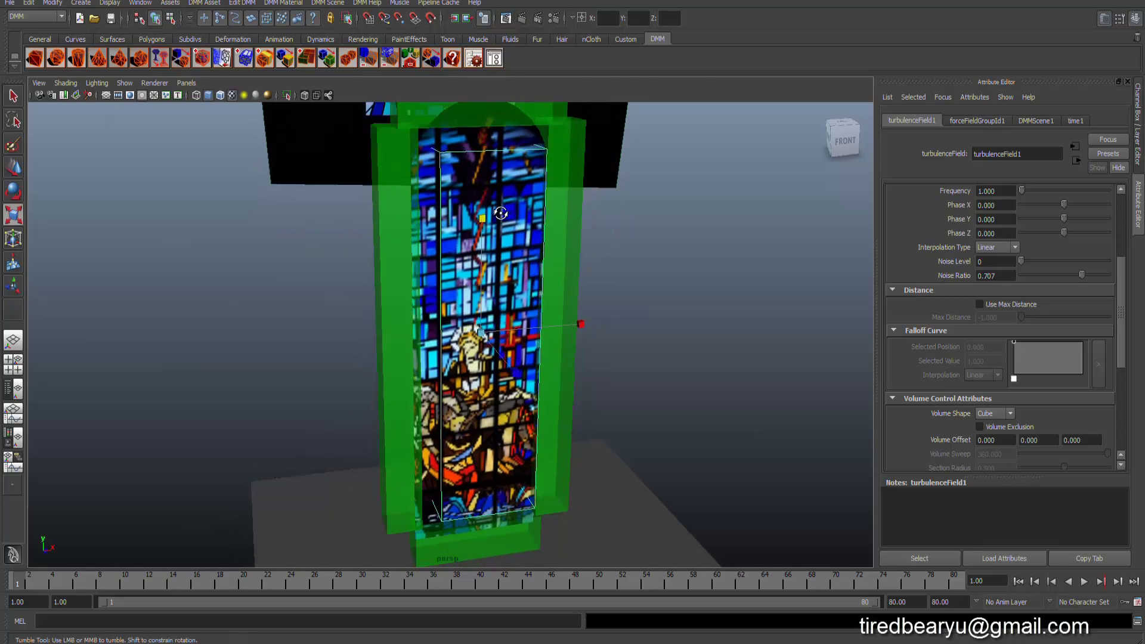
pyautogui.moveTo(474, 344)
pyautogui.mouseDown()
pyautogui.moveTo(548, 369)
pyautogui.moveTo(518, 358)
pyautogui.moveTo(514, 336)
pyautogui.moveTo(557, 321)
pyautogui.moveTo(626, 324)
pyautogui.moveTo(544, 310)
pyautogui.moveTo(553, 313)
pyautogui.mouseUp()
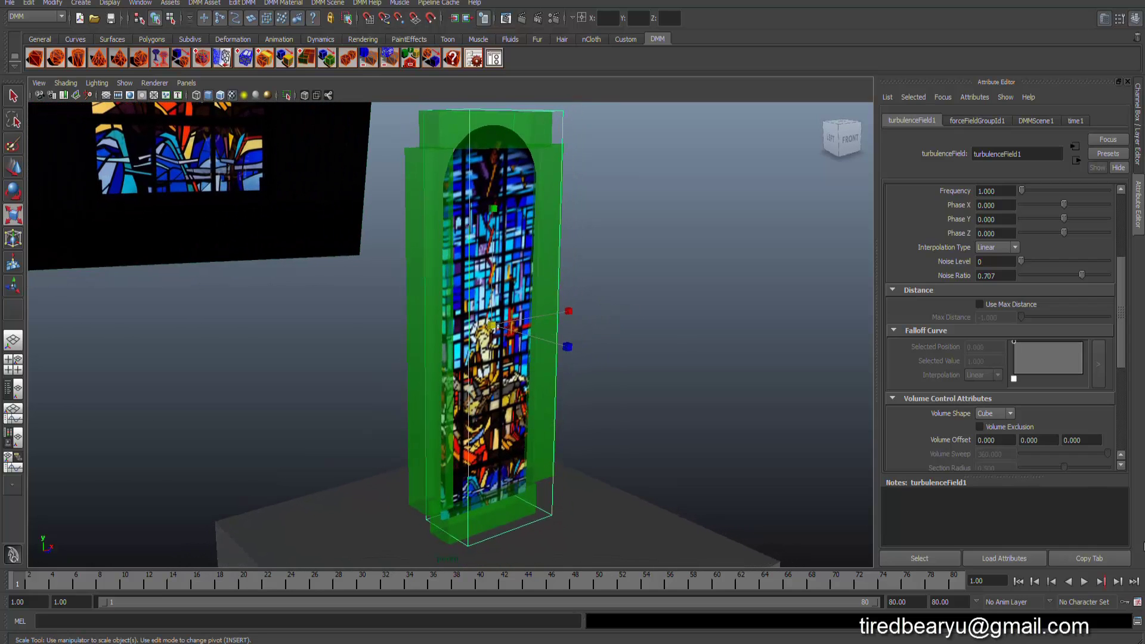
pyautogui.click(1084, 582)
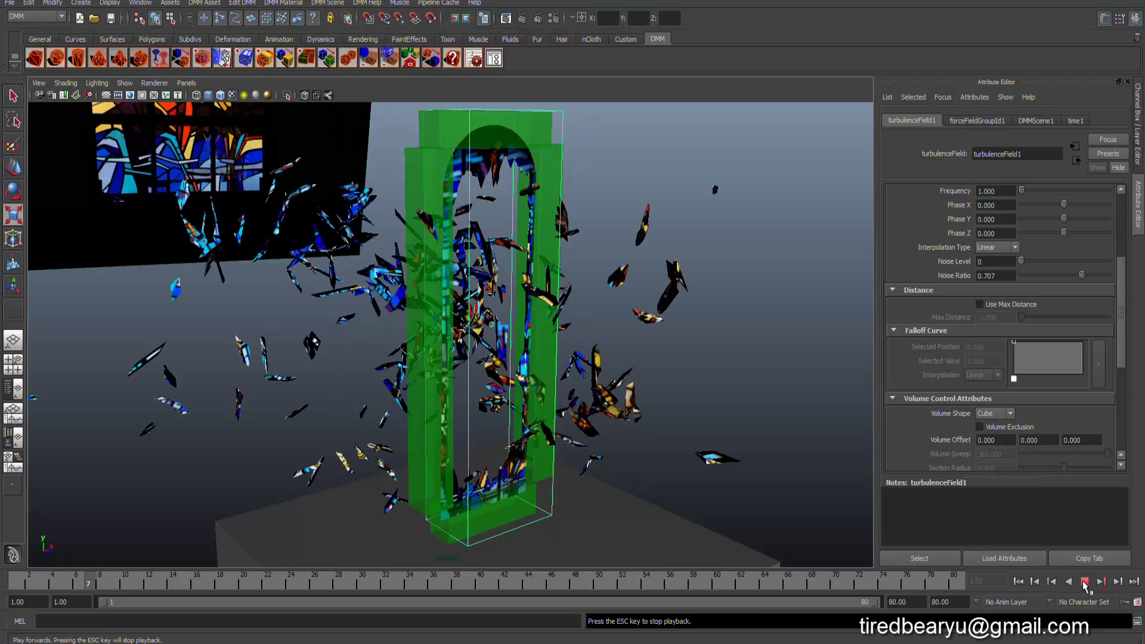
pyautogui.click(1085, 581)
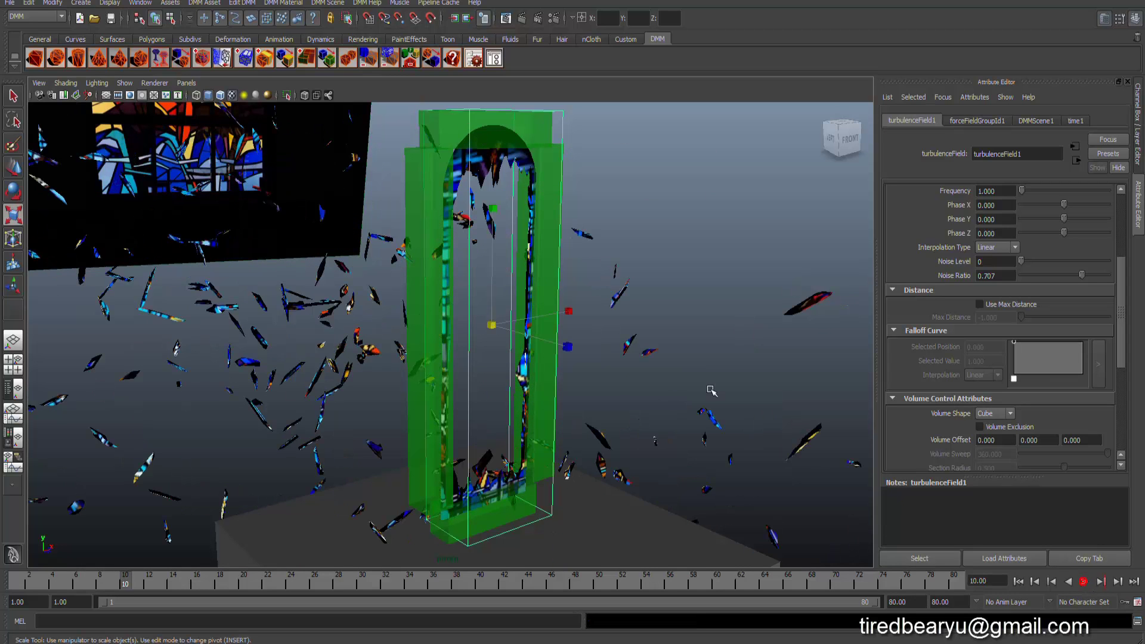
pyautogui.keyDown('alt'); pyautogui.moveTo(596, 346); pyautogui.dragTo(787, 370); pyautogui.keyUp('alt')
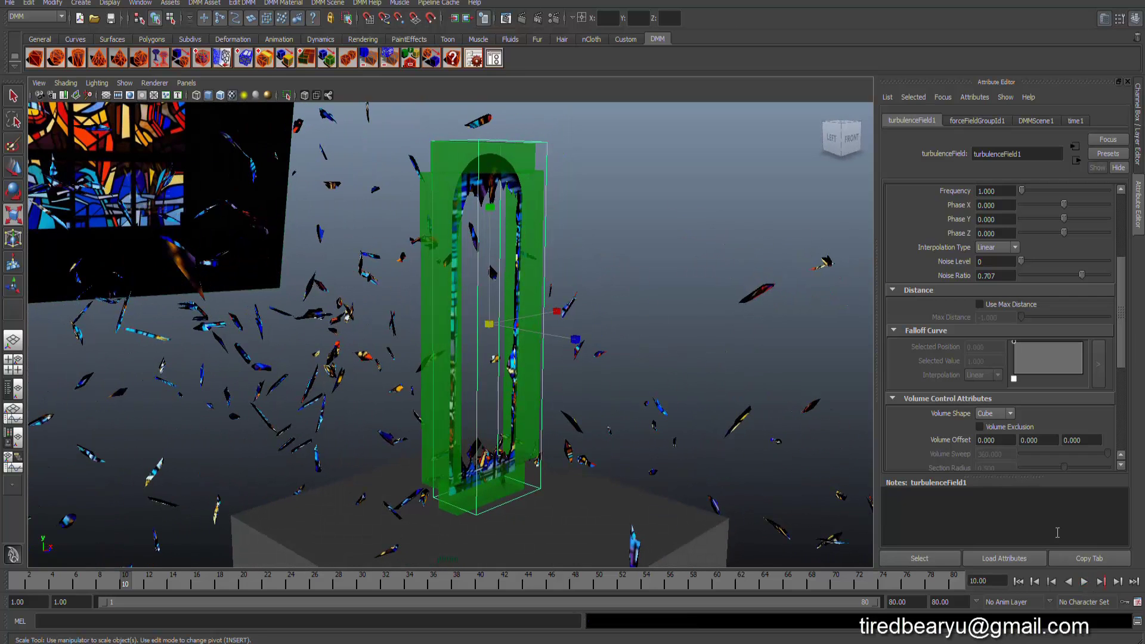
pyautogui.click(1019, 582)
pyautogui.moveTo(613, 358)
pyautogui.keyDown('alt'); pyautogui.mouseDown(button='right')
pyautogui.moveTo(657, 353)
pyautogui.moveTo(603, 352)
pyautogui.mouseUp(button='right'); pyautogui.keyUp('alt')
pyautogui.click(1138, 125)
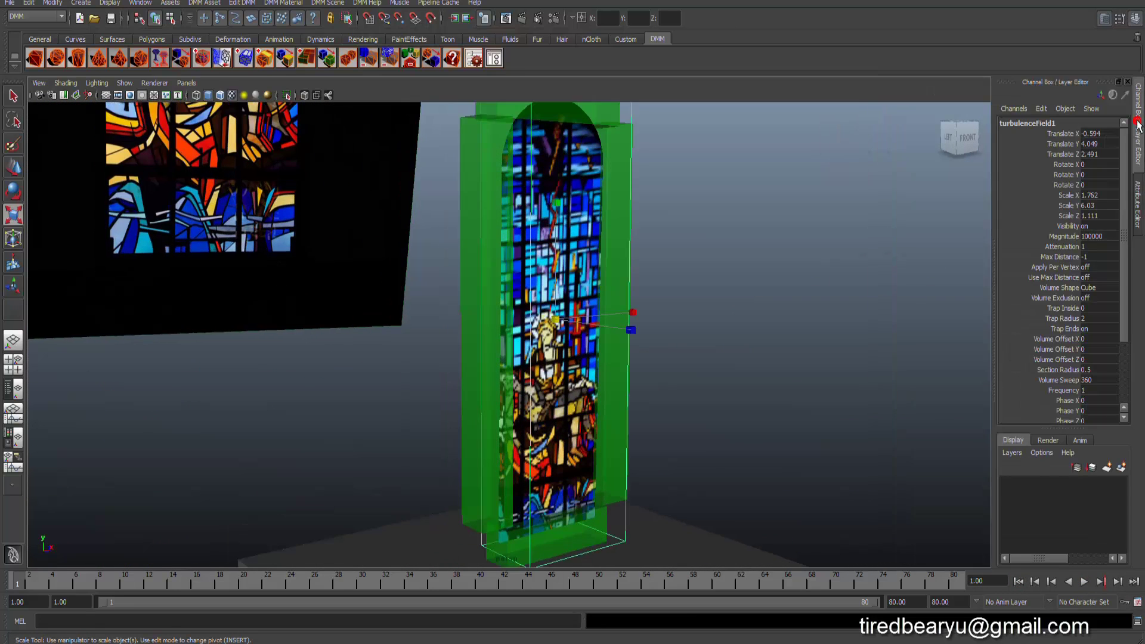
pyautogui.click(1132, 215)
pyautogui.scroll(3, 1068, 262)
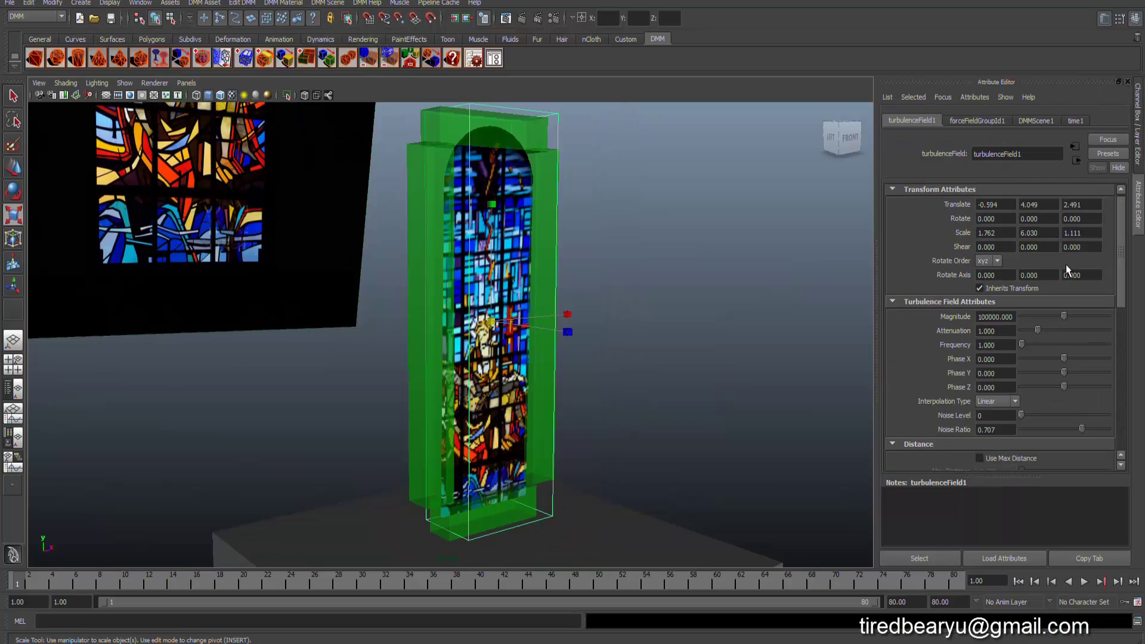
pyautogui.scroll(2, 1065, 263)
pyautogui.scroll(-4, 1056, 306)
pyautogui.scroll(-3, 1055, 305)
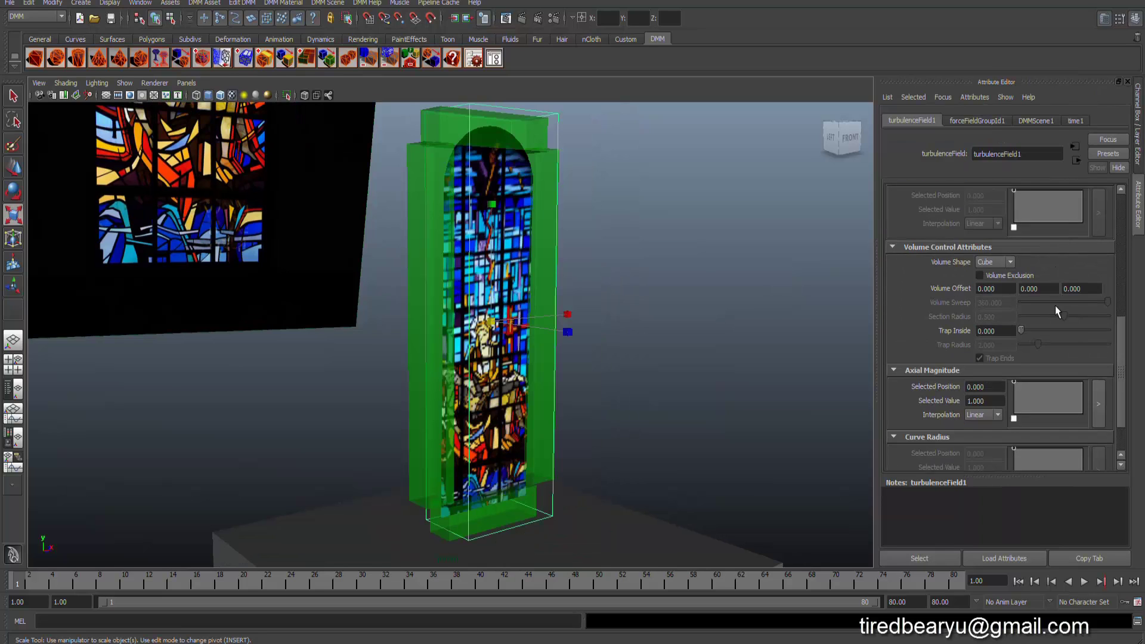
pyautogui.scroll(4, 1054, 305)
pyautogui.scroll(3, 1041, 305)
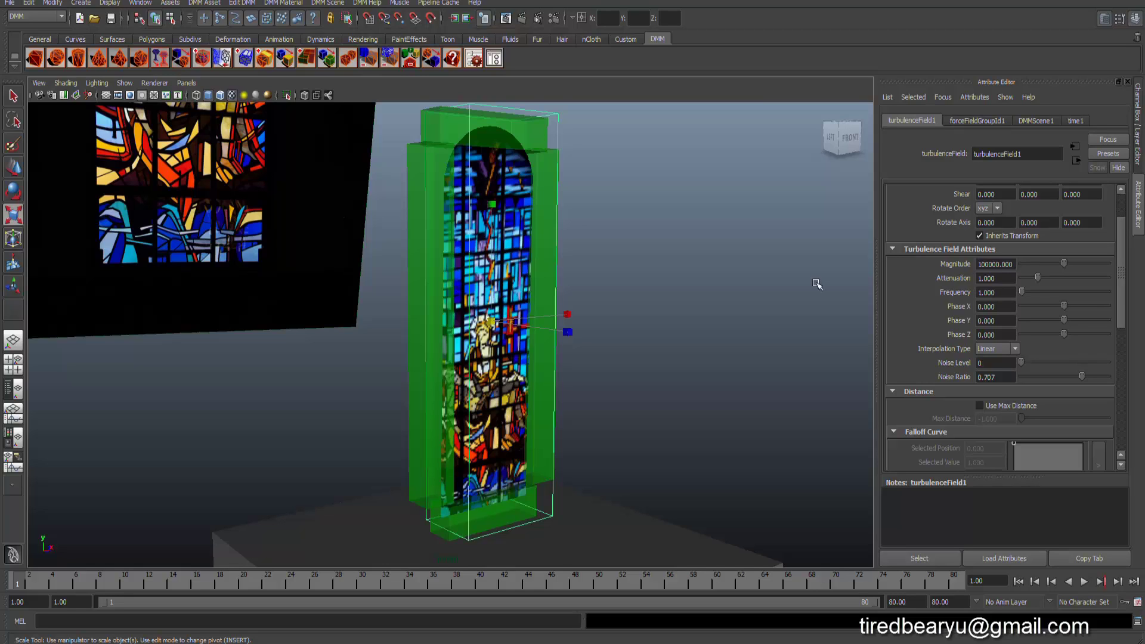
# Step: Orbit closer to the window and select the turbulence Frequency value
pyautogui.moveTo(614, 298)
pyautogui.keyDown('alt'); pyautogui.mouseDown()
pyautogui.moveTo(593, 300)
pyautogui.moveTo(622, 302)
pyautogui.mouseUp(); pyautogui.keyUp('alt')
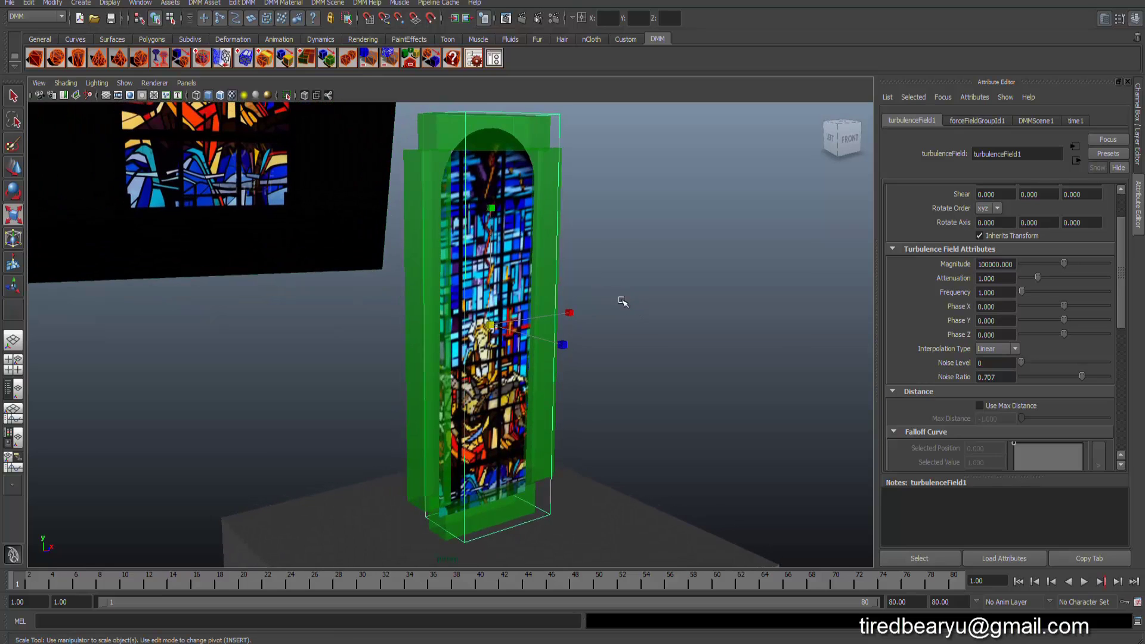
pyautogui.moveTo(695, 338)
pyautogui.keyDown('alt'); pyautogui.mouseDown()
pyautogui.moveTo(688, 332)
pyautogui.moveTo(719, 332)
pyautogui.mouseUp(); pyautogui.keyUp('alt')
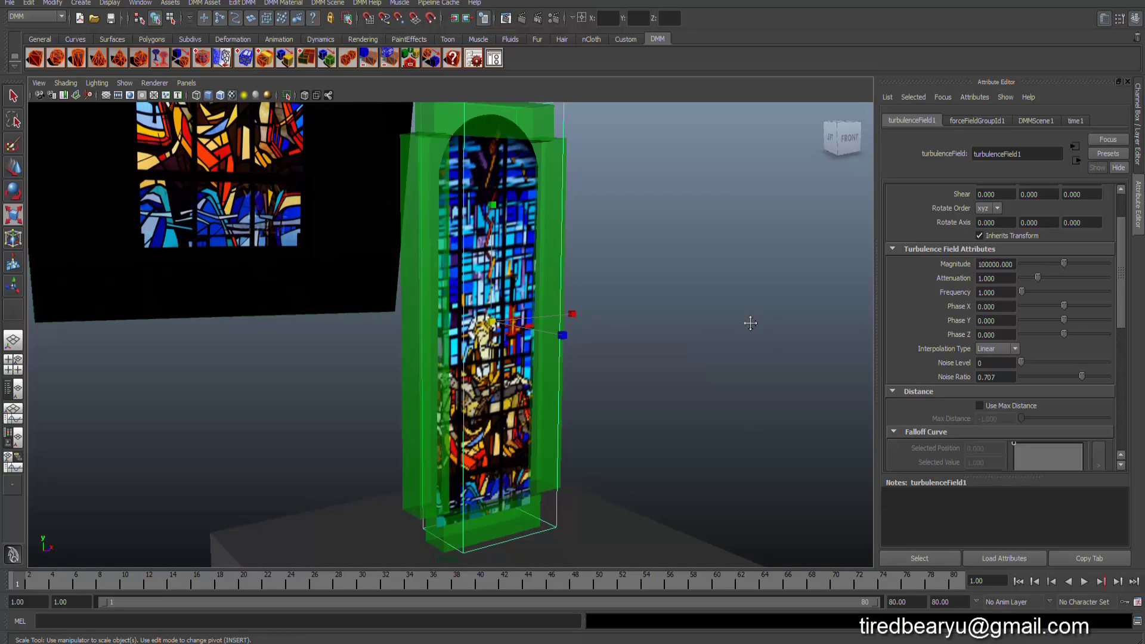
pyautogui.keyDown('alt'); pyautogui.moveTo(749, 322); pyautogui.dragTo(749, 340, button='middle'); pyautogui.keyUp('alt')
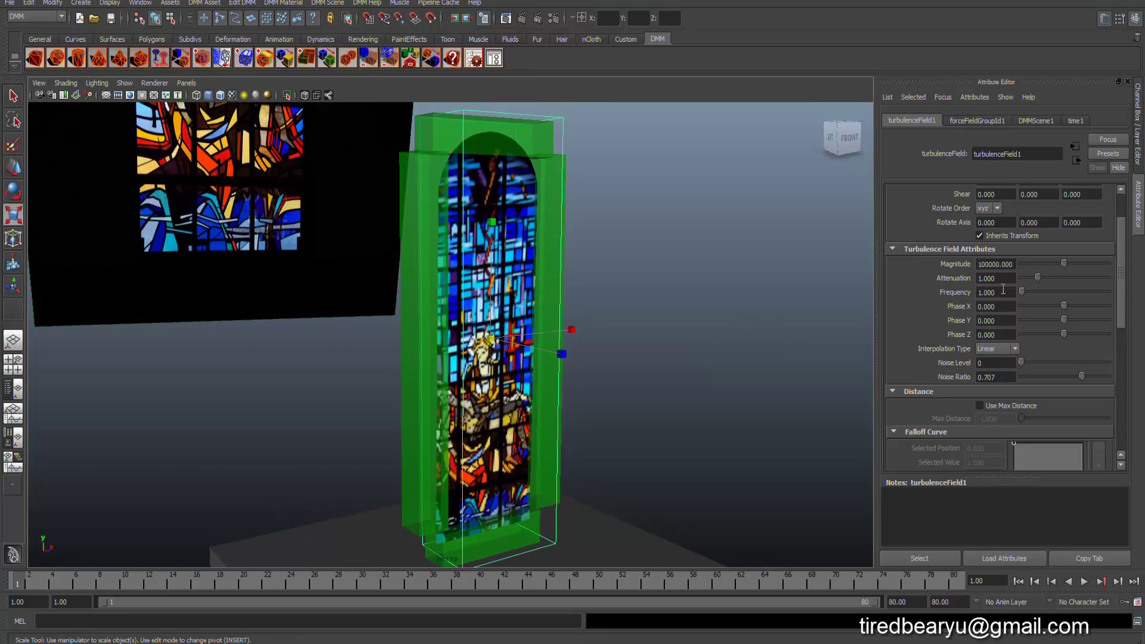
pyautogui.moveTo(1002, 292); pyautogui.dragTo(929, 292)
pyautogui.keyDown('alt'); pyautogui.moveTo(714, 312); pyautogui.dragTo(714, 322); pyautogui.keyUp('alt')
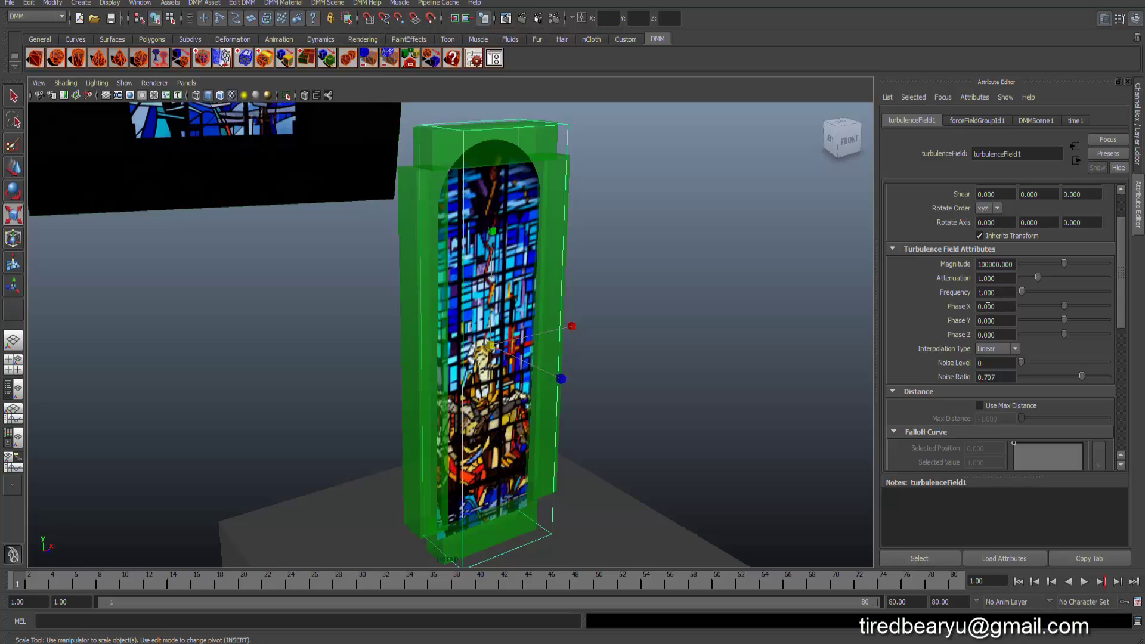
# Step: Check the Focus and Attributes menus, then select turbulenceField1's Phase X field
pyautogui.click(995, 333)
pyautogui.click(993, 306)
pyautogui.keyDown('alt'); pyautogui.moveTo(474, 325); pyautogui.dragTo(457, 300); pyautogui.keyUp('alt')
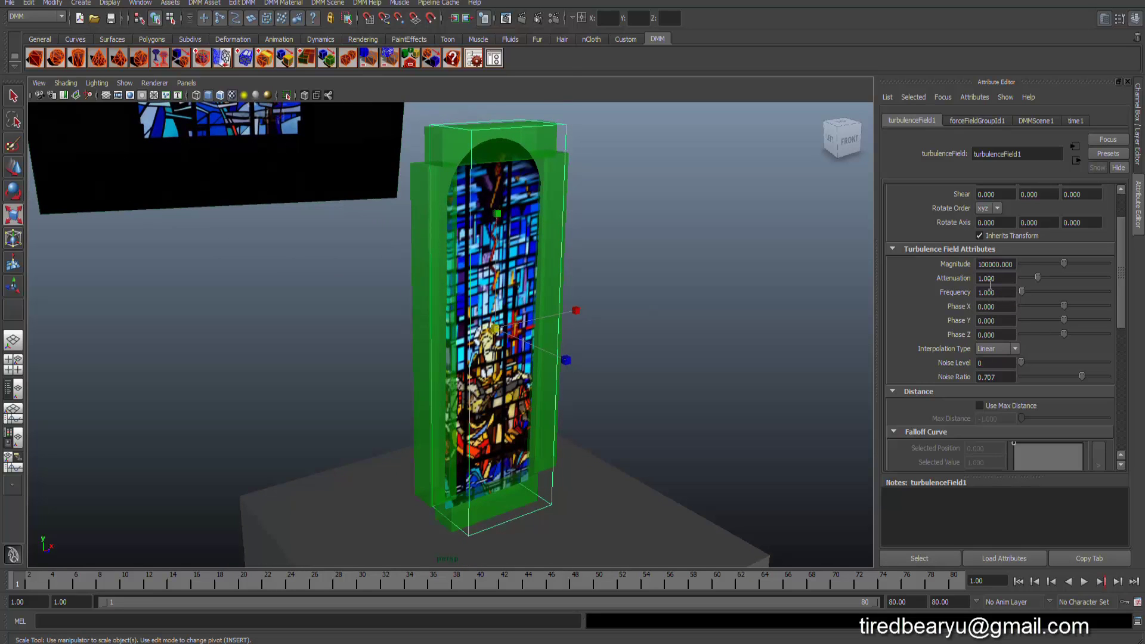
pyautogui.click(981, 97)
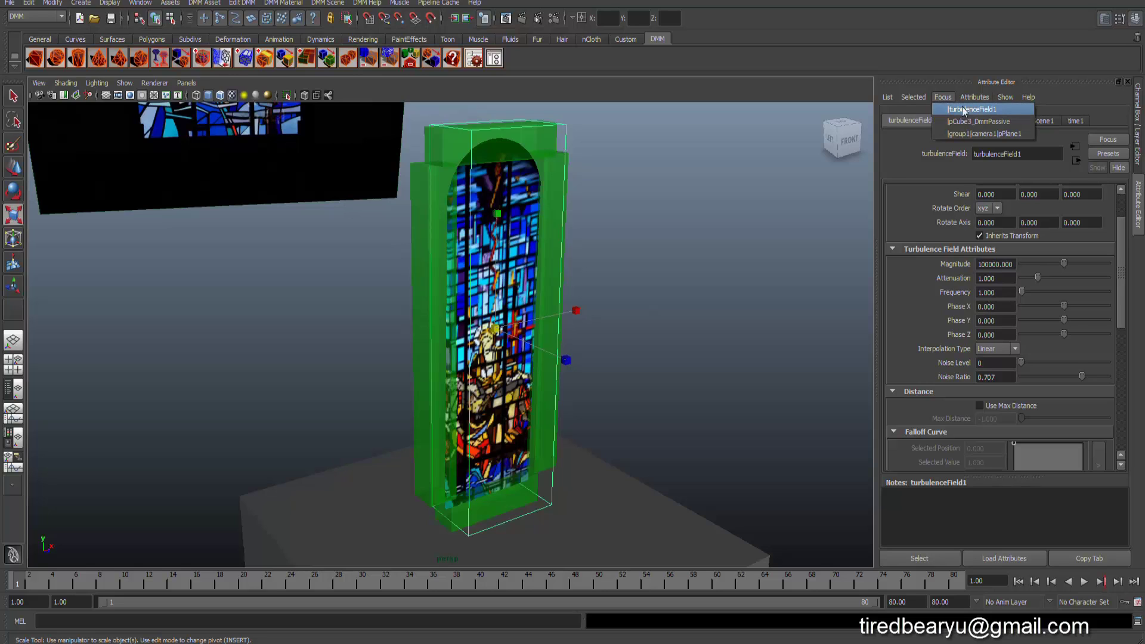
pyautogui.click(985, 95)
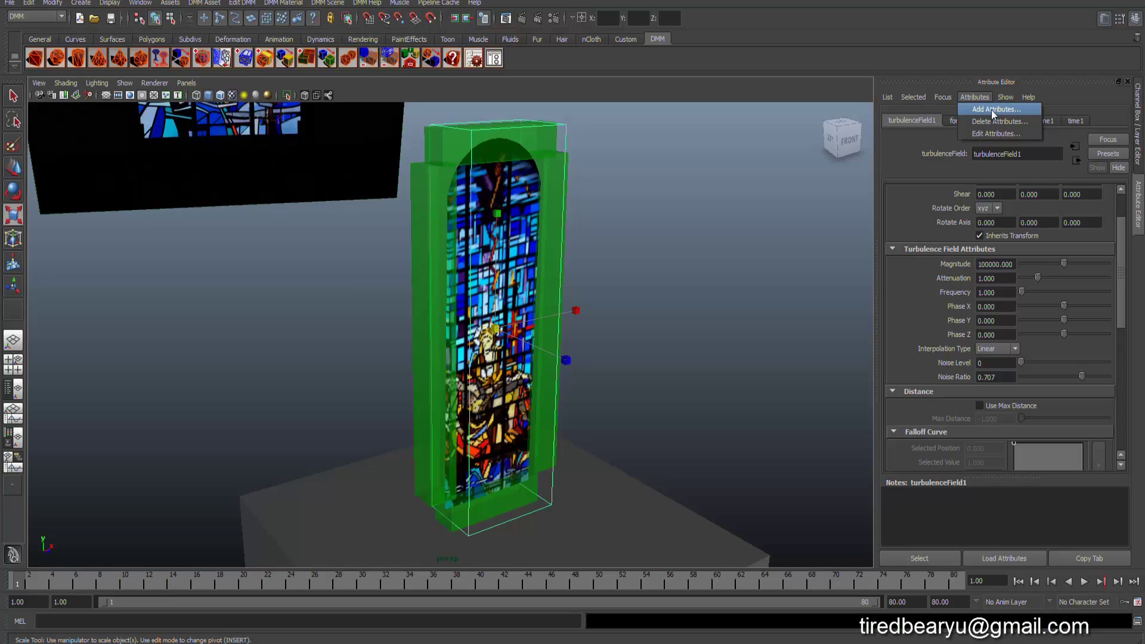
pyautogui.click(989, 311)
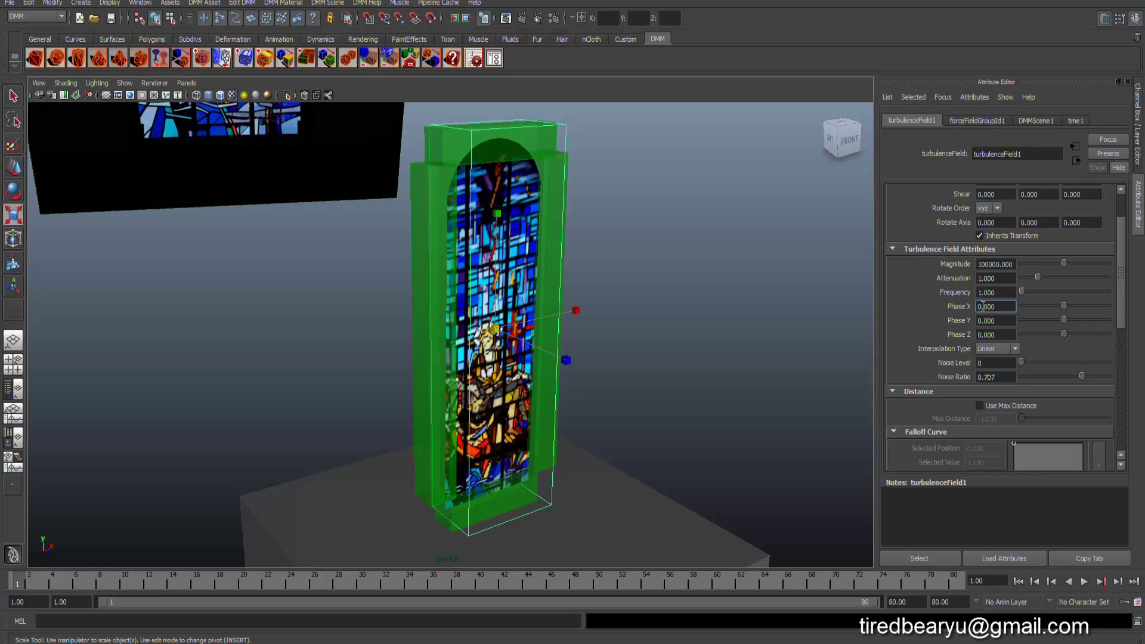
# Step: Start a new expression on Phase X reading turbulenceField1.phaseX = time
pyautogui.rightClick(989, 307)
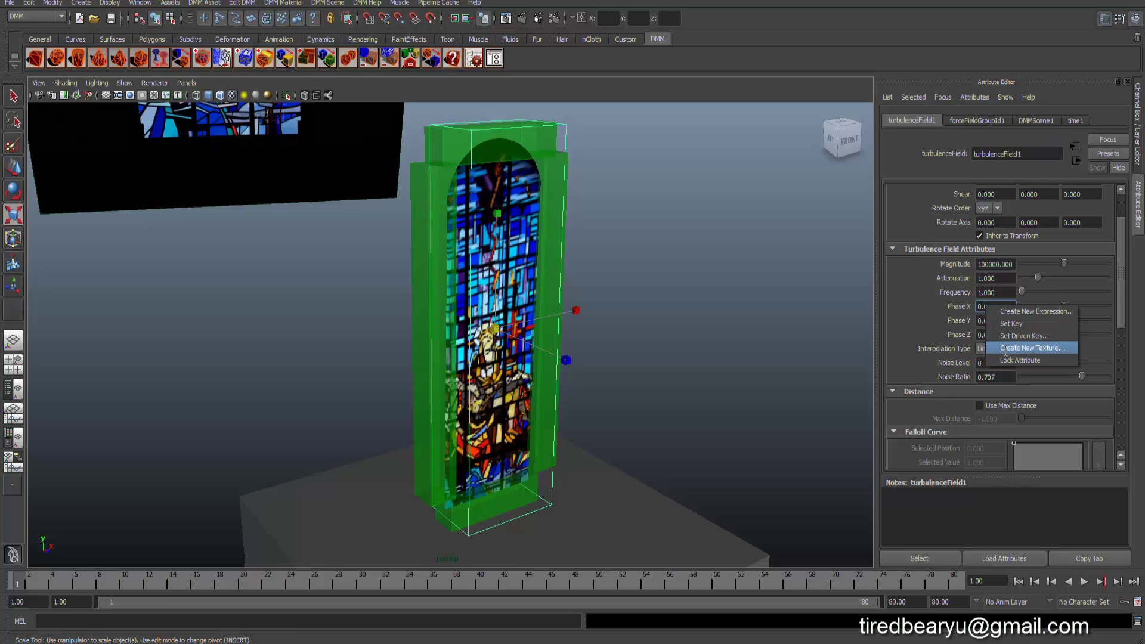
pyautogui.click(1005, 312)
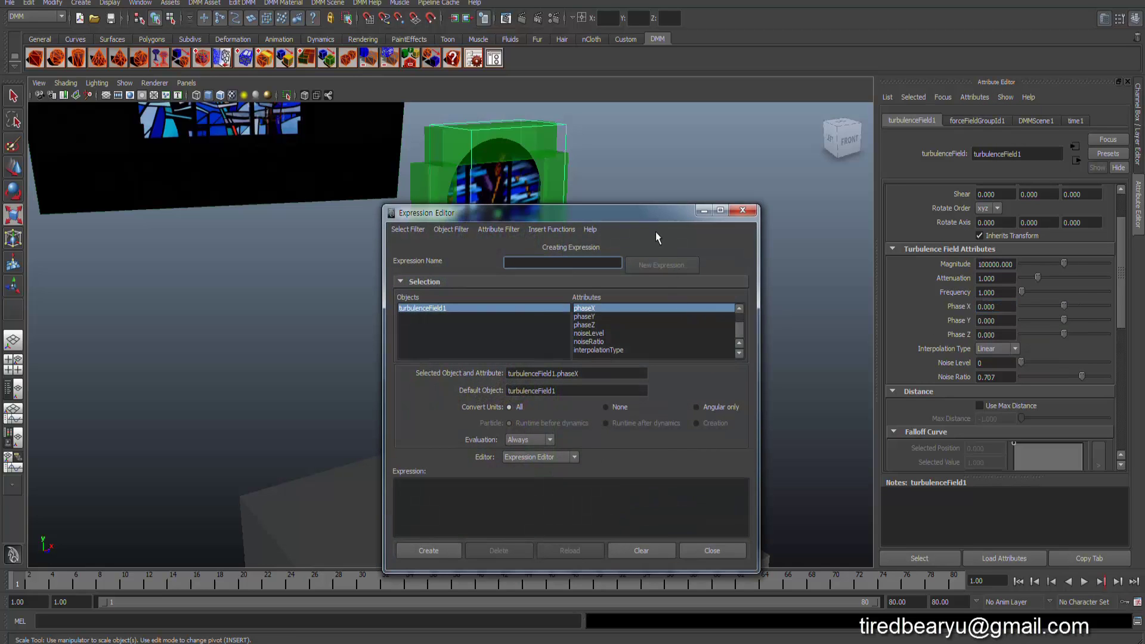
pyautogui.moveTo(656, 213); pyautogui.dragTo(1109, 34)
pyautogui.moveTo(1041, 196); pyautogui.dragTo(884, 201)
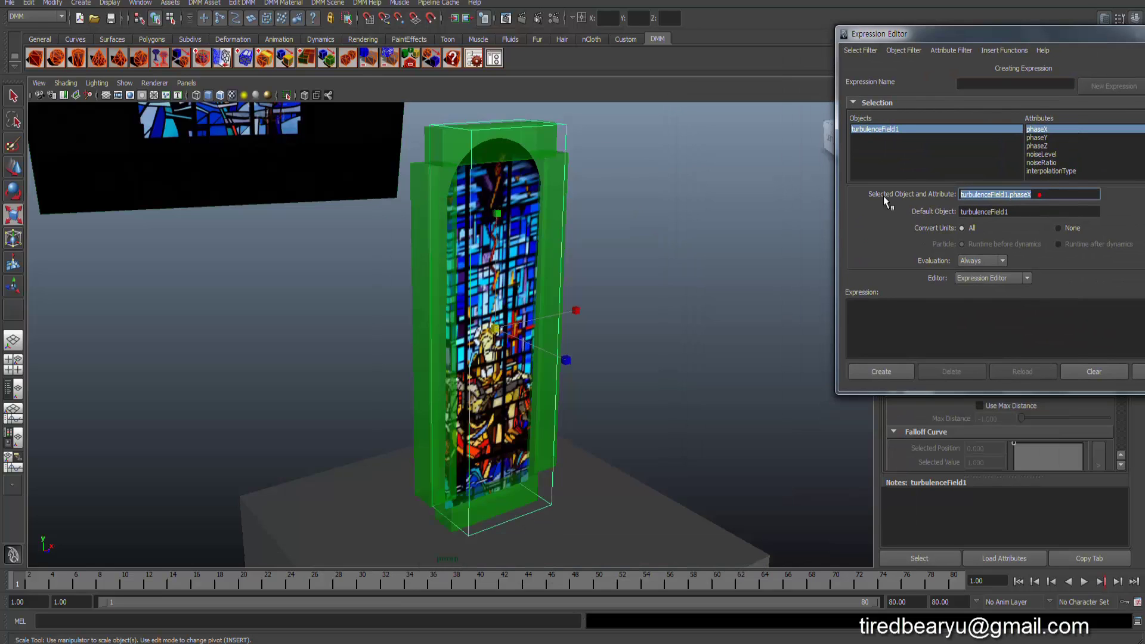
pyautogui.hotkey('ctrl', 'c')
pyautogui.click(954, 313)
pyautogui.hotkey('ctrl', 'v')
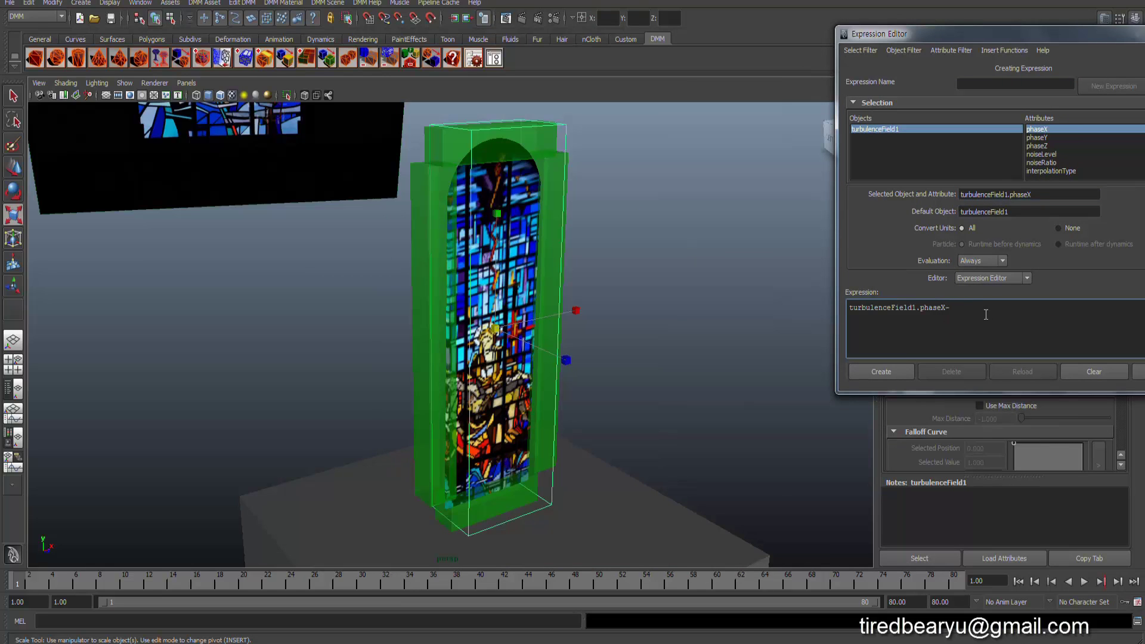
pyautogui.write('=time;')
# Step: Duplicate the line as phaseY and phaseZ = time and create the expression
pyautogui.hotkey('ctrl', 'a')
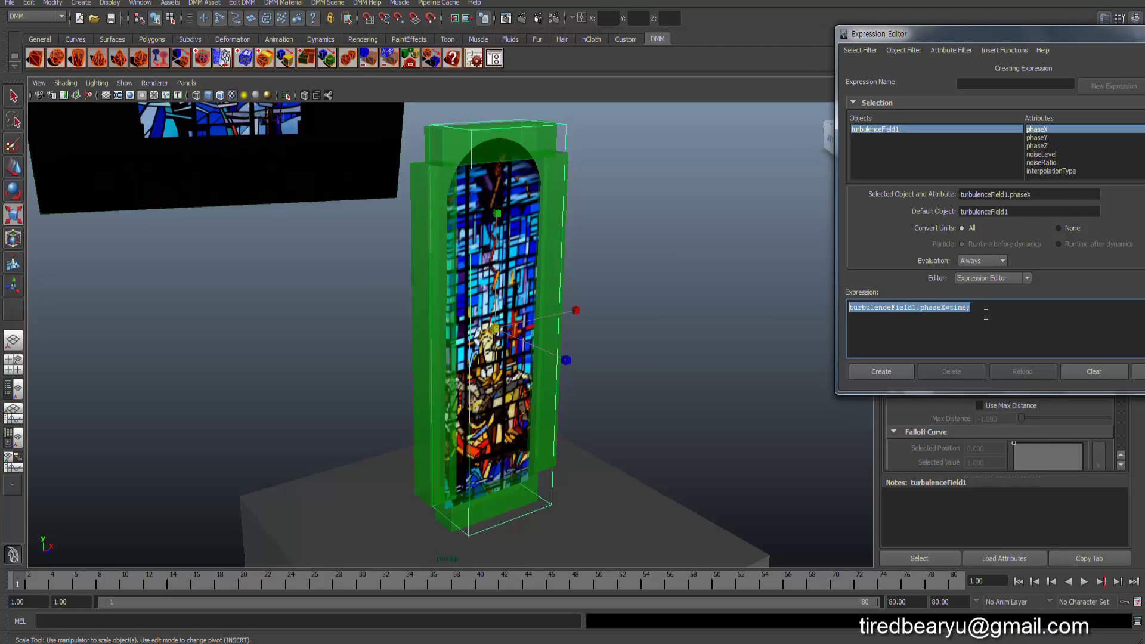
pyautogui.click(986, 315)
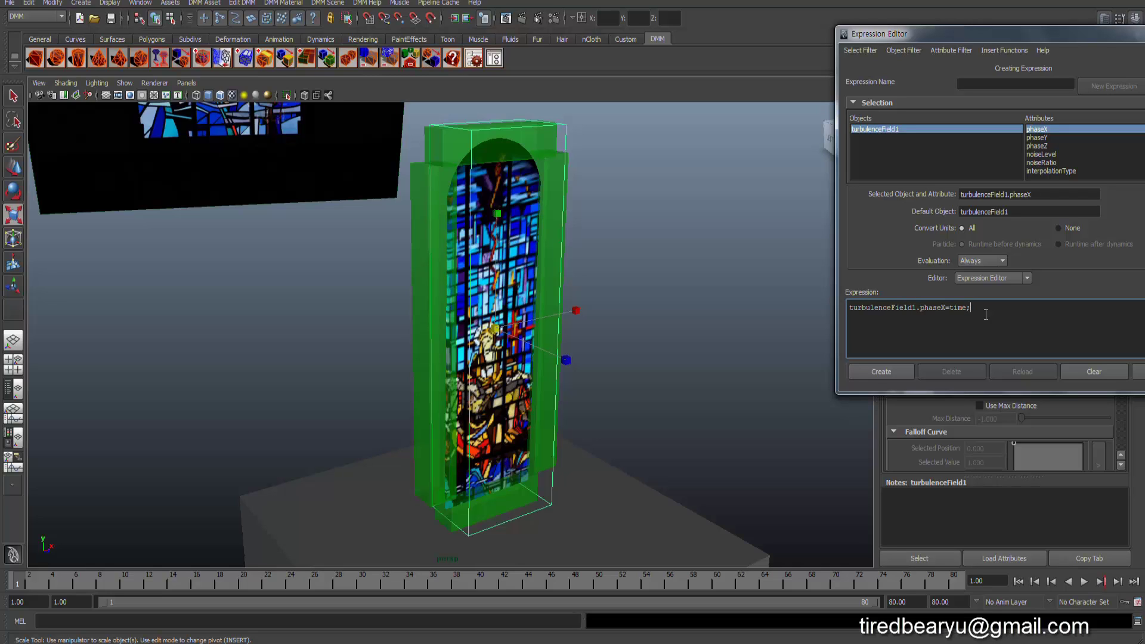
pyautogui.hotkey('ctrl', 'v')
pyautogui.hotkey('ctrl', 'v')
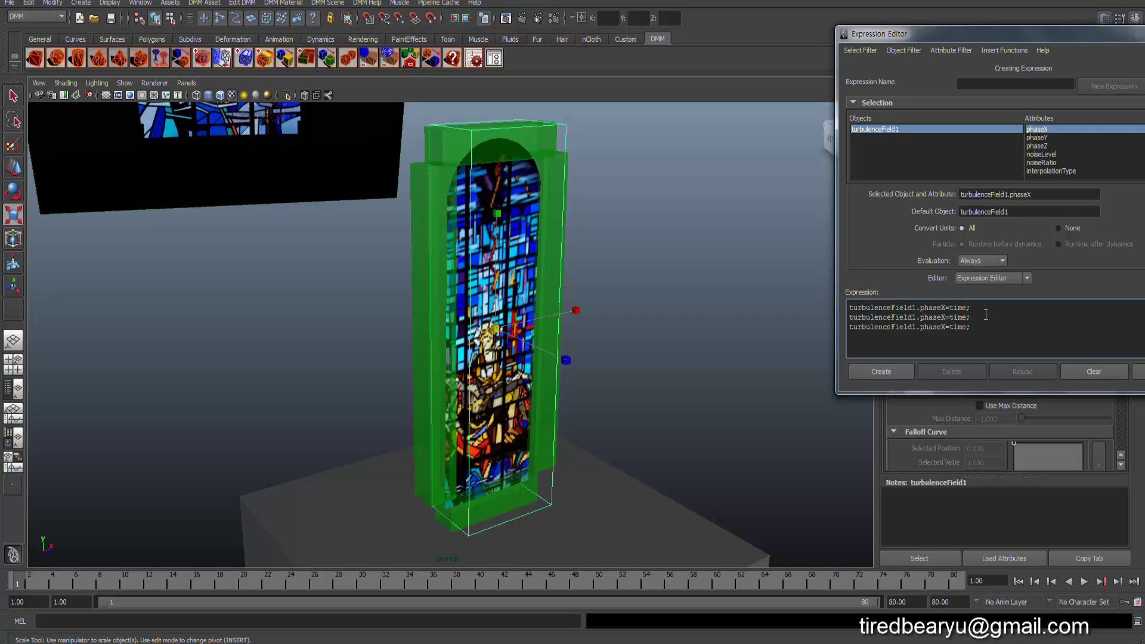
pyautogui.press('Delete')
pyautogui.write('Y')
pyautogui.press('Down')
pyautogui.press('BackSpace')
pyautogui.write('Z')
pyautogui.click(895, 372)
# Step: Close the Expression Editor and scrub to frames 24, 51 and 56 to watch the shatter
pyautogui.click(1141, 370)
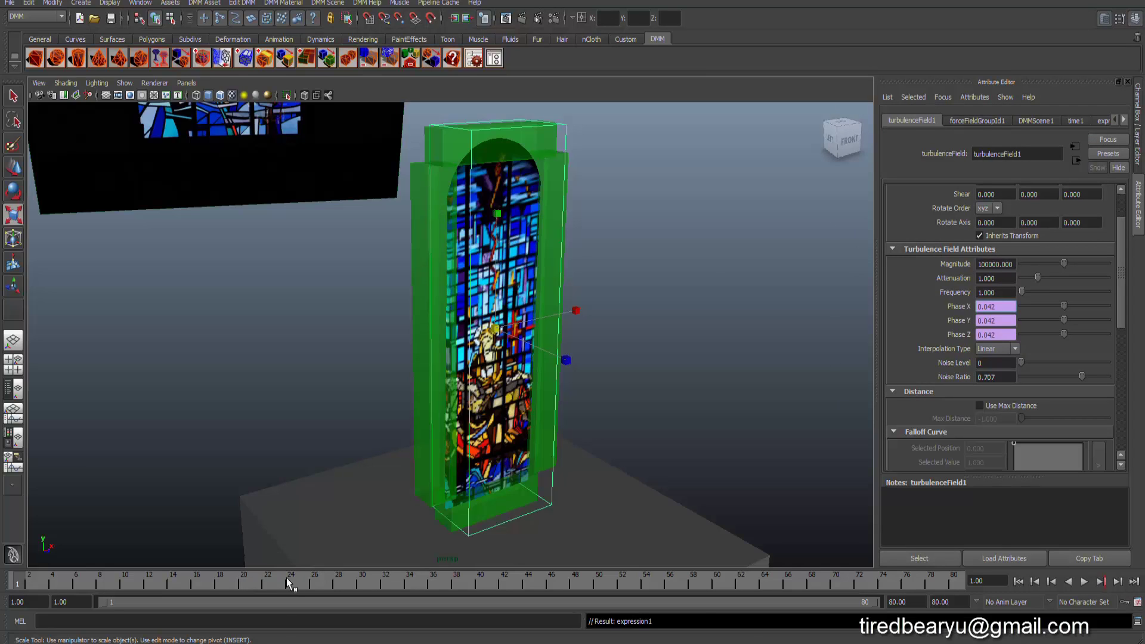
pyautogui.click(287, 578)
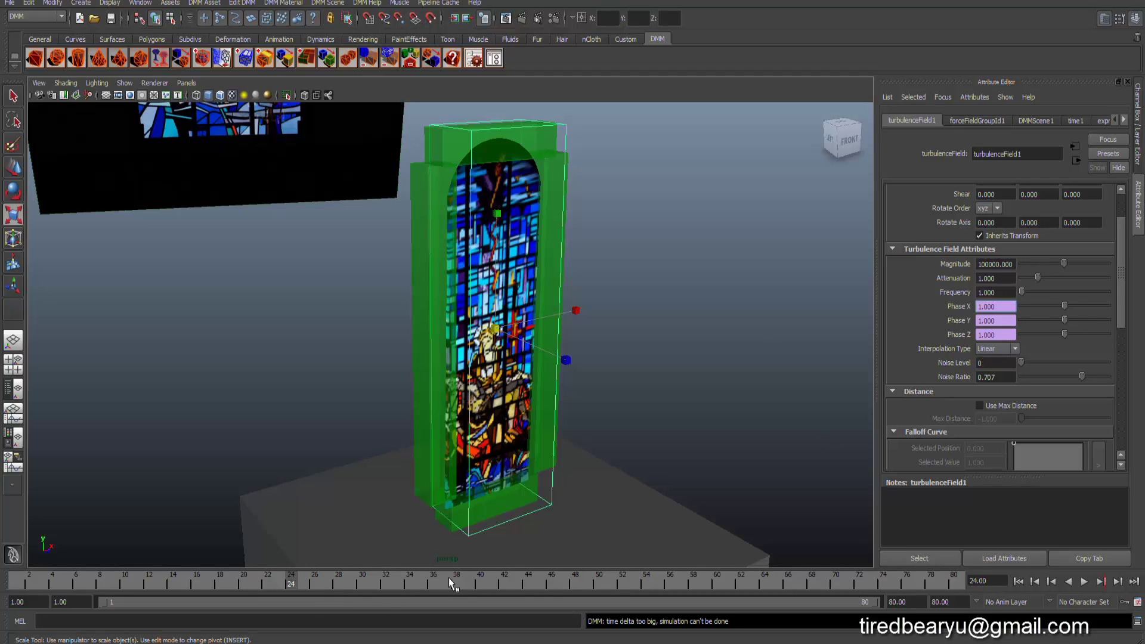
pyautogui.moveTo(450, 576); pyautogui.dragTo(617, 581)
pyautogui.moveTo(716, 578); pyautogui.dragTo(770, 581)
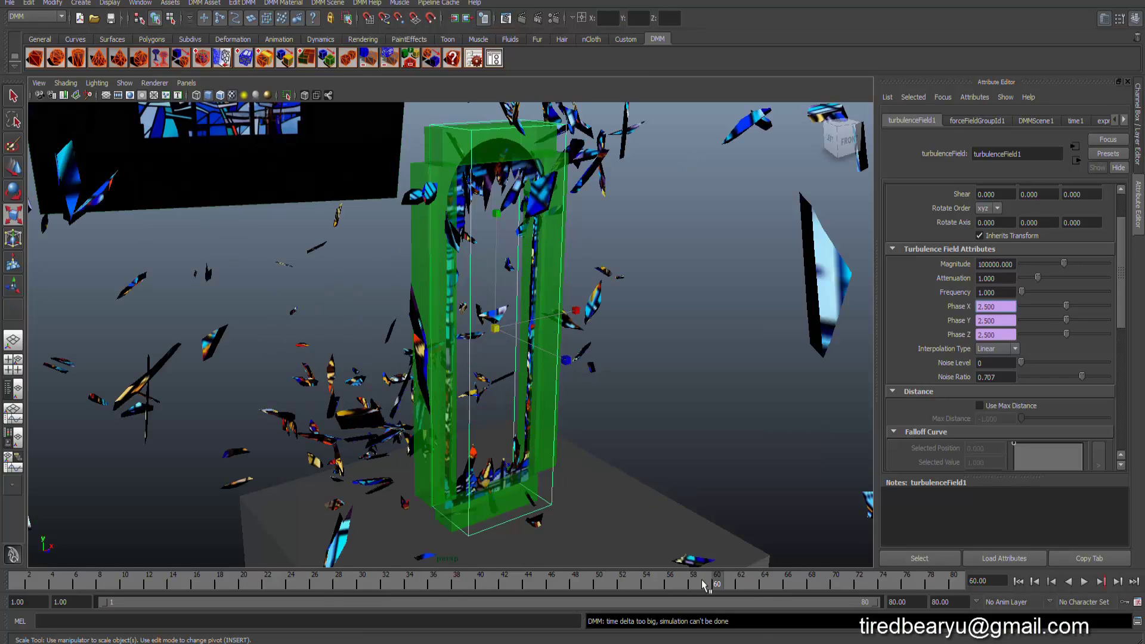
# Step: Confirm Phase X, Y and Z read 2 at frame 48 in the Channel Box
pyautogui.click(290, 585)
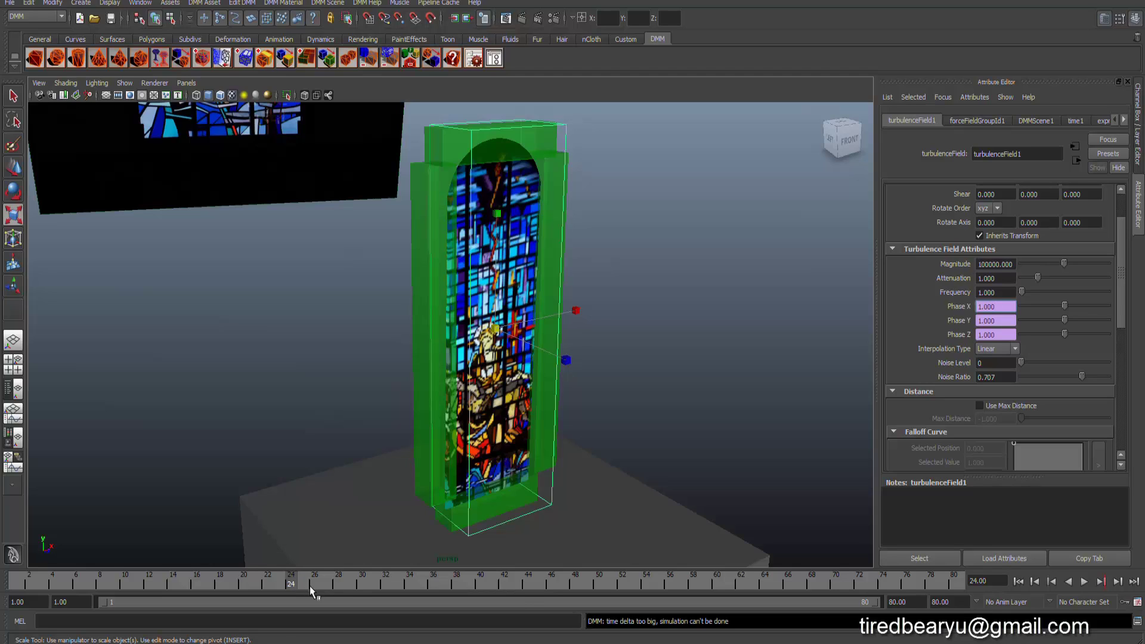
pyautogui.click(571, 579)
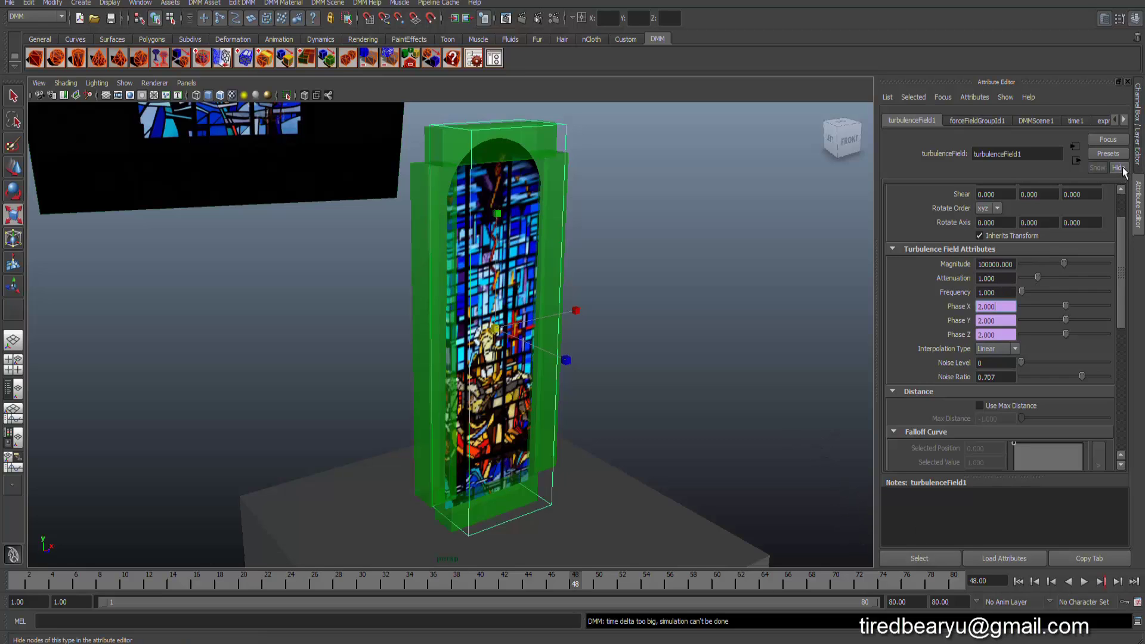
pyautogui.click(1139, 154)
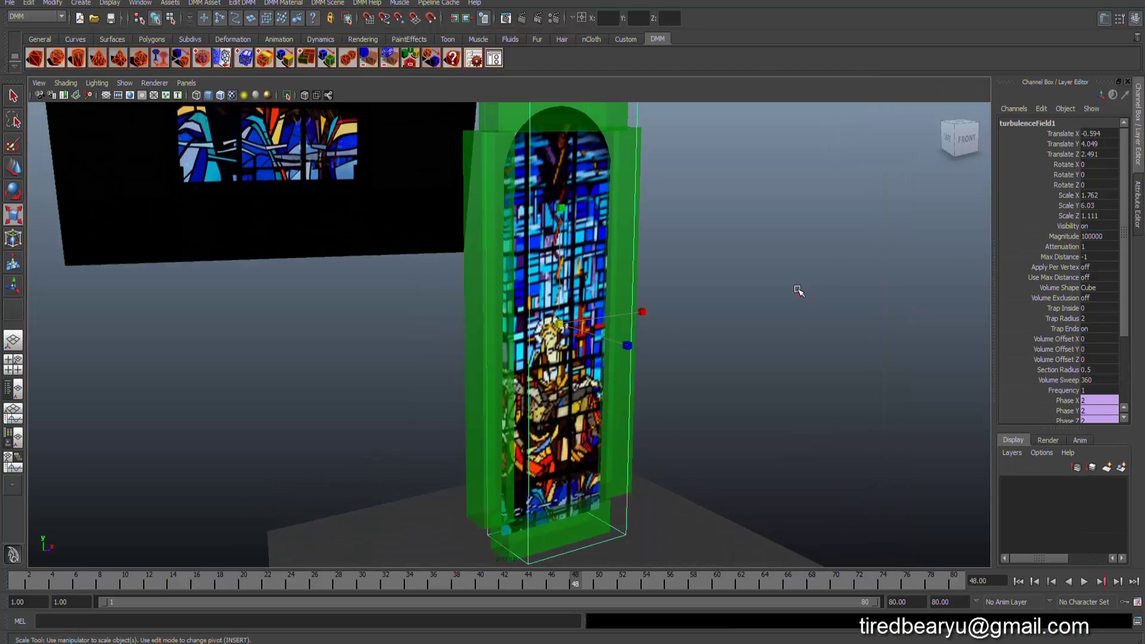
# Step: Rewind and replay the shatter at Magnitude 100000
pyautogui.keyDown('alt'); pyautogui.moveTo(800, 287); pyautogui.dragTo(777, 280); pyautogui.keyUp('alt')
pyautogui.click(1018, 582)
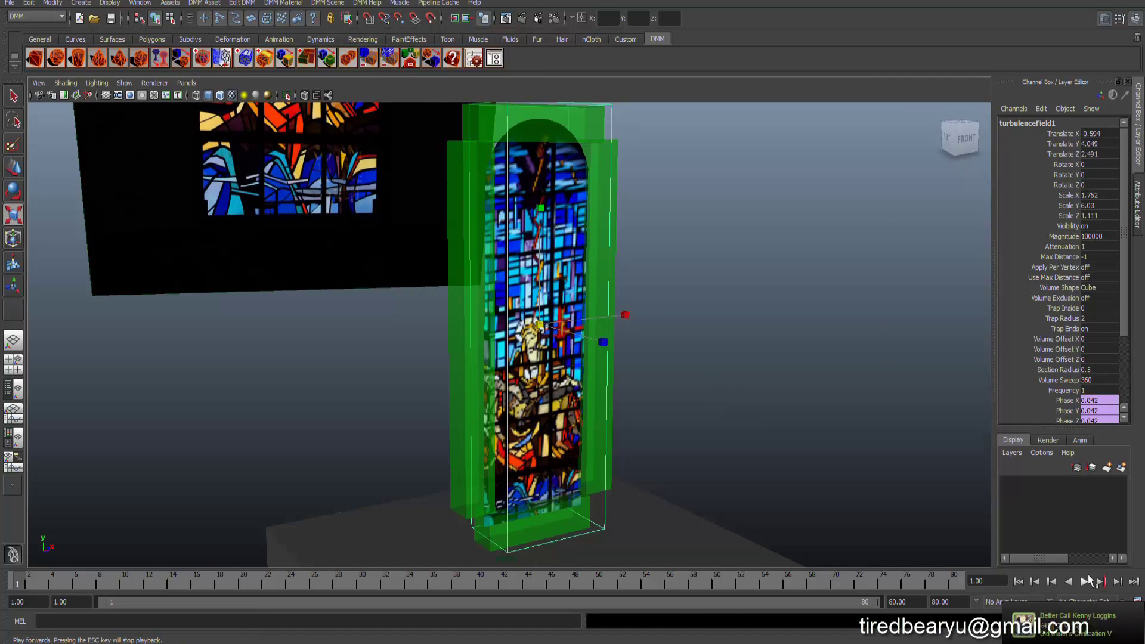
pyautogui.click(1085, 581)
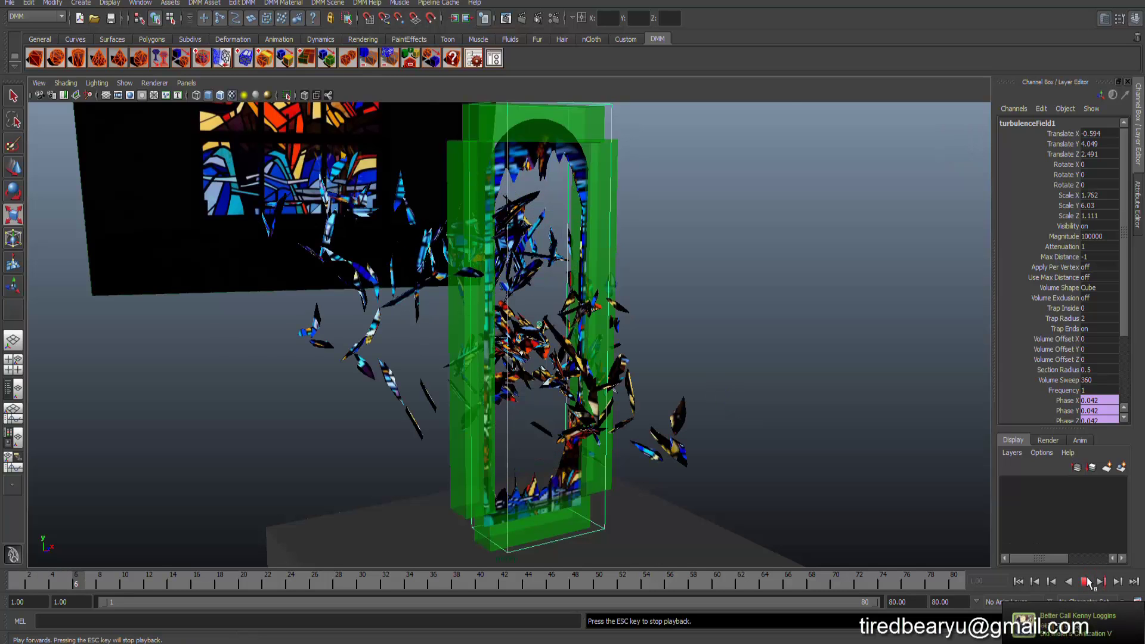
pyautogui.click(1084, 582)
pyautogui.keyDown('alt'); pyautogui.moveTo(650, 398); pyautogui.dragTo(647, 384); pyautogui.keyUp('alt')
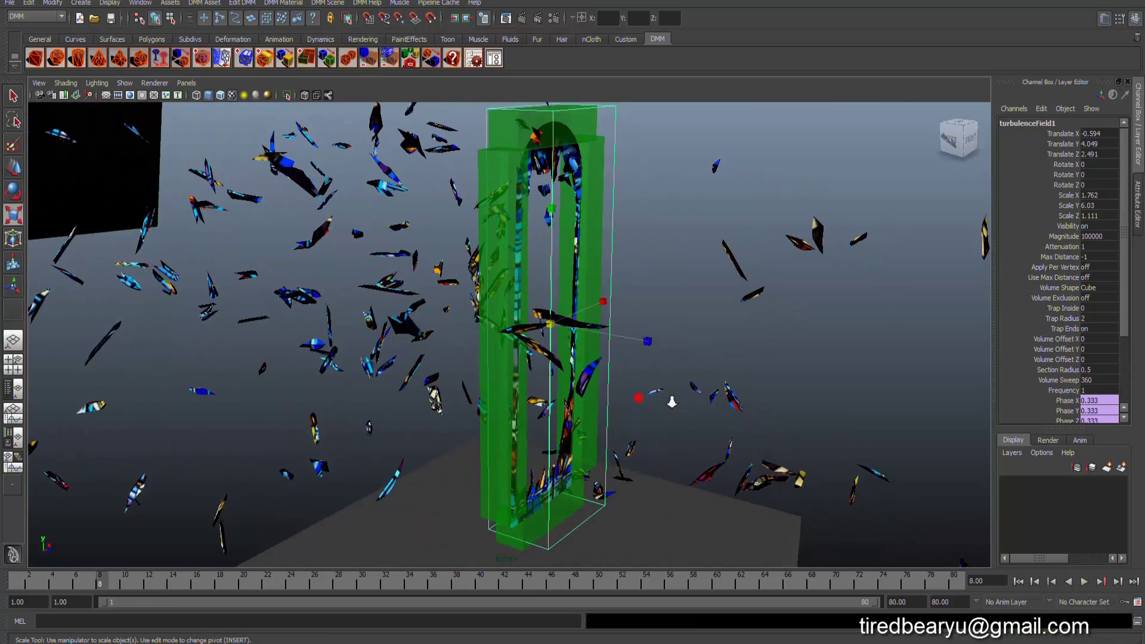
# Step: Lower the turbulence Magnitude to 10000 and replay from frame 1
pyautogui.click(1099, 237)
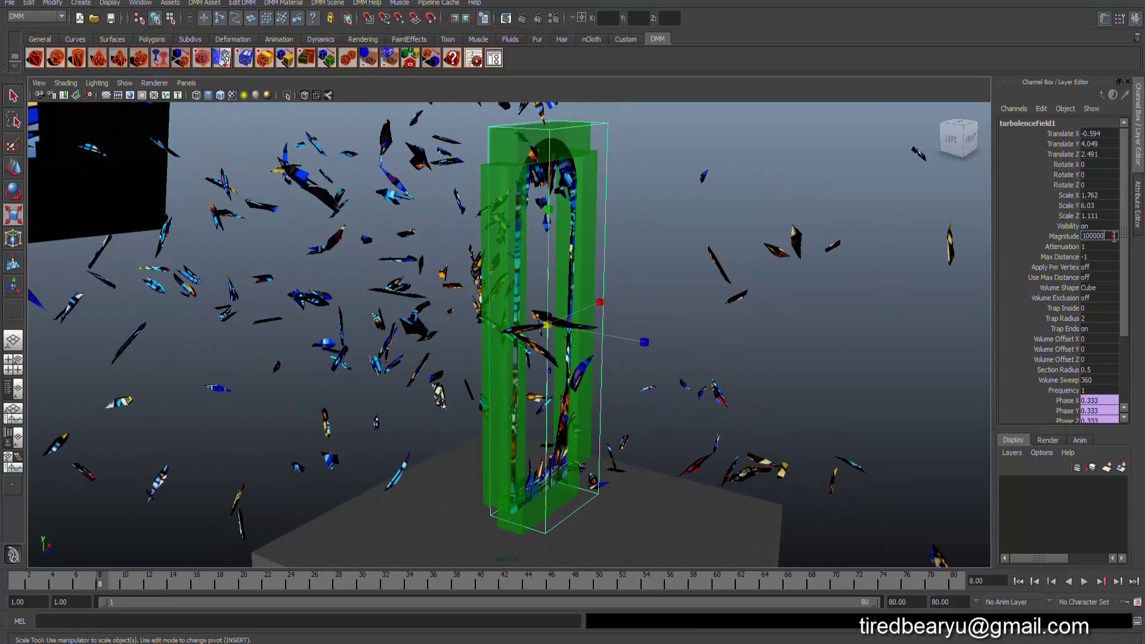
pyautogui.press('BackSpace')
pyautogui.press('Return')
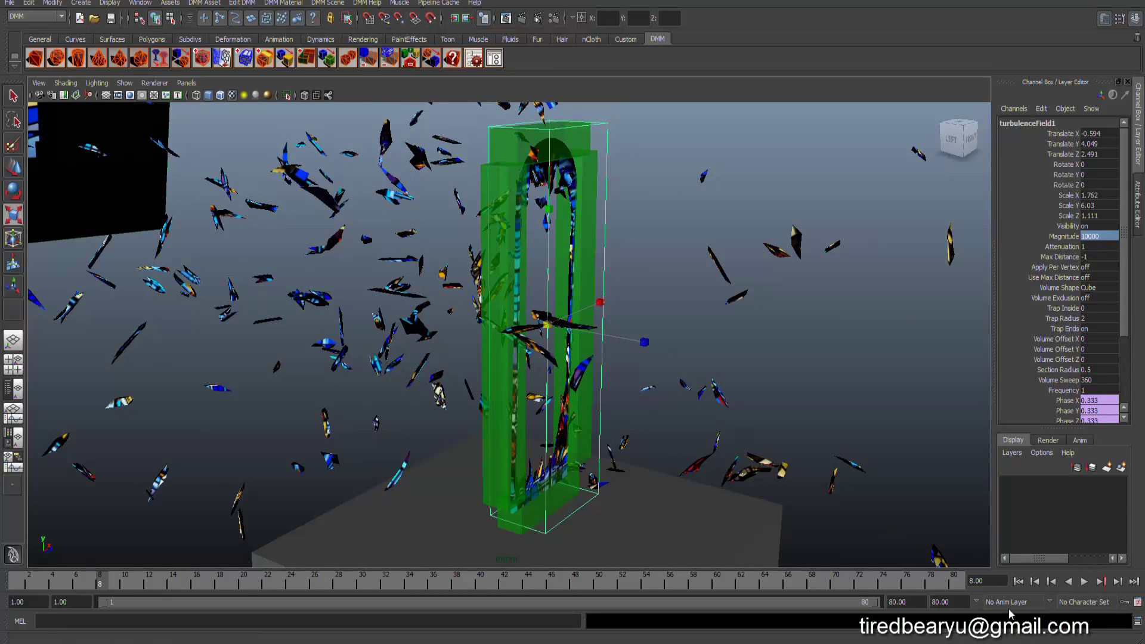
pyautogui.click(1016, 583)
pyautogui.click(1081, 582)
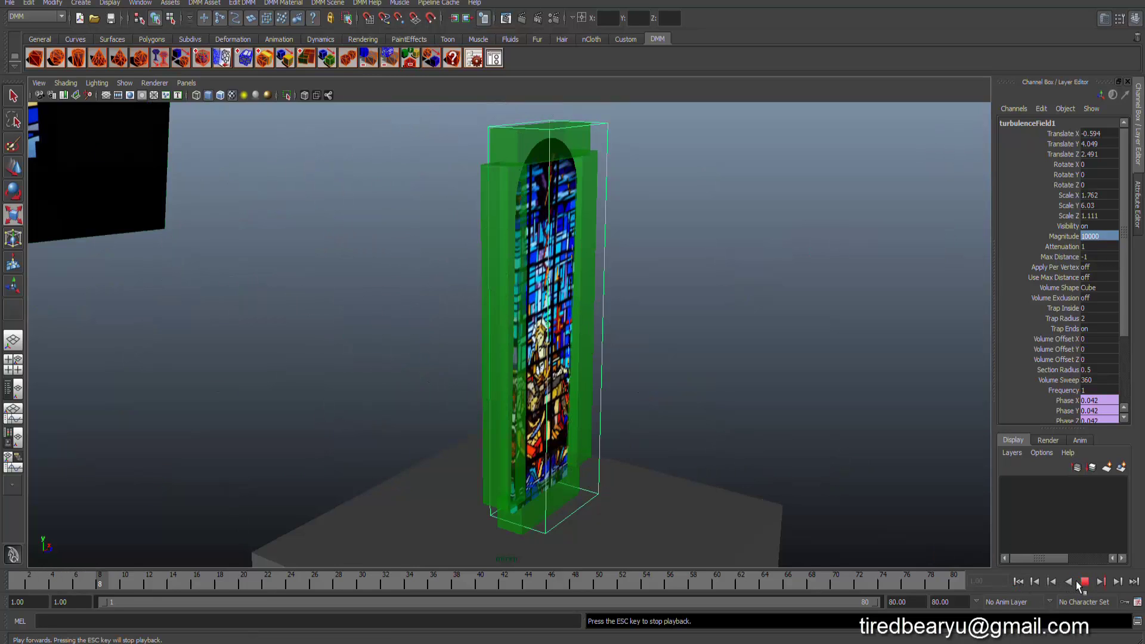
pyautogui.click(1078, 582)
# Step: Set Magnitude to 30000 and replay the shatter up to frame 18
pyautogui.press('r')
pyautogui.keyDown('alt'); pyautogui.moveTo(773, 355); pyautogui.dragTo(946, 301); pyautogui.keyUp('alt')
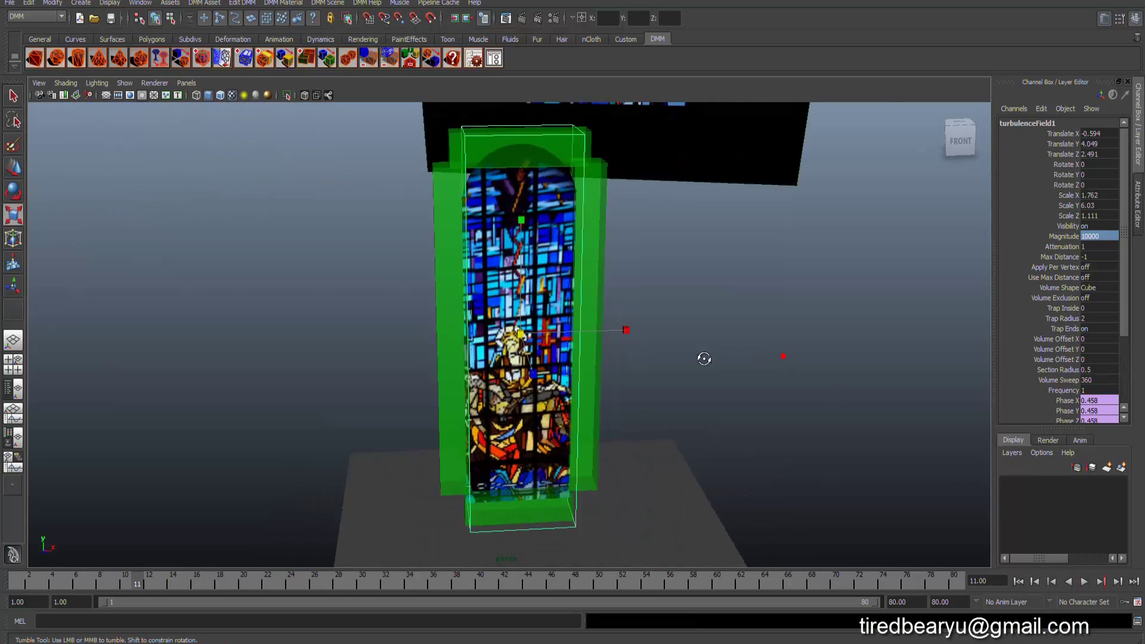
pyautogui.click(1084, 236)
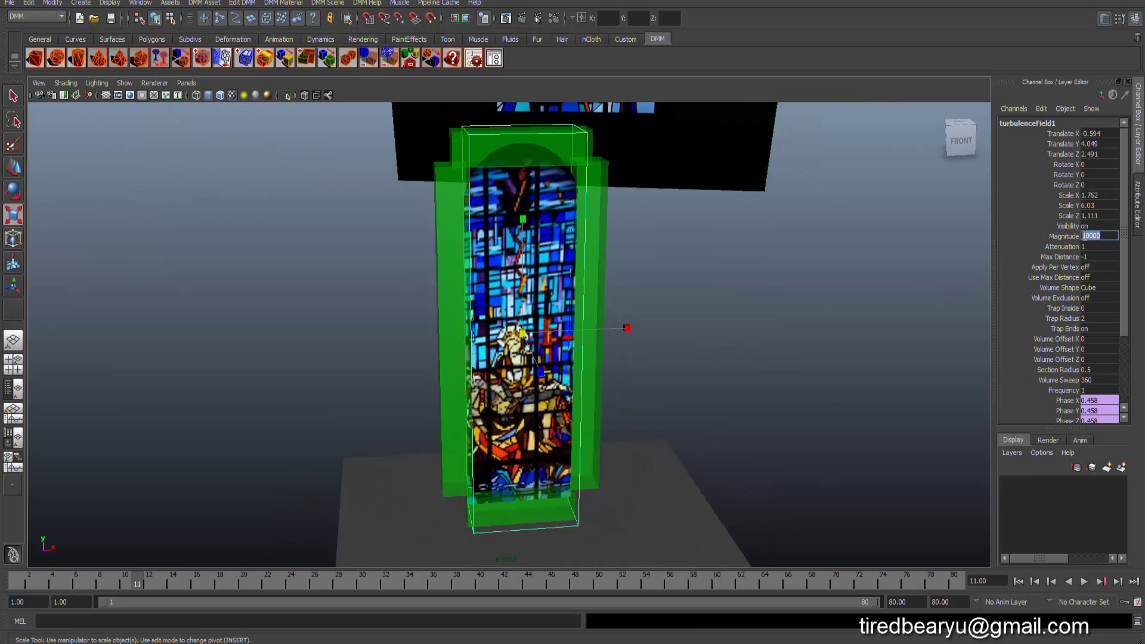
pyautogui.write('3')
pyautogui.keyDown('alt'); pyautogui.moveTo(612, 381); pyautogui.dragTo(591, 383); pyautogui.keyUp('alt')
pyautogui.click(1083, 581)
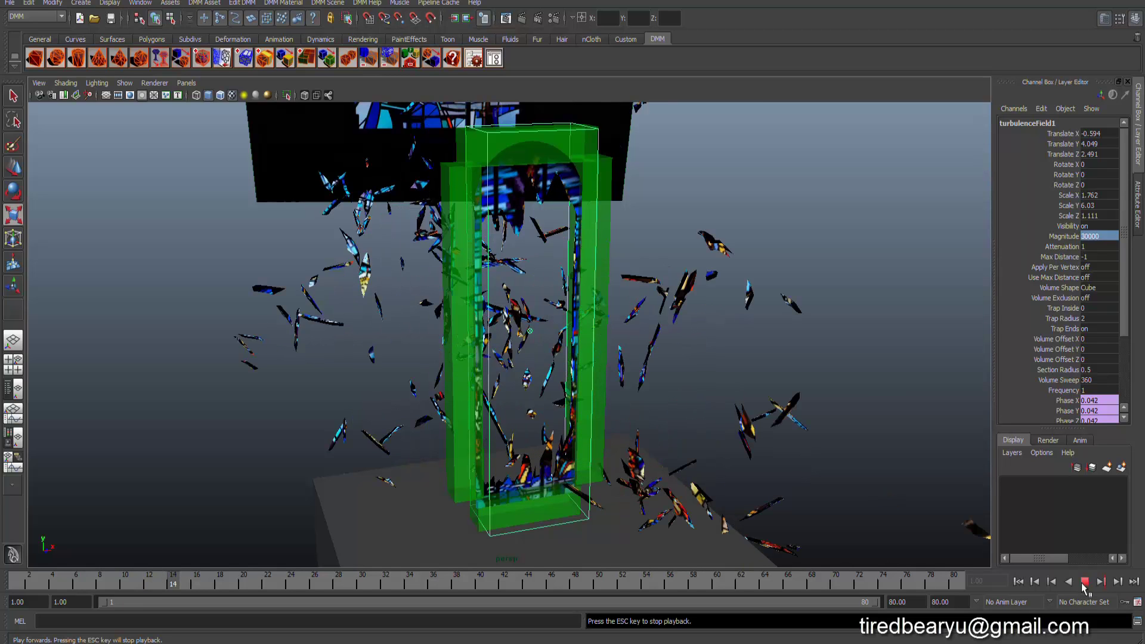
pyautogui.click(1082, 582)
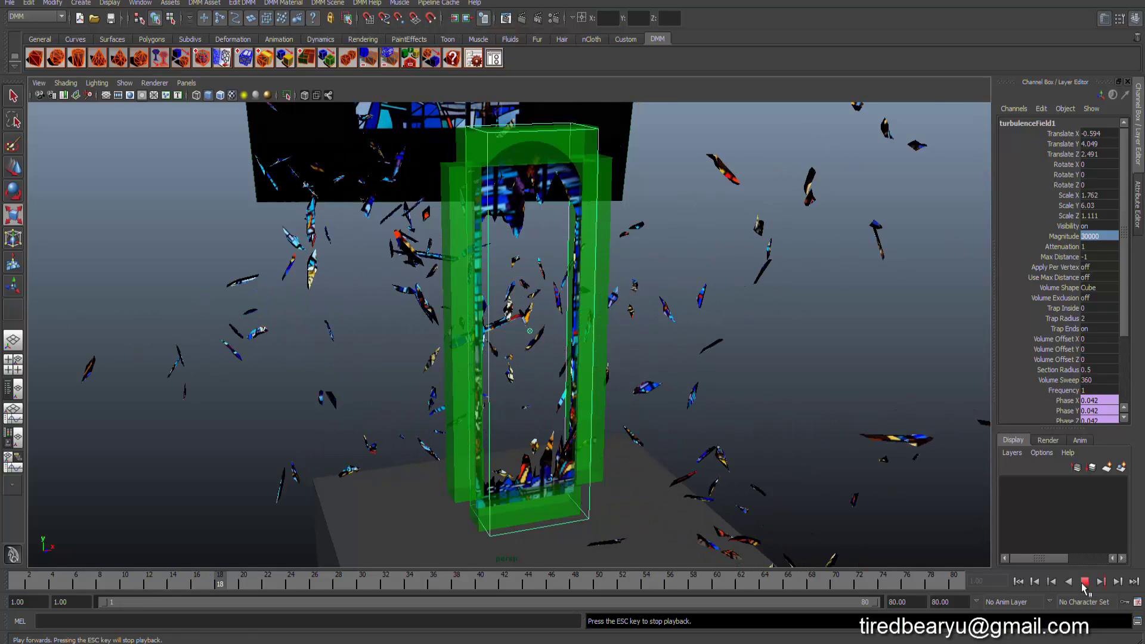
pyautogui.keyDown('alt'); pyautogui.moveTo(596, 251); pyautogui.dragTo(708, 256); pyautogui.keyUp('alt')
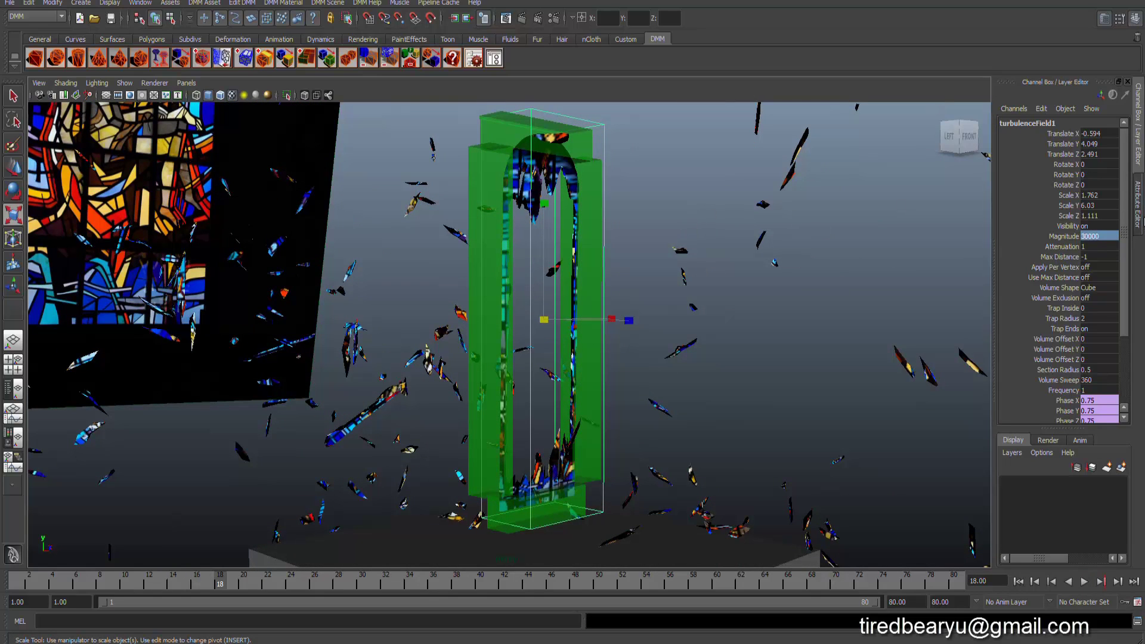
pyautogui.click(1140, 219)
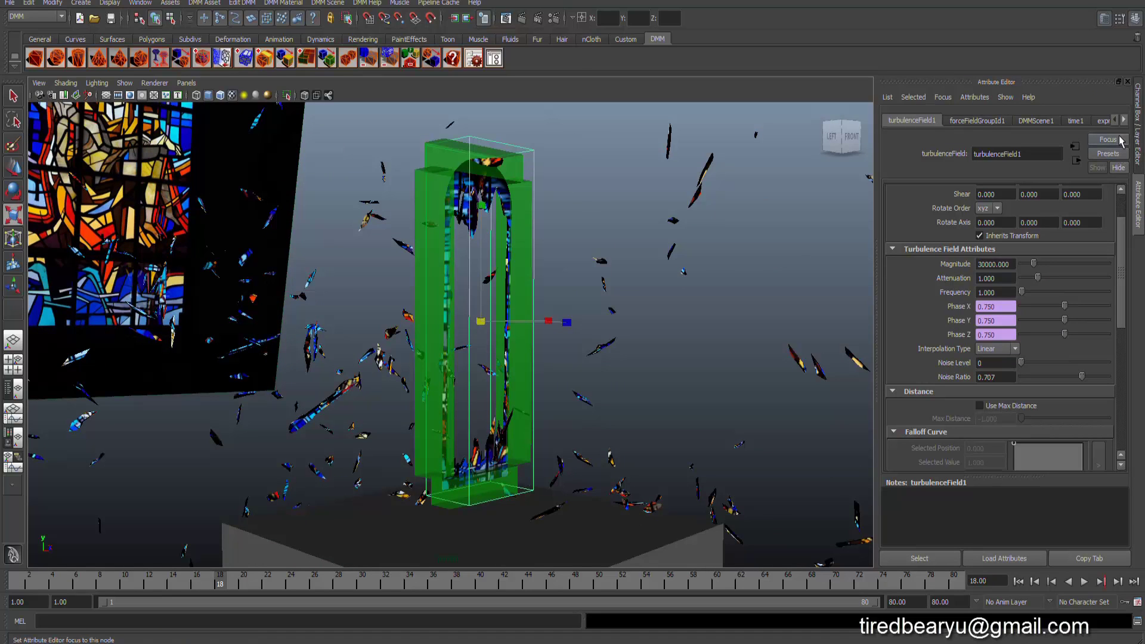
# Step: Show DMMScene1's attributes and select the scene node via the DMM Asset Manager
pyautogui.click(1124, 121)
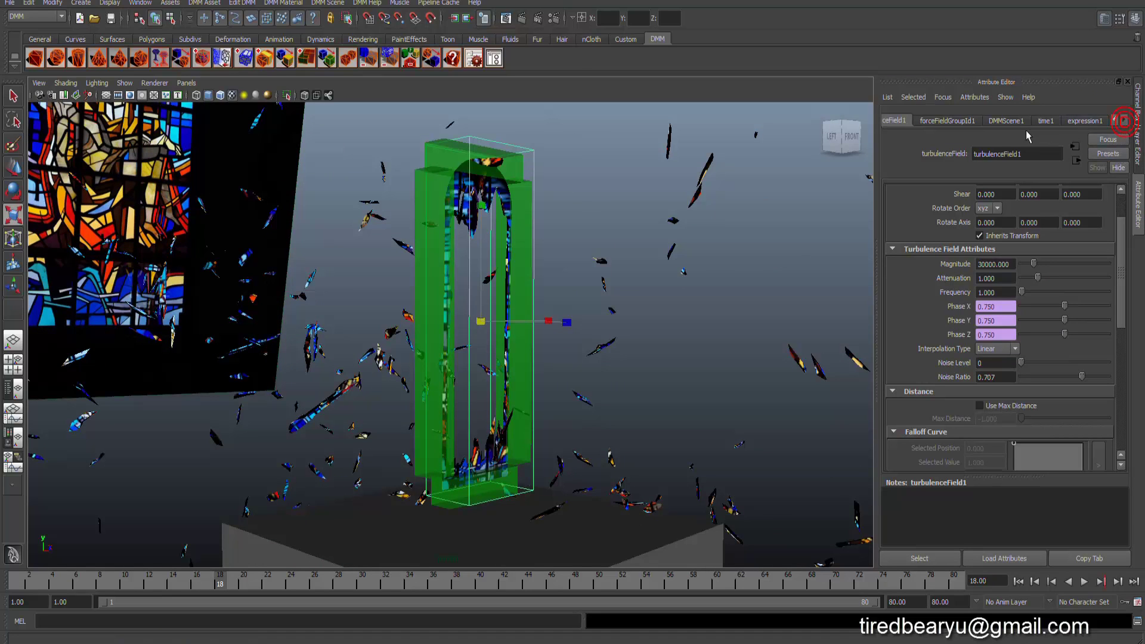
pyautogui.click(1009, 121)
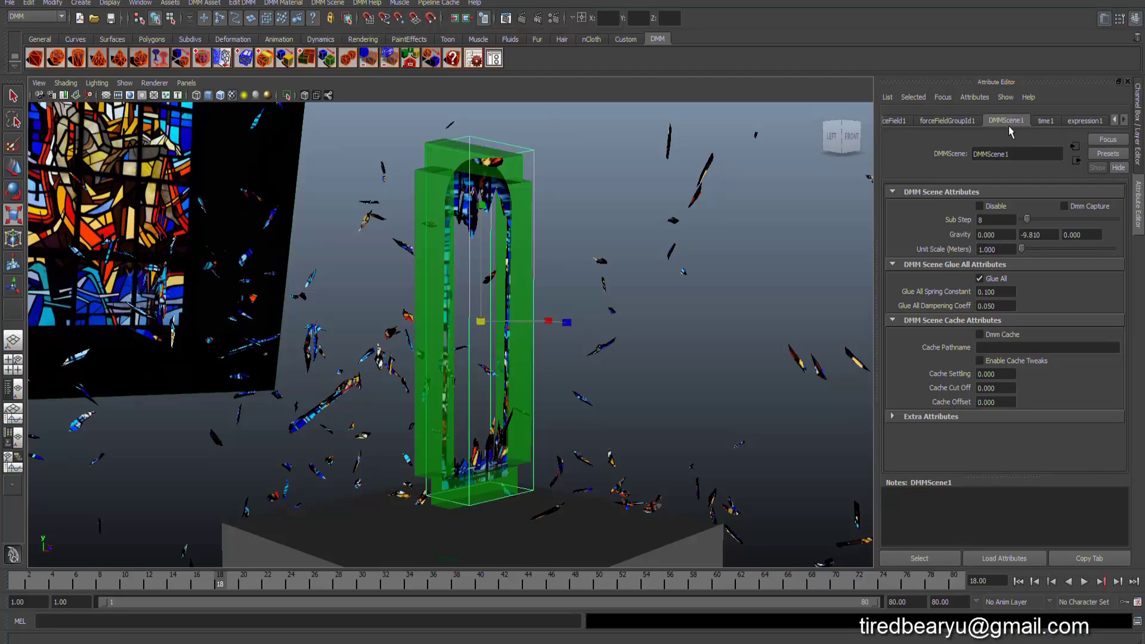
pyautogui.moveTo(592, 193)
pyautogui.mouseDown()
pyautogui.moveTo(704, 244)
pyautogui.moveTo(702, 262)
pyautogui.mouseUp()
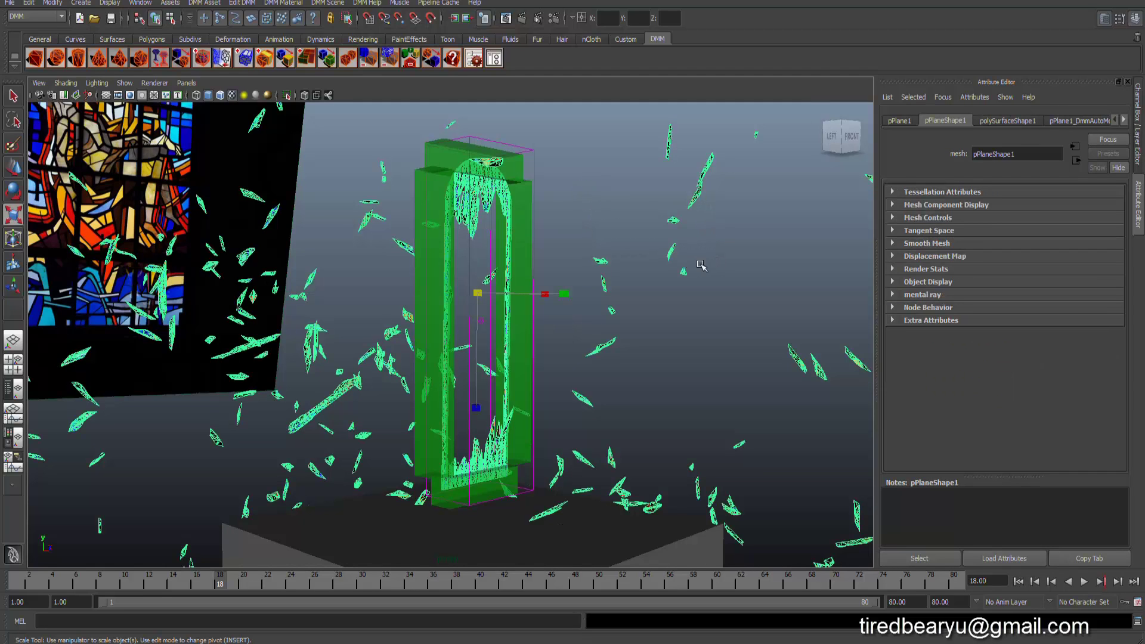
pyautogui.click(494, 59)
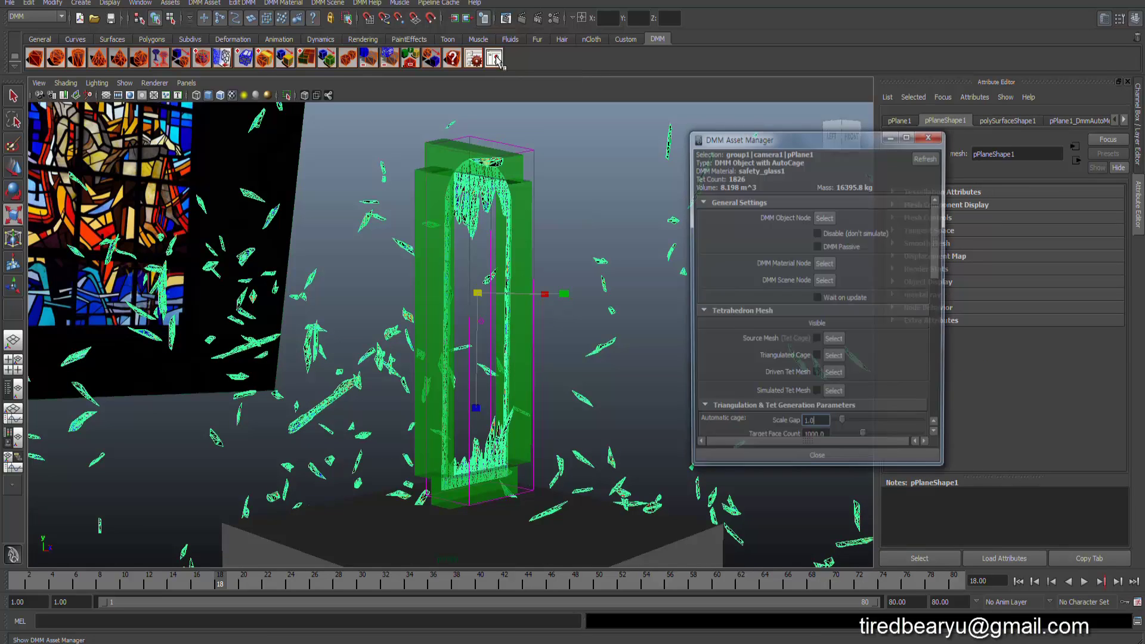
pyautogui.click(826, 280)
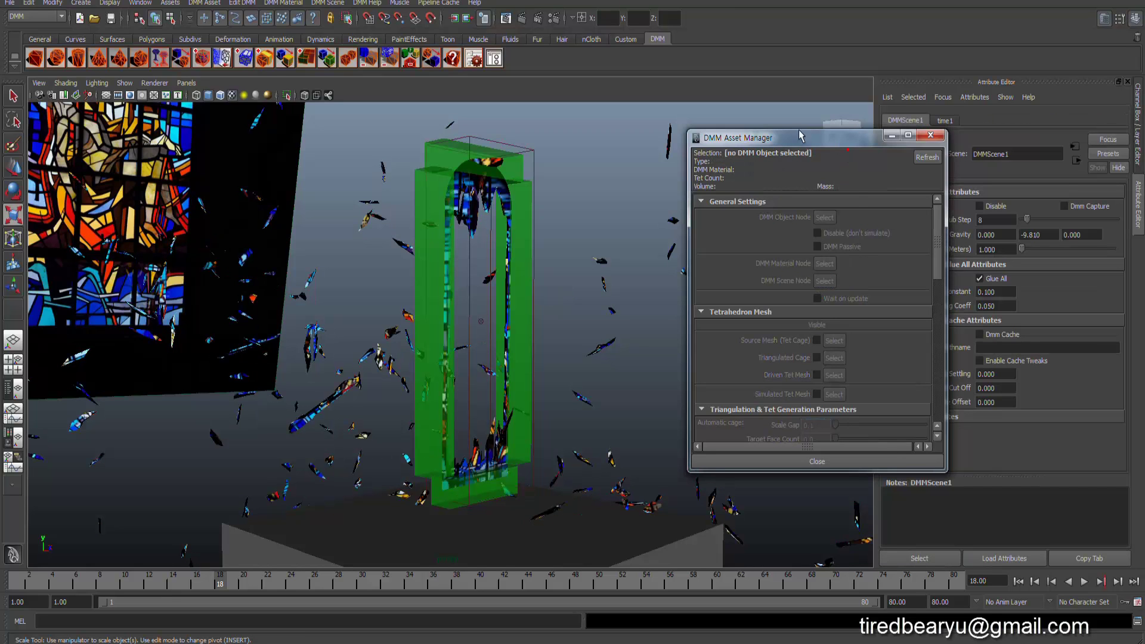
# Step: Enter -30 for DMMScene1's Gravity Y, replacing -9.810
pyautogui.moveTo(802, 142); pyautogui.dragTo(716, 94)
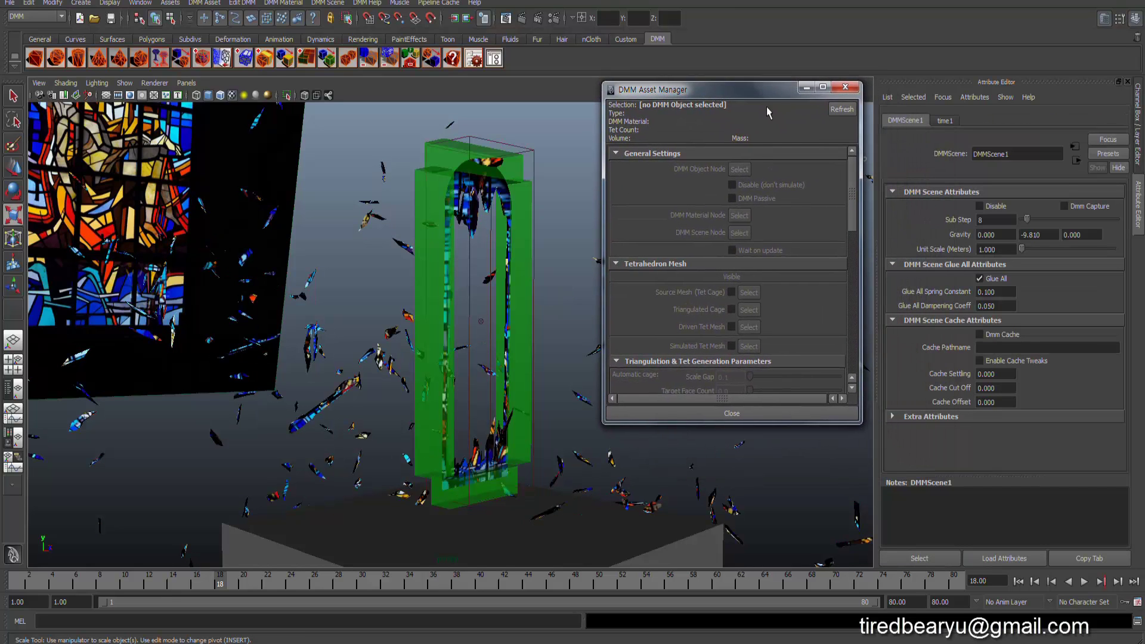
pyautogui.click(1055, 235)
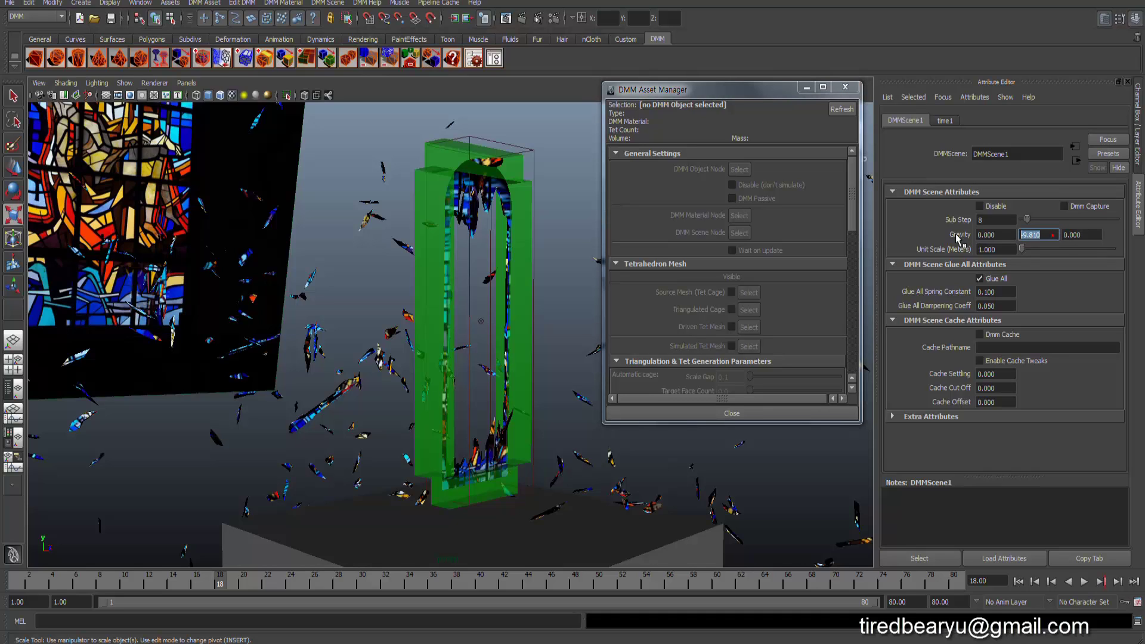
pyautogui.write('-')
# Step: Close the DMM Asset Manager and replay from frame 1 to see shards scatter under Gravity -30
pyautogui.click(845, 87)
pyautogui.click(1018, 581)
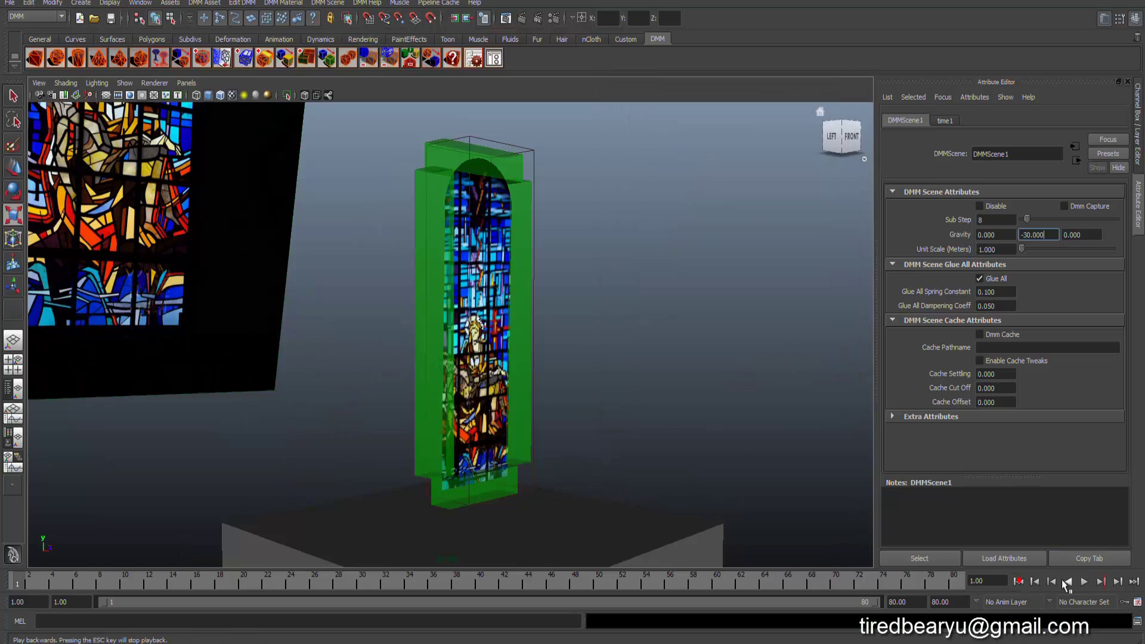
pyautogui.click(1085, 581)
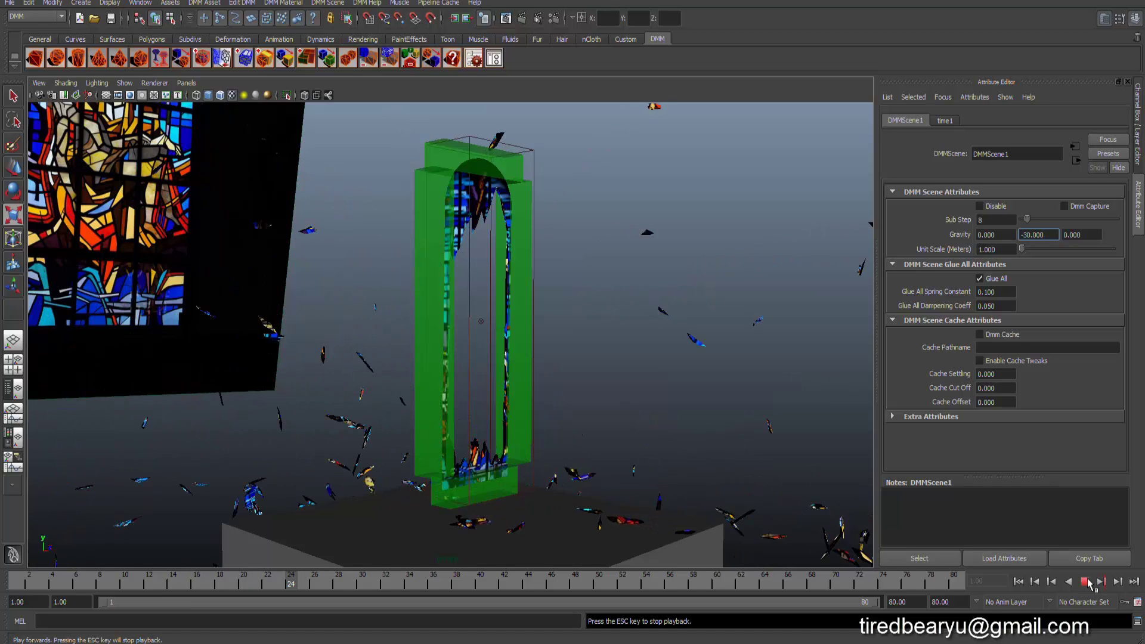
pyautogui.press('Escape')
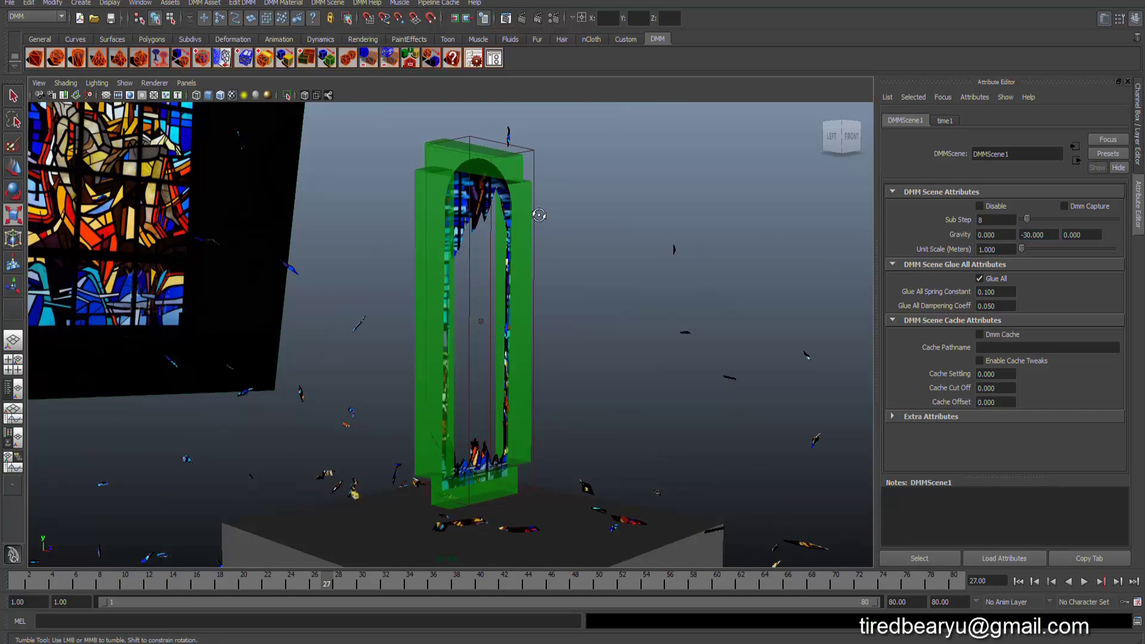
pyautogui.moveTo(566, 218)
pyautogui.keyDown('alt'); pyautogui.mouseDown()
pyautogui.moveTo(459, 208)
pyautogui.moveTo(477, 205)
pyautogui.mouseUp(); pyautogui.keyUp('alt')
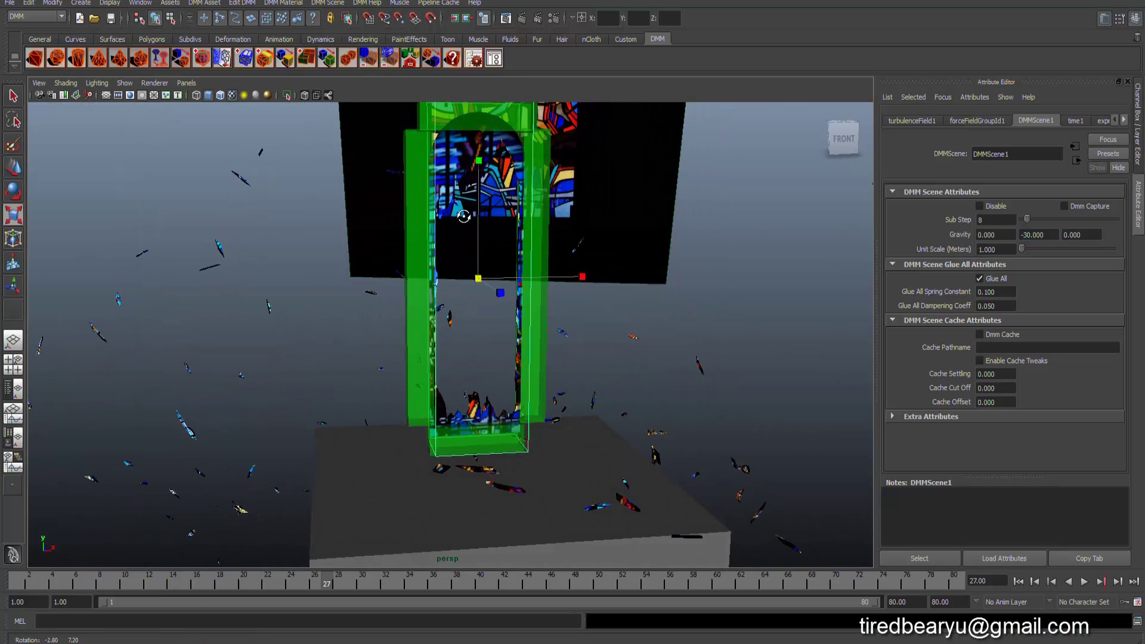
# Step: Rewind to frame 1, show the Channel Box and switch the viewport to wireframe
pyautogui.press('r')
pyautogui.click(18, 581)
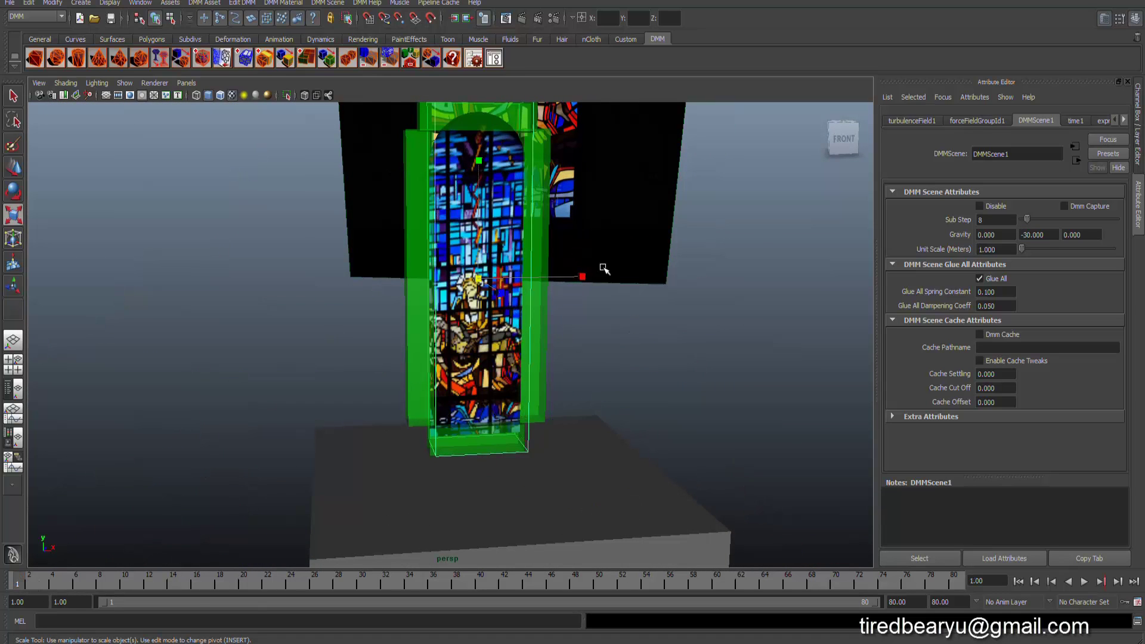
pyautogui.keyDown('alt'); pyautogui.moveTo(607, 269); pyautogui.dragTo(683, 273); pyautogui.keyUp('alt')
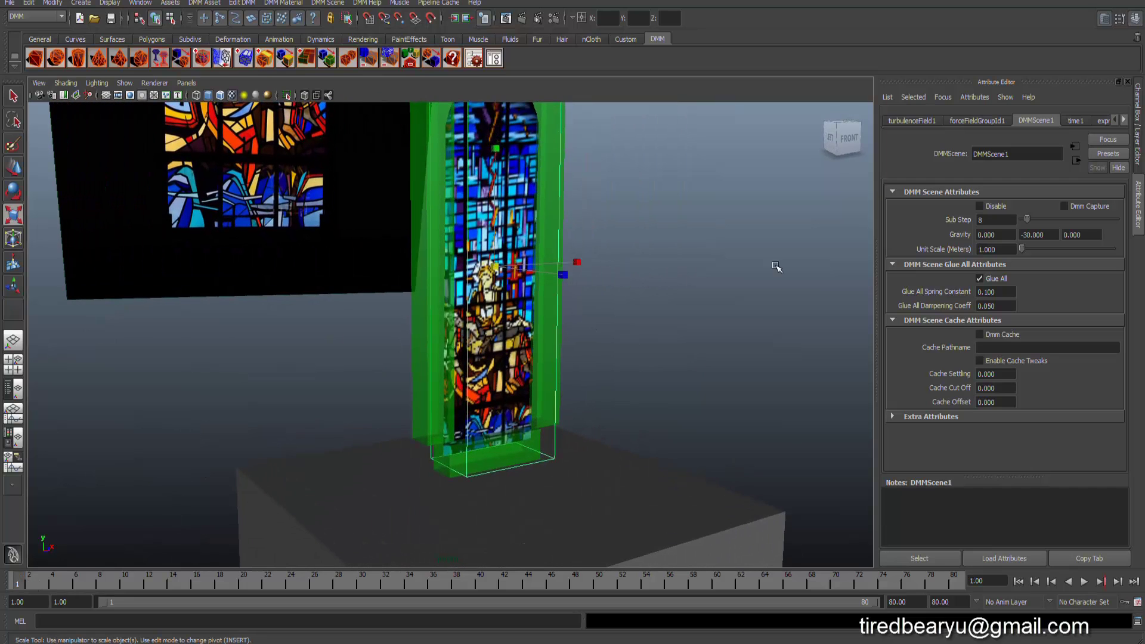
pyautogui.click(1139, 156)
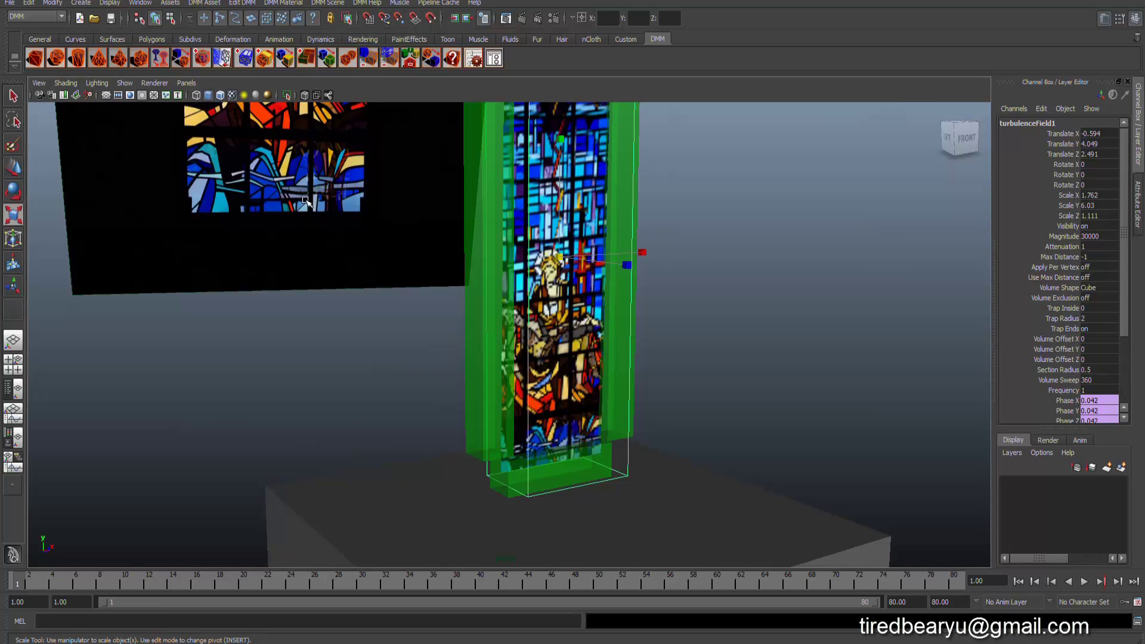
pyautogui.keyDown('alt'); pyautogui.moveTo(549, 237); pyautogui.dragTo(566, 272); pyautogui.keyUp('alt')
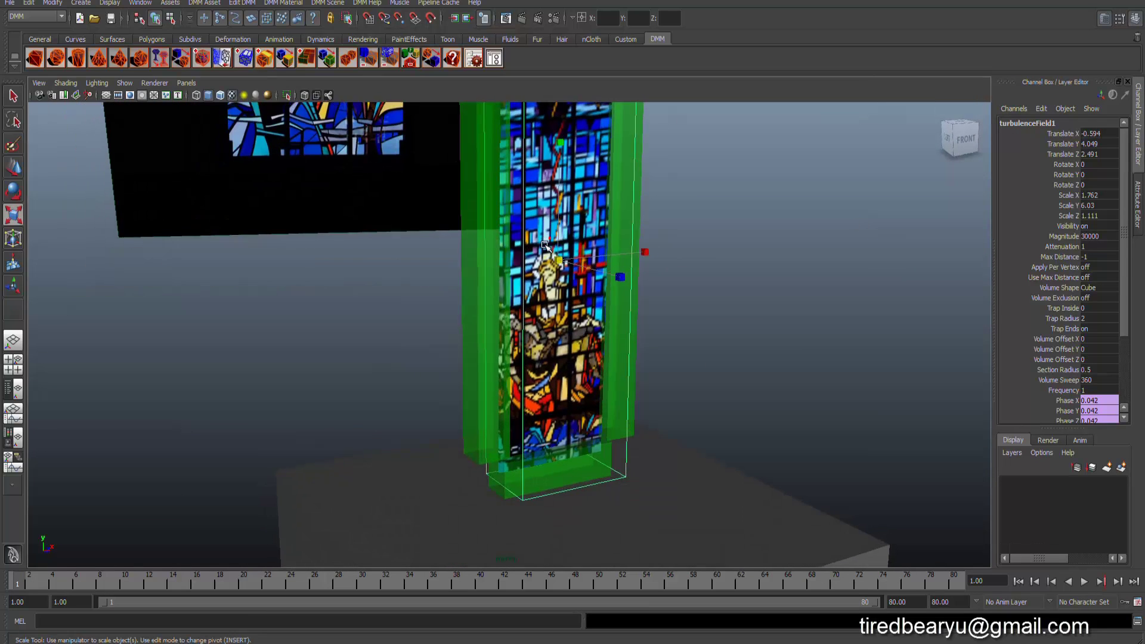
pyautogui.press('4')
pyautogui.moveTo(549, 201); pyautogui.dragTo(585, 334)
pyautogui.click(669, 395)
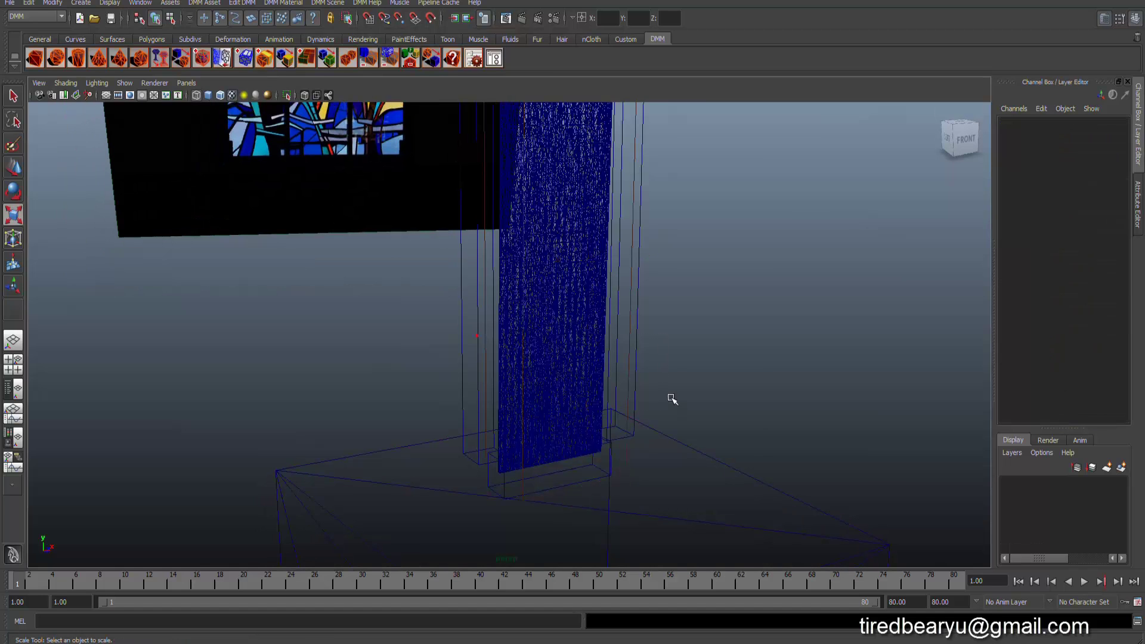
pyautogui.keyDown('alt'); pyautogui.moveTo(668, 346); pyautogui.dragTo(552, 274); pyautogui.keyUp('alt')
pyautogui.click(555, 280)
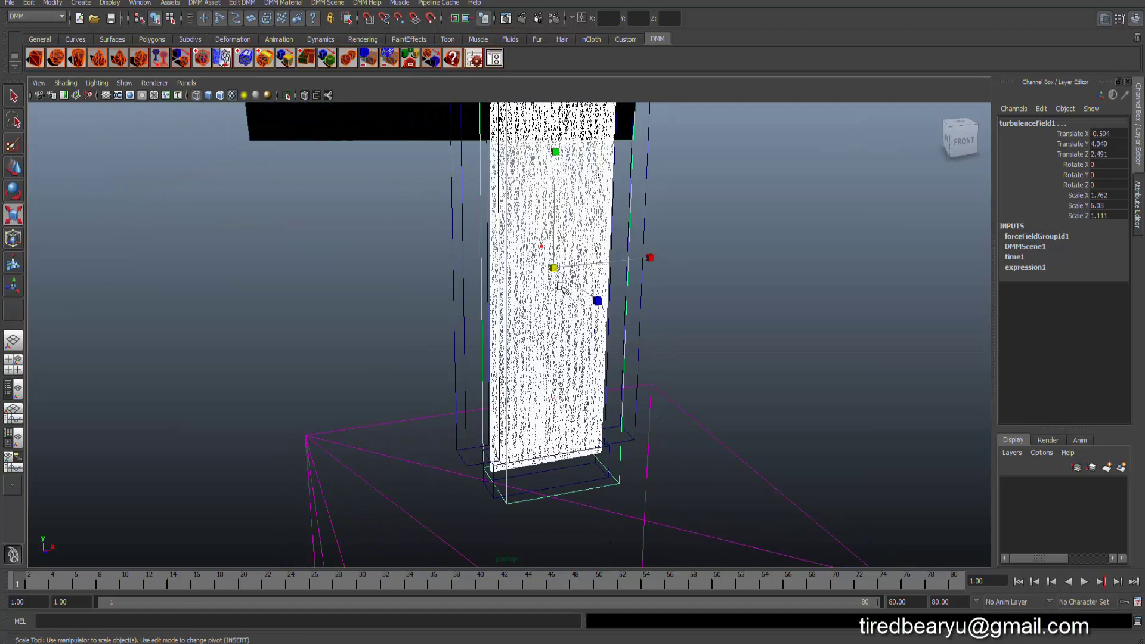
pyautogui.click(547, 389)
pyautogui.moveTo(548, 389)
pyautogui.keyDown('alt'); pyautogui.mouseDown()
pyautogui.moveTo(560, 357)
pyautogui.moveTo(424, 269)
pyautogui.mouseUp(); pyautogui.keyUp('alt')
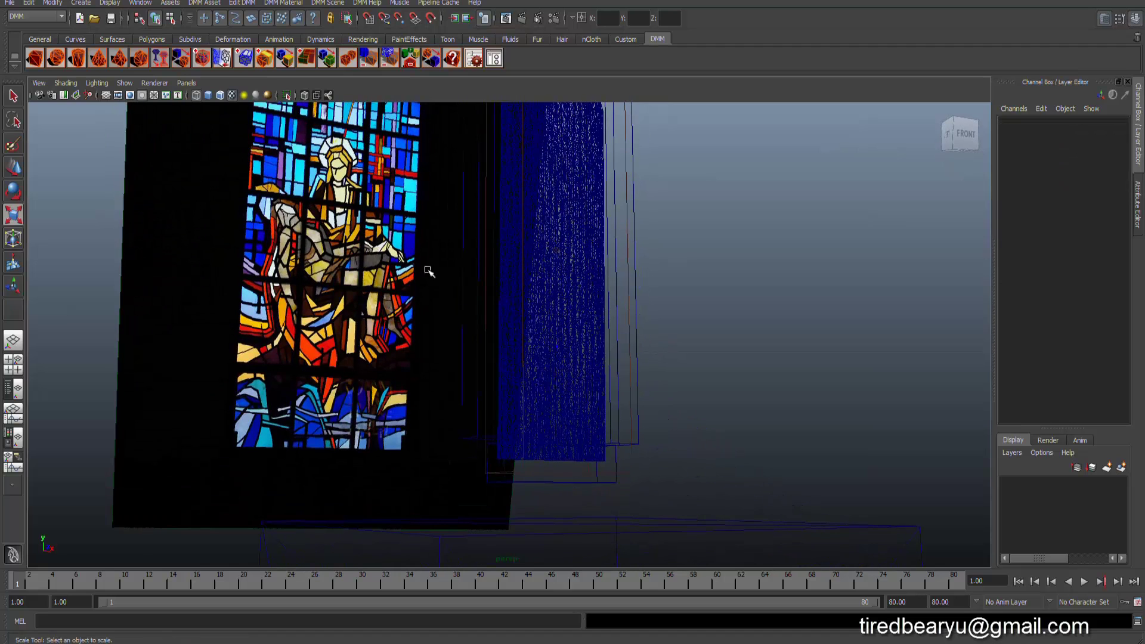
# Step: Select turbulenceField1 in the Outliner so its channels appear in the Channel Box
pyautogui.click(140, 3)
pyautogui.click(176, 95)
pyautogui.click(157, 304)
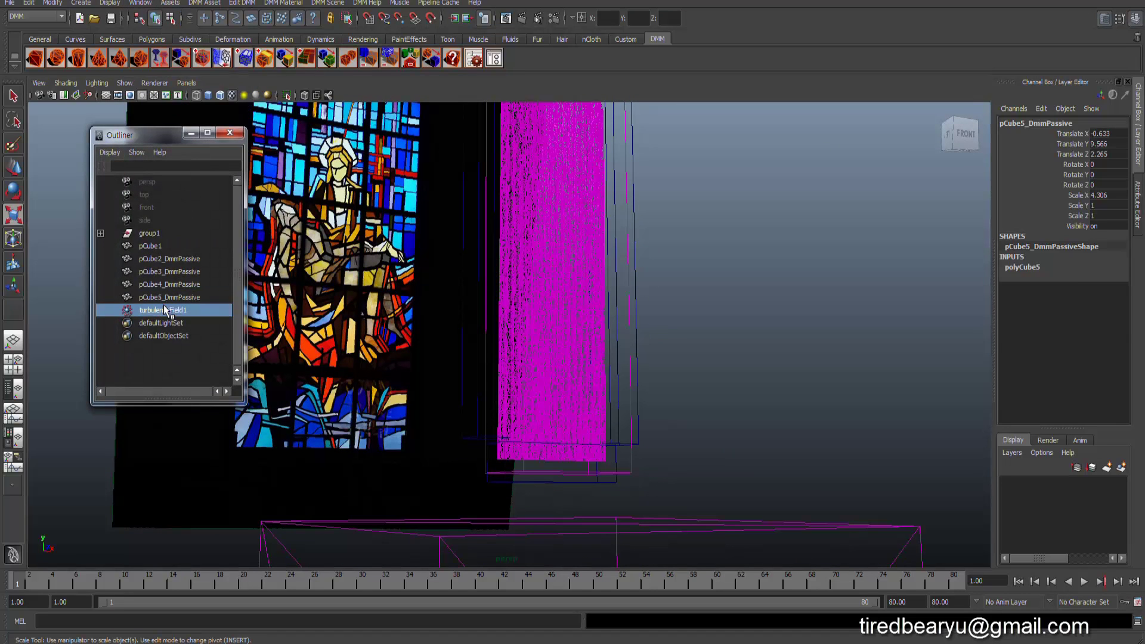
pyautogui.press('r')
pyautogui.click(230, 133)
pyautogui.moveTo(804, 190)
pyautogui.keyDown('alt'); pyautogui.mouseDown()
pyautogui.moveTo(761, 191)
pyautogui.moveTo(753, 258)
pyautogui.mouseUp(); pyautogui.keyUp('alt')
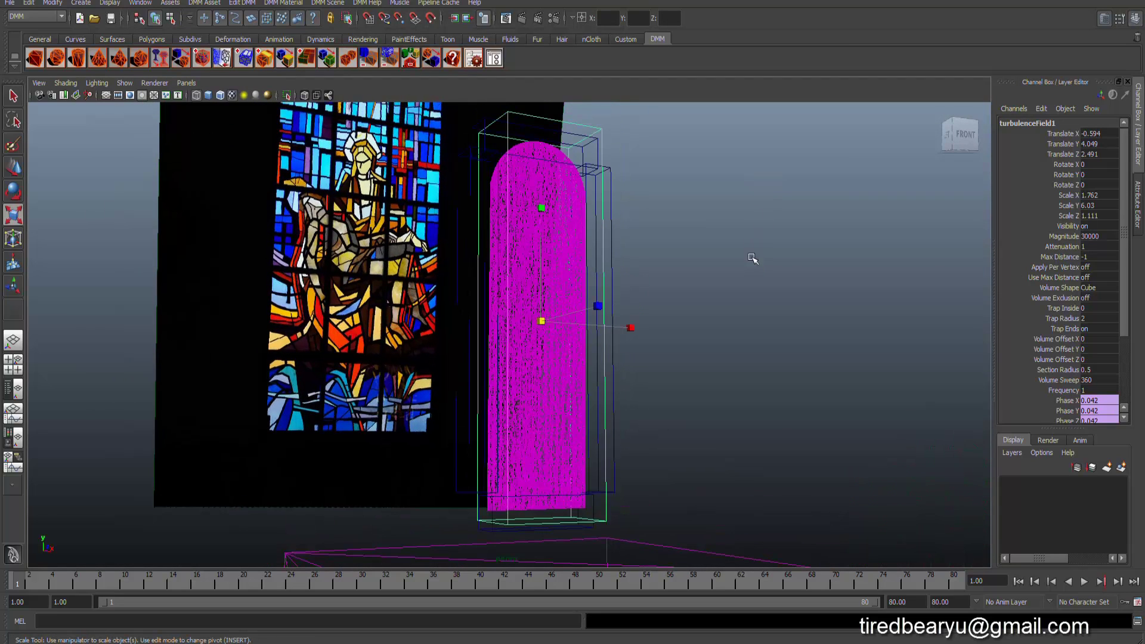
# Step: Key turbulenceField1 Magnitude at 0 on frames 1 and 8
pyautogui.doubleClick(1086, 236)
pyautogui.write('0')
pyautogui.rightClick(1064, 237)
pyautogui.click(1069, 256)
pyautogui.click(120, 578)
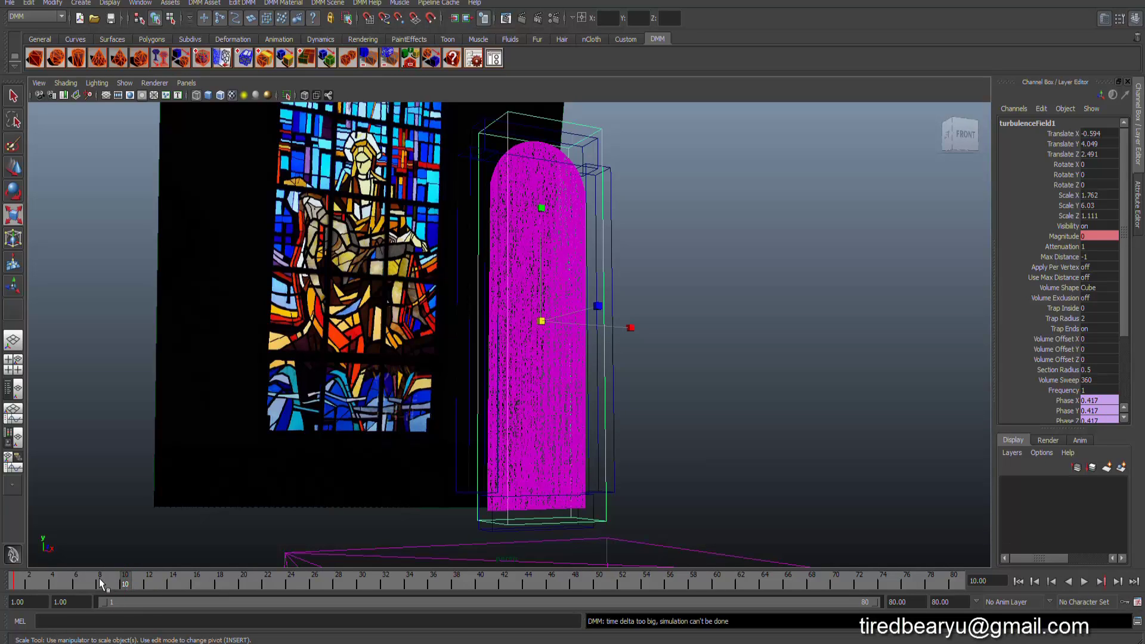
pyautogui.click(100, 580)
pyautogui.click(1063, 236)
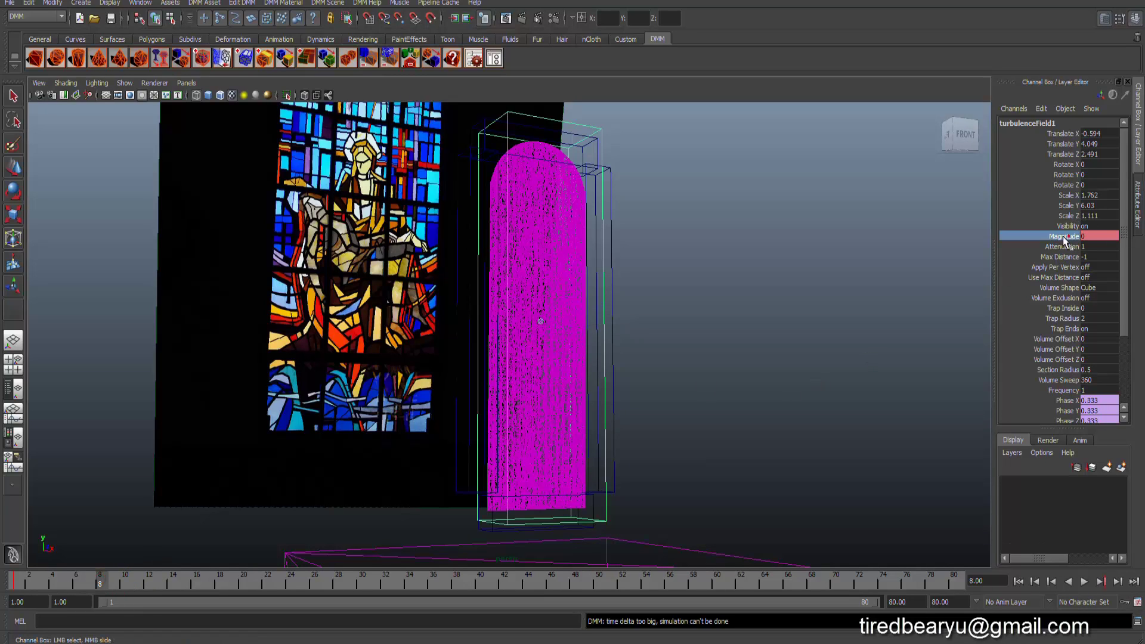
pyautogui.rightClick(1063, 236)
pyautogui.click(1071, 261)
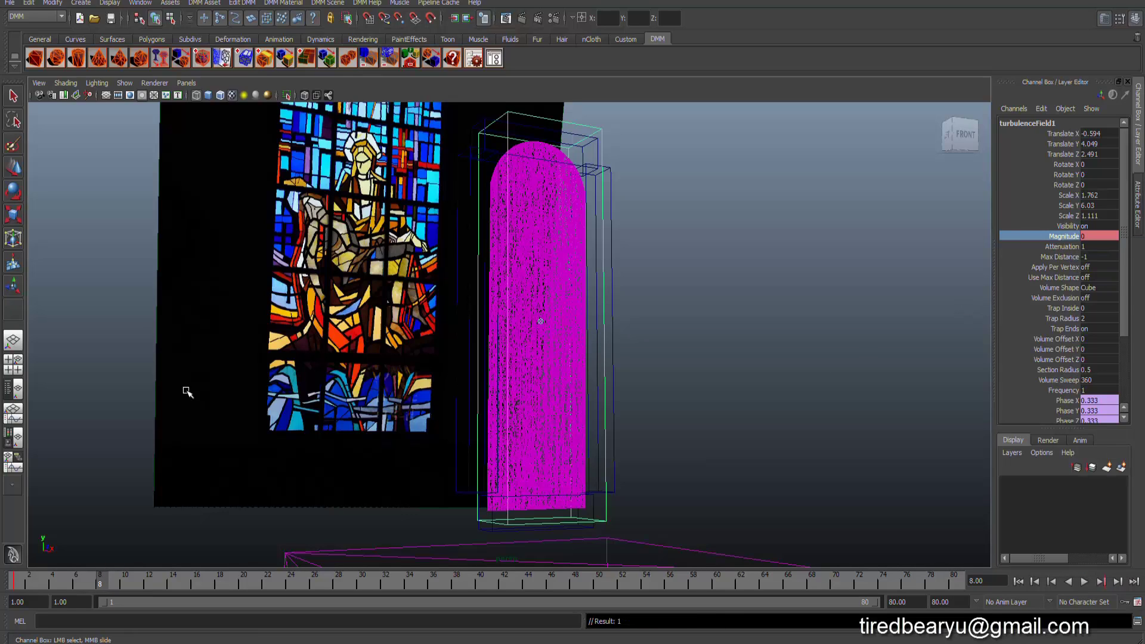
# Step: Key the Magnitude at 20000 on frame 10
pyautogui.click(126, 581)
pyautogui.doubleClick(1085, 237)
pyautogui.write('2000')
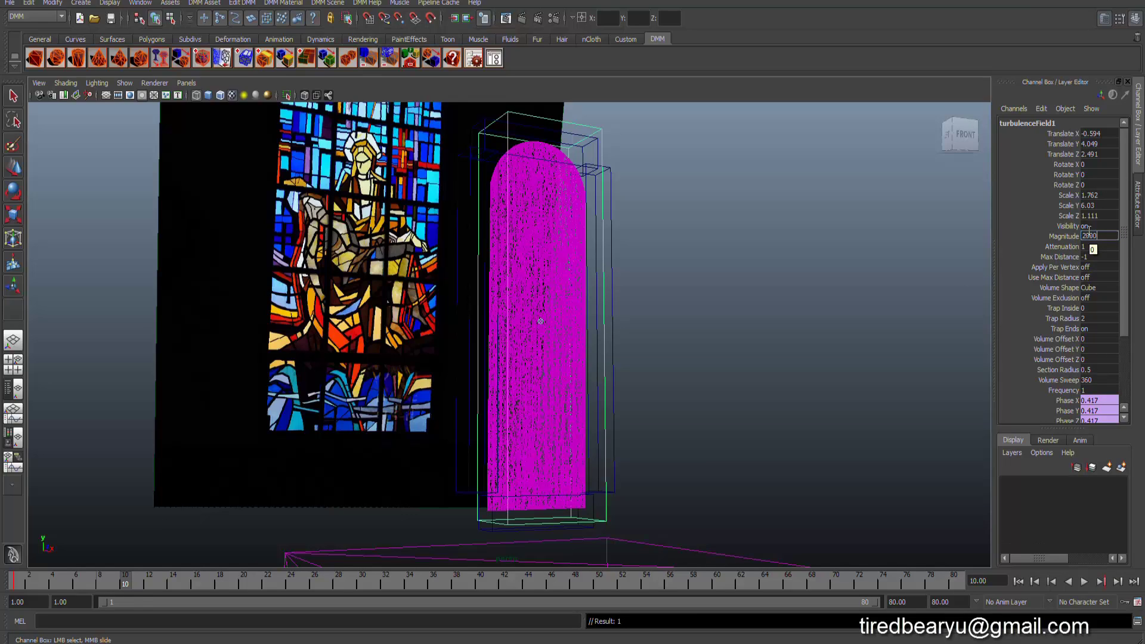
pyautogui.press('Return')
pyautogui.click(1065, 236)
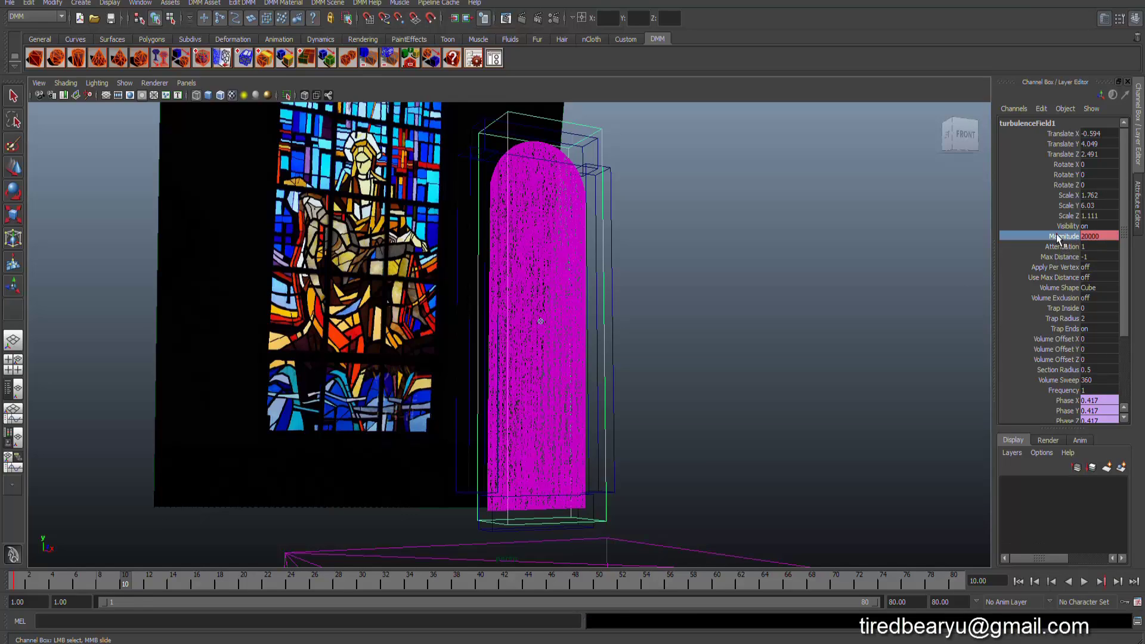
pyautogui.rightClick(1062, 236)
pyautogui.click(1068, 257)
# Step: Key the Magnitude at 0 on frame 13
pyautogui.click(165, 577)
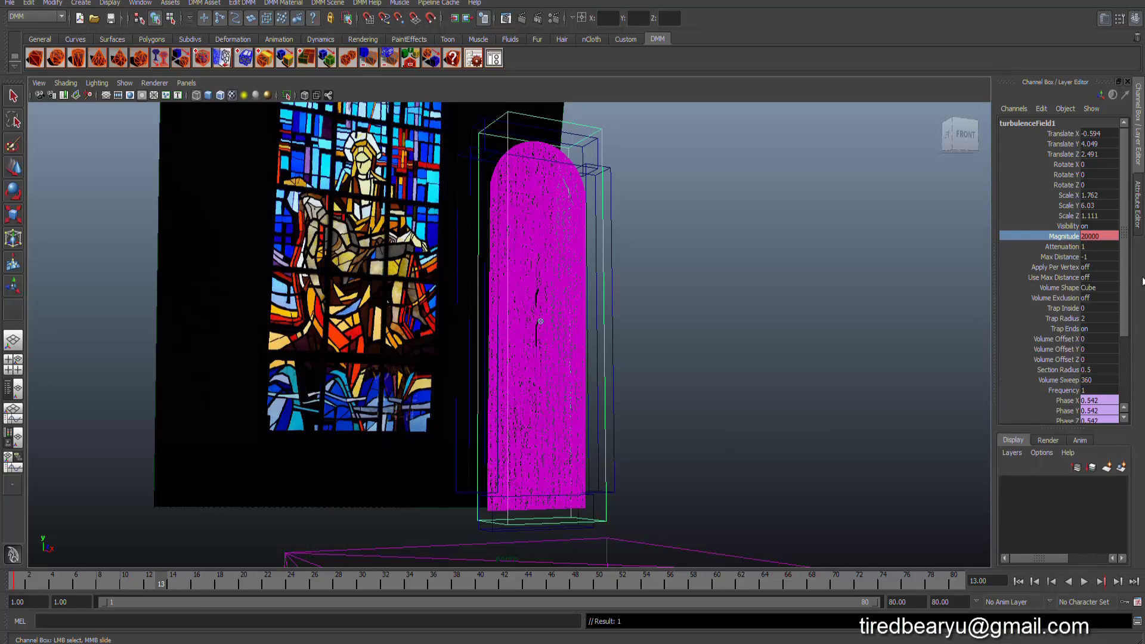
pyautogui.doubleClick(1096, 236)
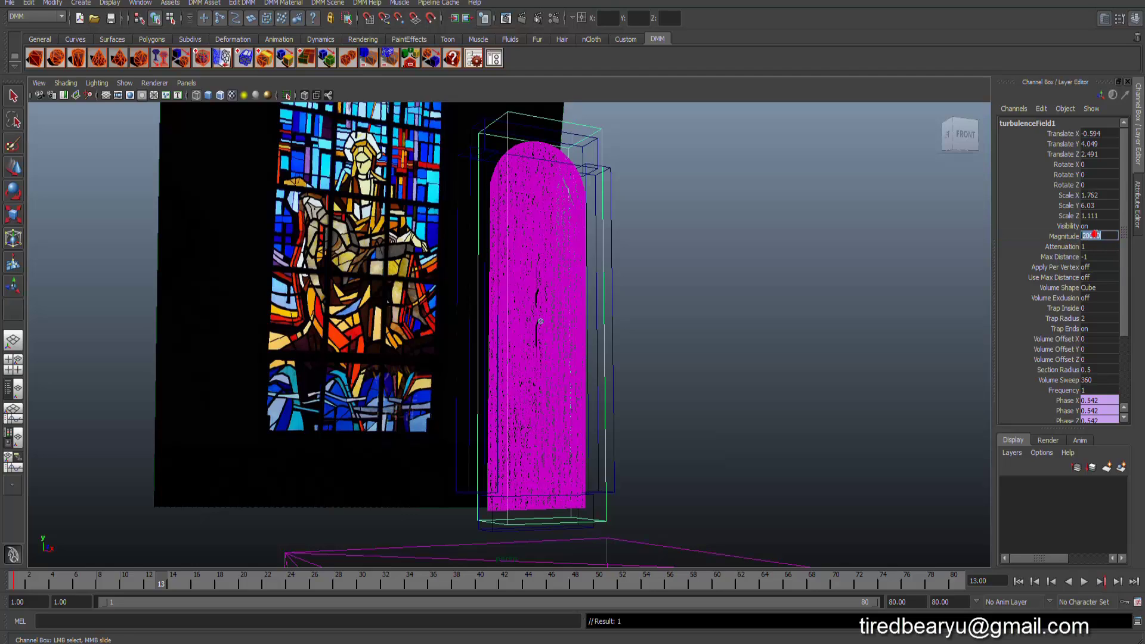
pyautogui.write('0')
pyautogui.click(1067, 239)
pyautogui.rightClick(1067, 239)
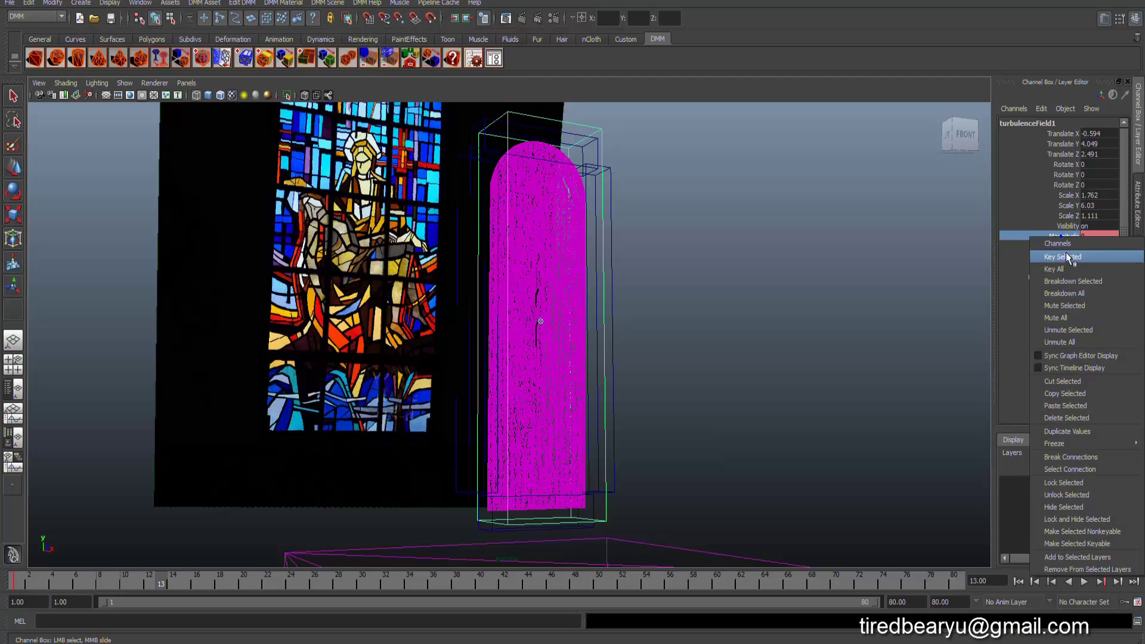
pyautogui.click(1066, 257)
# Step: Play the shatter preview from the start, return to frame 13 and select turbulenceField1
pyautogui.click(758, 263)
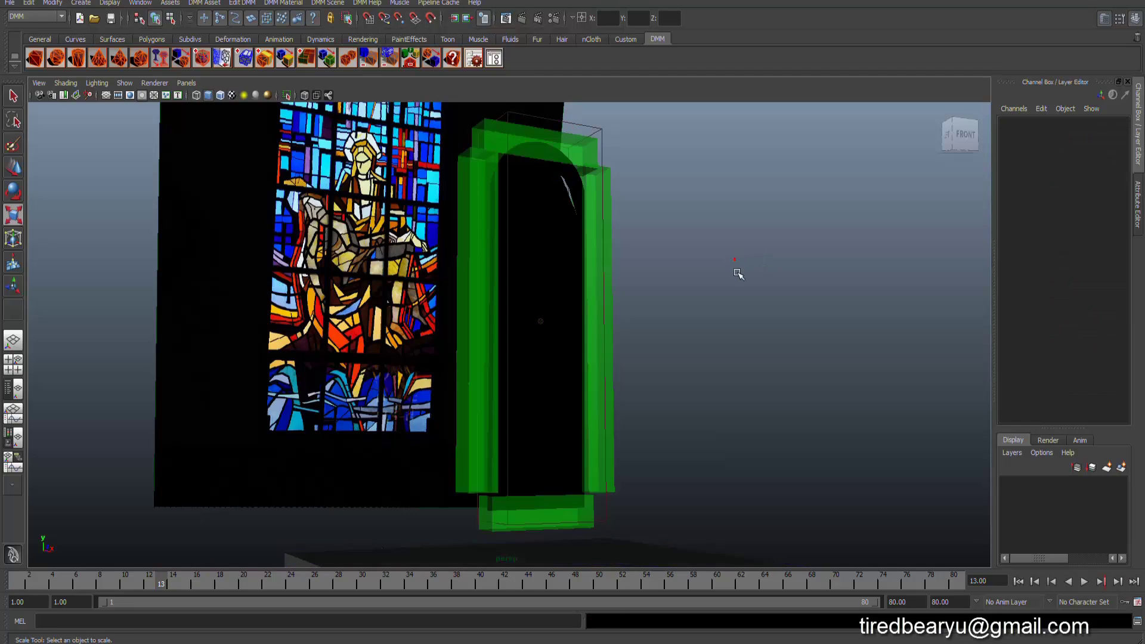
pyautogui.moveTo(723, 276)
pyautogui.keyDown('alt'); pyautogui.mouseDown()
pyautogui.moveTo(704, 260)
pyautogui.moveTo(696, 274)
pyautogui.moveTo(708, 273)
pyautogui.moveTo(629, 335)
pyautogui.mouseUp(); pyautogui.keyUp('alt')
pyautogui.press('r')
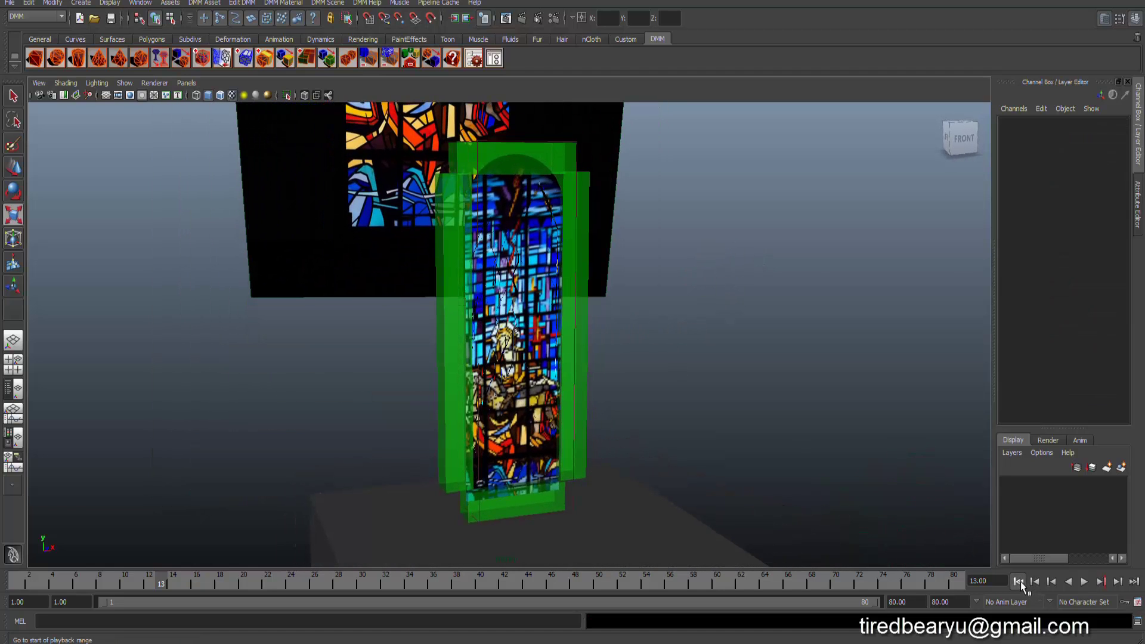
pyautogui.click(1084, 582)
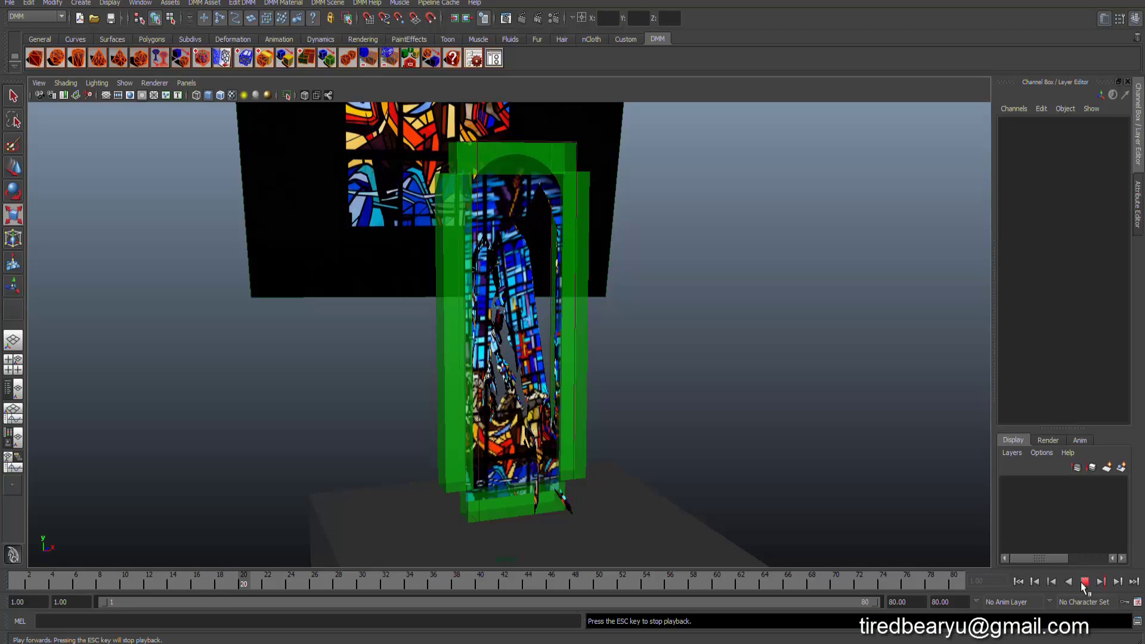
pyautogui.click(1084, 581)
pyautogui.click(1018, 581)
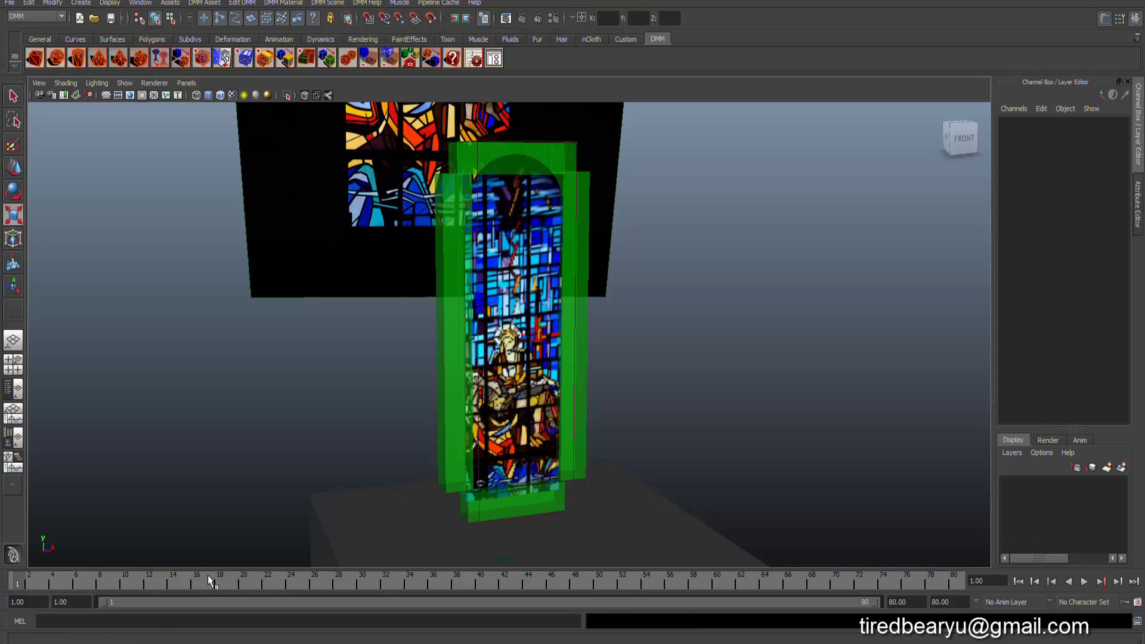
pyautogui.press('r')
pyautogui.hotkey('alt', 'v')
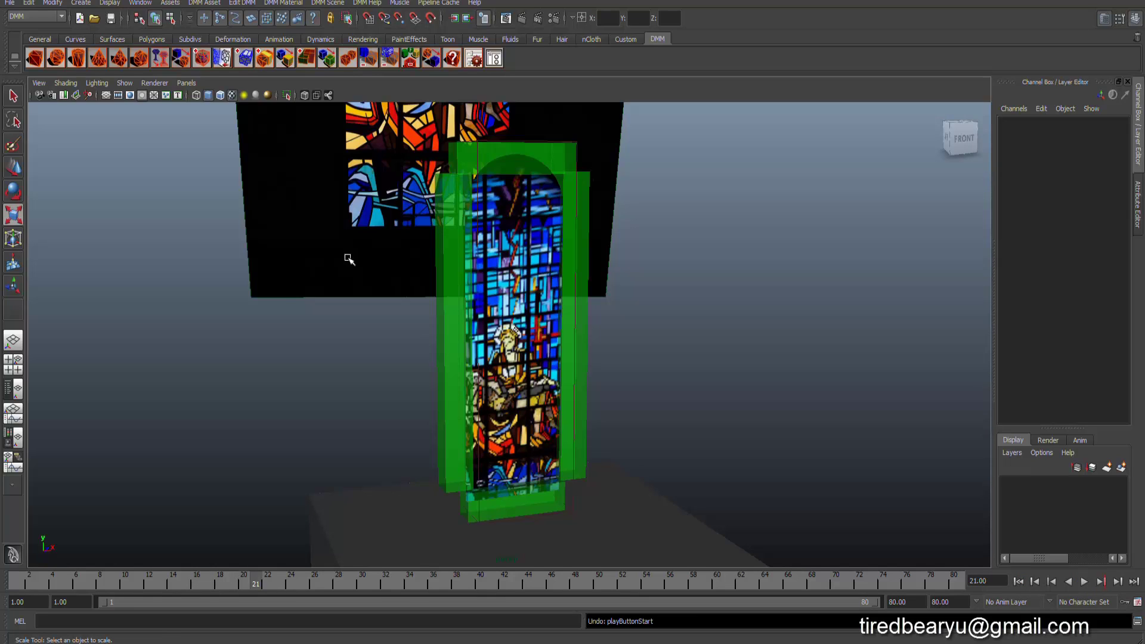
pyautogui.click(352, 260)
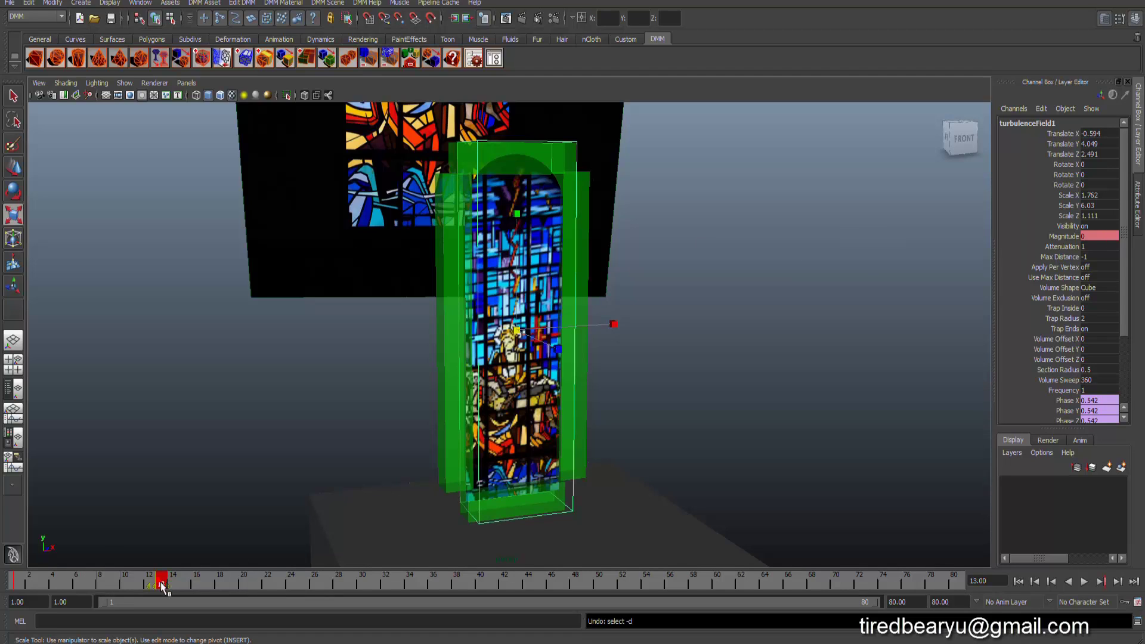
# Step: Key turbulenceField1 Magnitude at 30000 on frame 11
pyautogui.hotkey('alt', '.')
pyautogui.hotkey('alt', '.')
pyautogui.moveTo(120, 578); pyautogui.dragTo(138, 588)
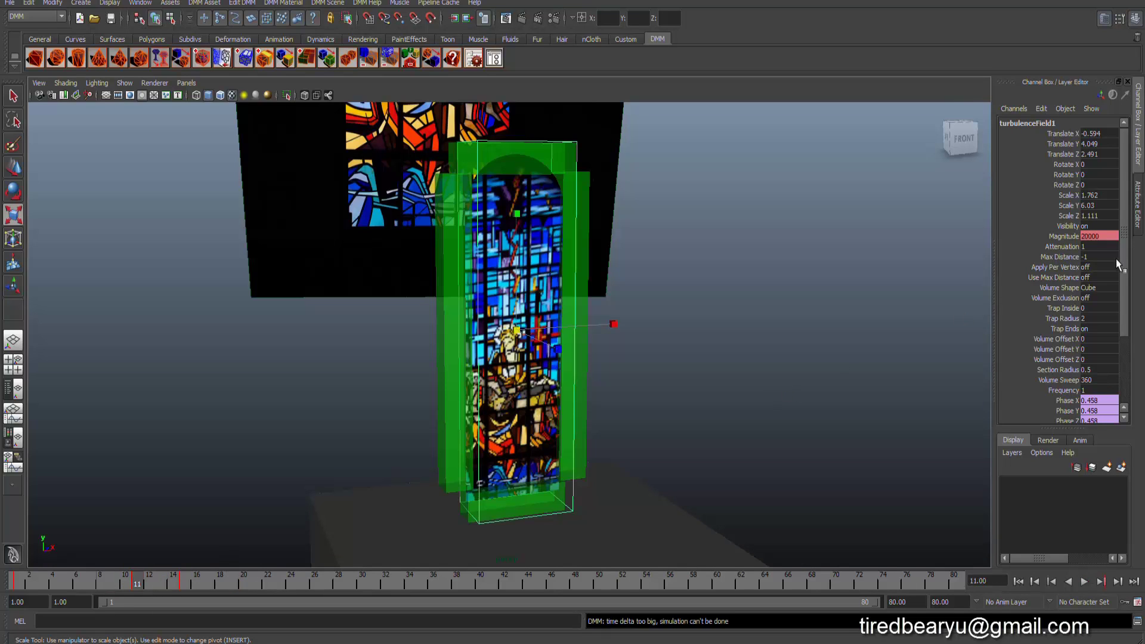
pyautogui.click(1099, 236)
pyautogui.write('3')
pyautogui.press('Return')
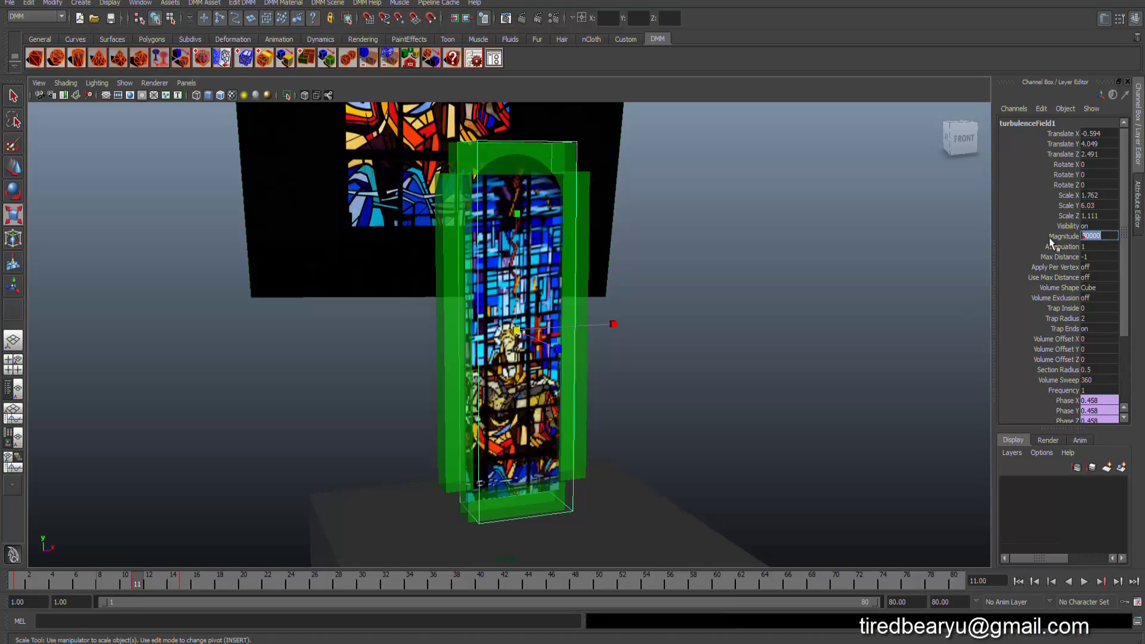
pyautogui.click(1058, 237)
pyautogui.rightClick(1035, 238)
pyautogui.click(1062, 260)
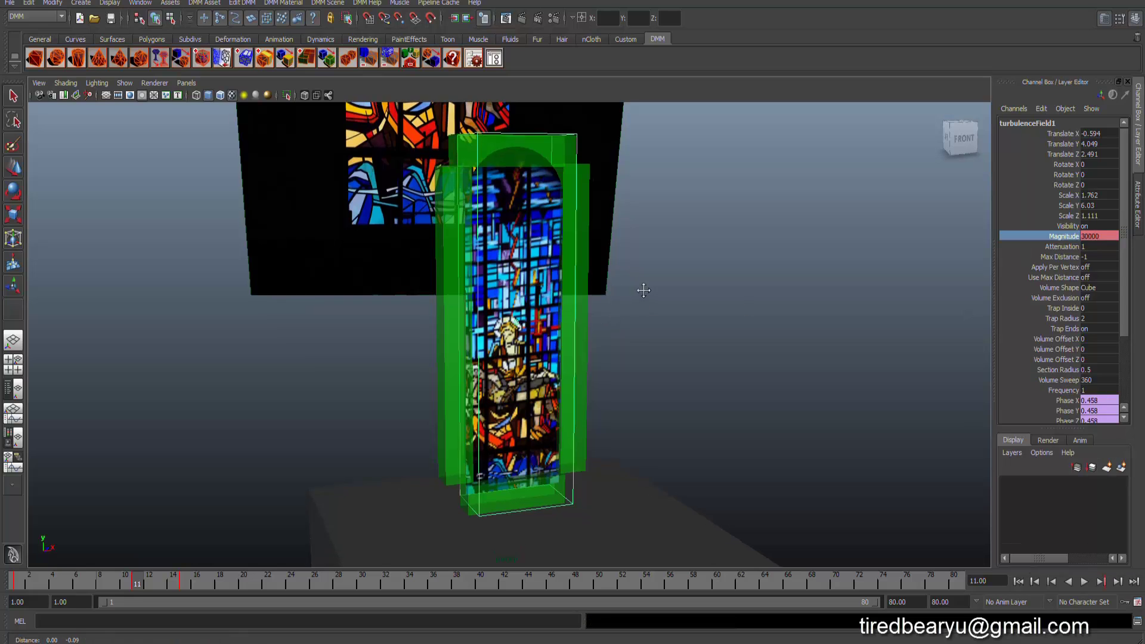
# Step: Replay the simulation from frame 1 to watch the shards blow outward
pyautogui.keyDown('alt'); pyautogui.moveTo(639, 288); pyautogui.dragTo(793, 396); pyautogui.keyUp('alt')
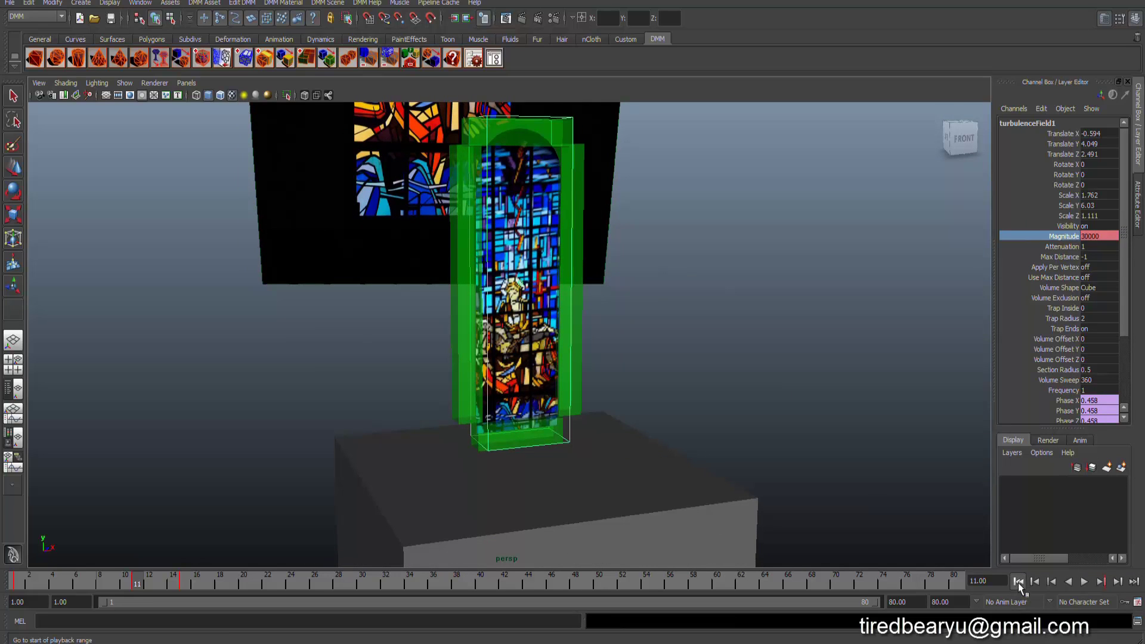
pyautogui.click(1018, 582)
pyautogui.click(1083, 582)
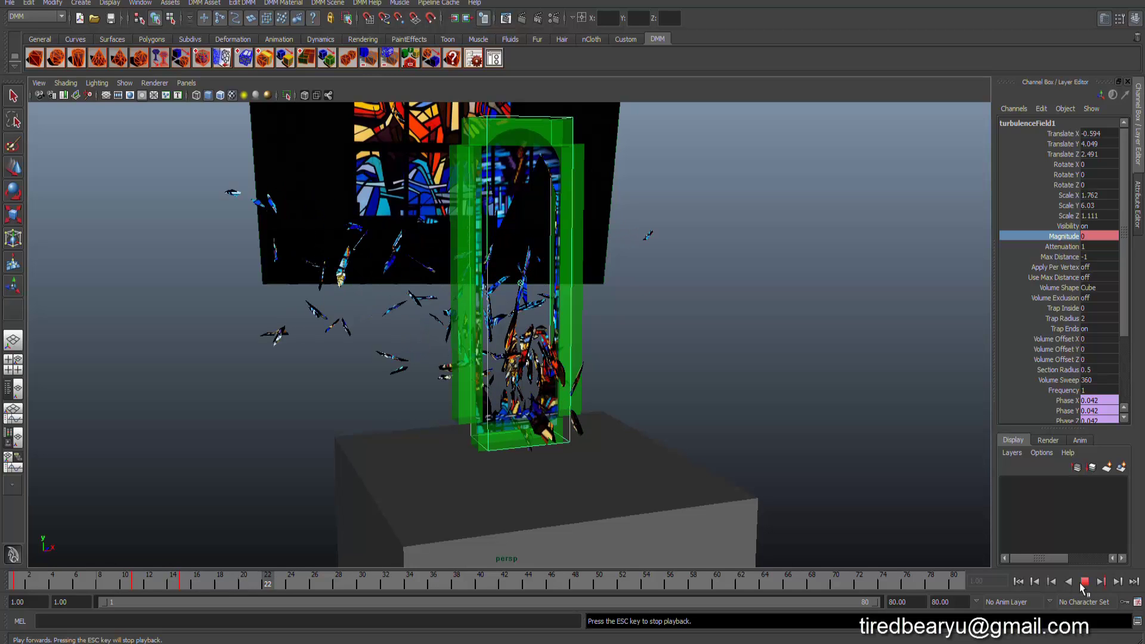
# Step: Replay the shatter from frame 1 and review the flying shards up close from the front
pyautogui.click(1084, 581)
pyautogui.click(1019, 581)
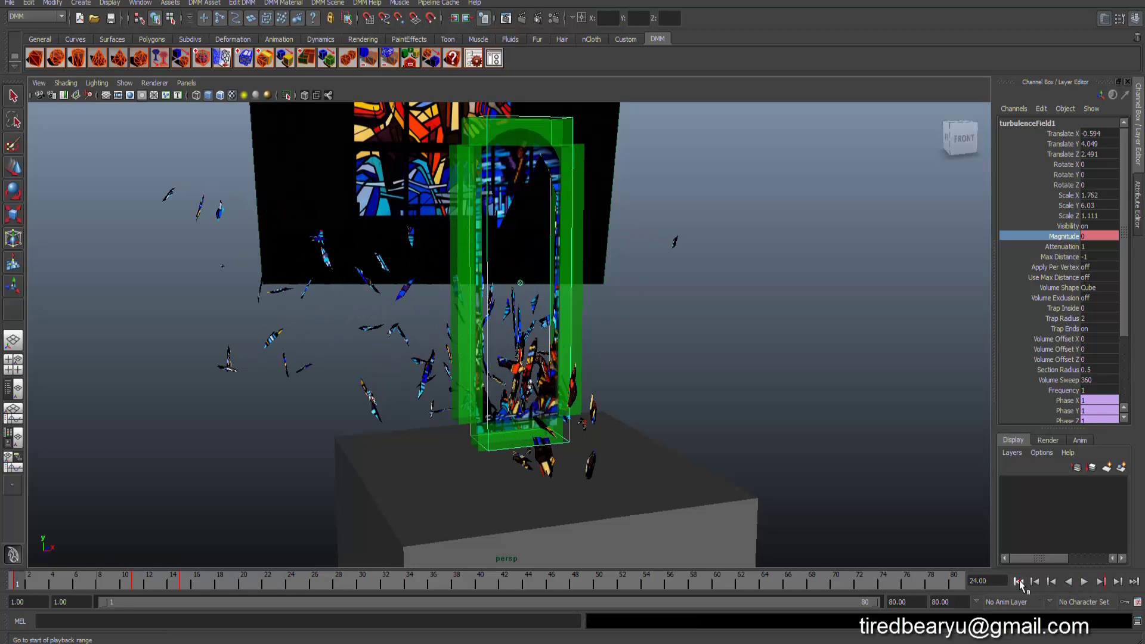
pyautogui.keyDown('alt'); pyautogui.moveTo(602, 378); pyautogui.dragTo(780, 384); pyautogui.keyUp('alt')
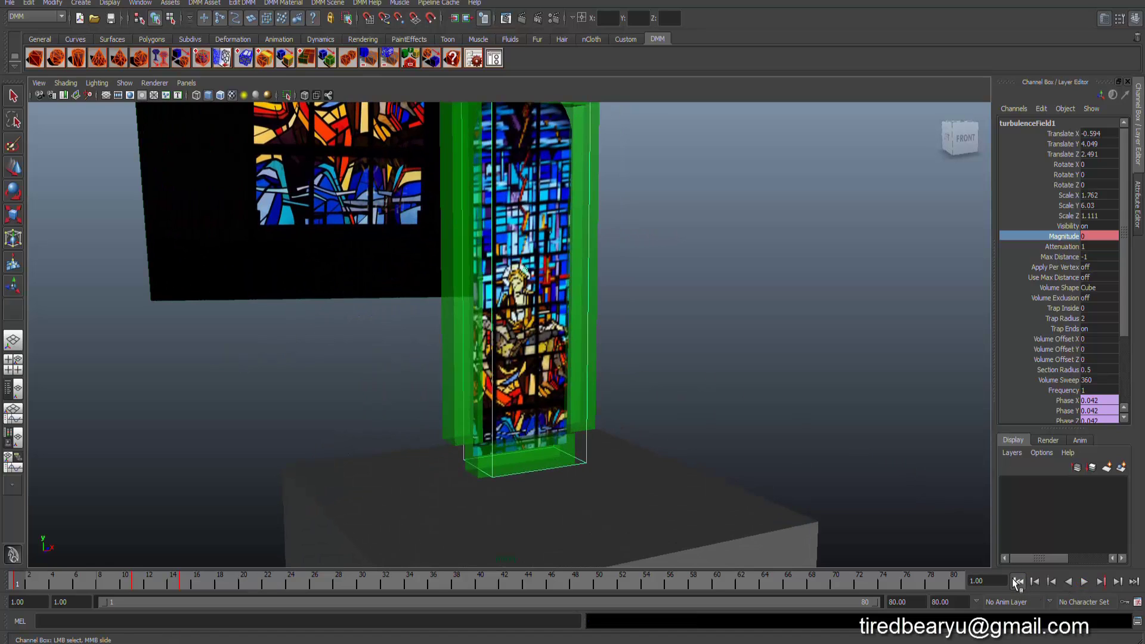
pyautogui.click(1084, 582)
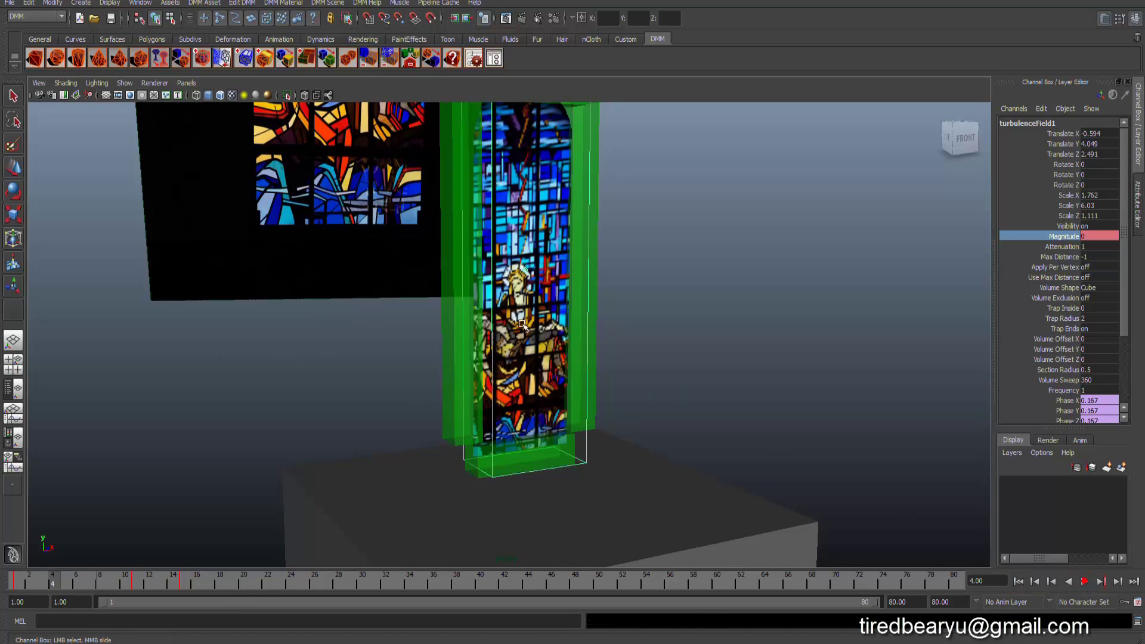
pyautogui.keyDown('alt'); pyautogui.moveTo(522, 325); pyautogui.dragTo(805, 465); pyautogui.keyUp('alt')
pyautogui.click(1084, 581)
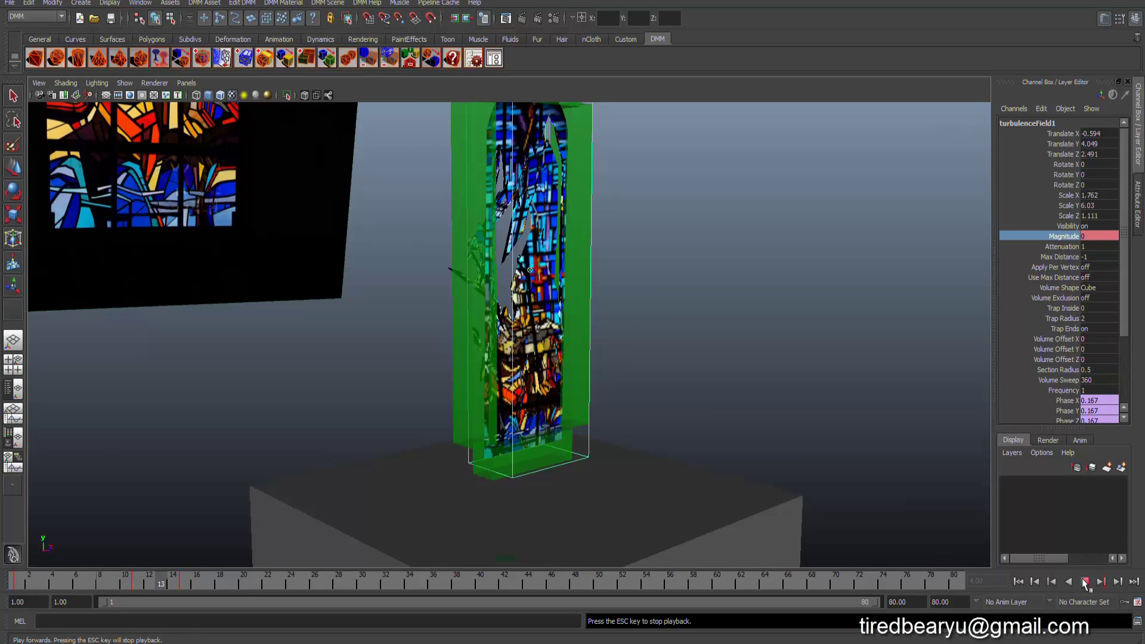
pyautogui.click(1084, 581)
pyautogui.moveTo(620, 358)
pyautogui.keyDown('alt'); pyautogui.mouseDown()
pyautogui.moveTo(595, 358)
pyautogui.moveTo(667, 348)
pyautogui.moveTo(576, 372)
pyautogui.mouseUp(); pyautogui.keyUp('alt')
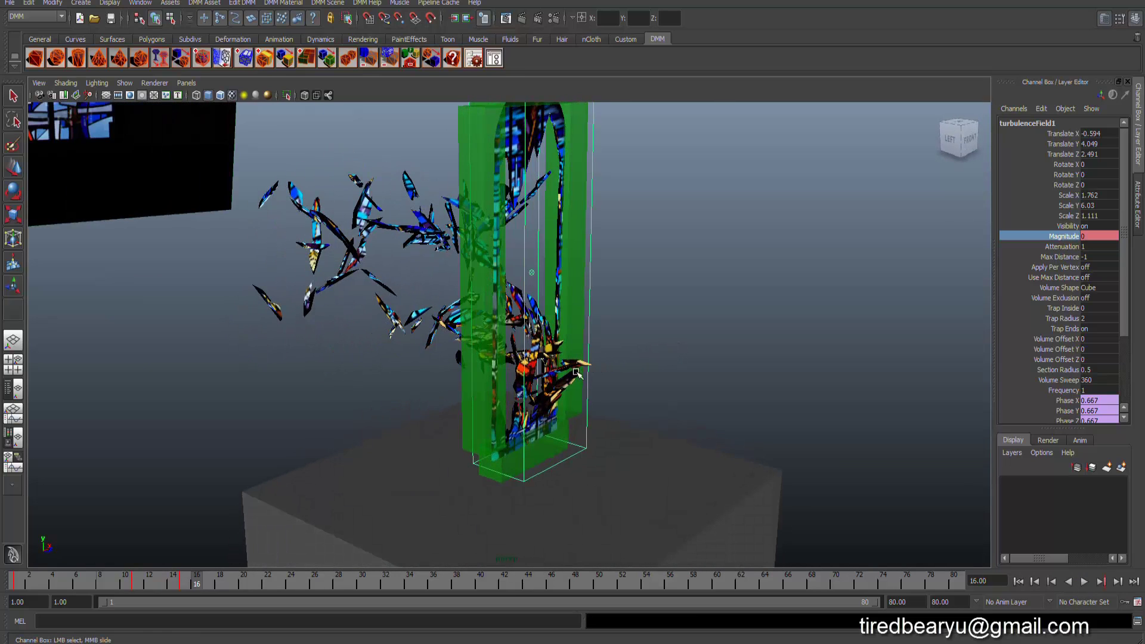
pyautogui.keyDown('alt'); pyautogui.moveTo(450, 280); pyautogui.dragTo(540, 281); pyautogui.keyUp('alt')
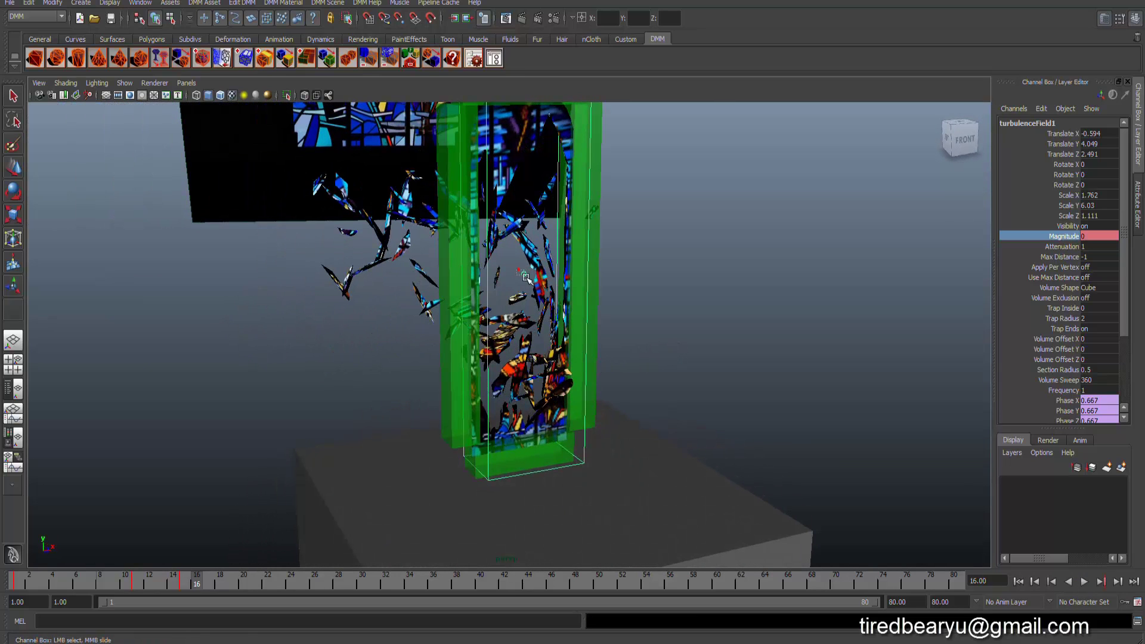
# Step: Edit turbulenceField1's Frequency in the Channel Box and replay from frame 1
pyautogui.press('r')
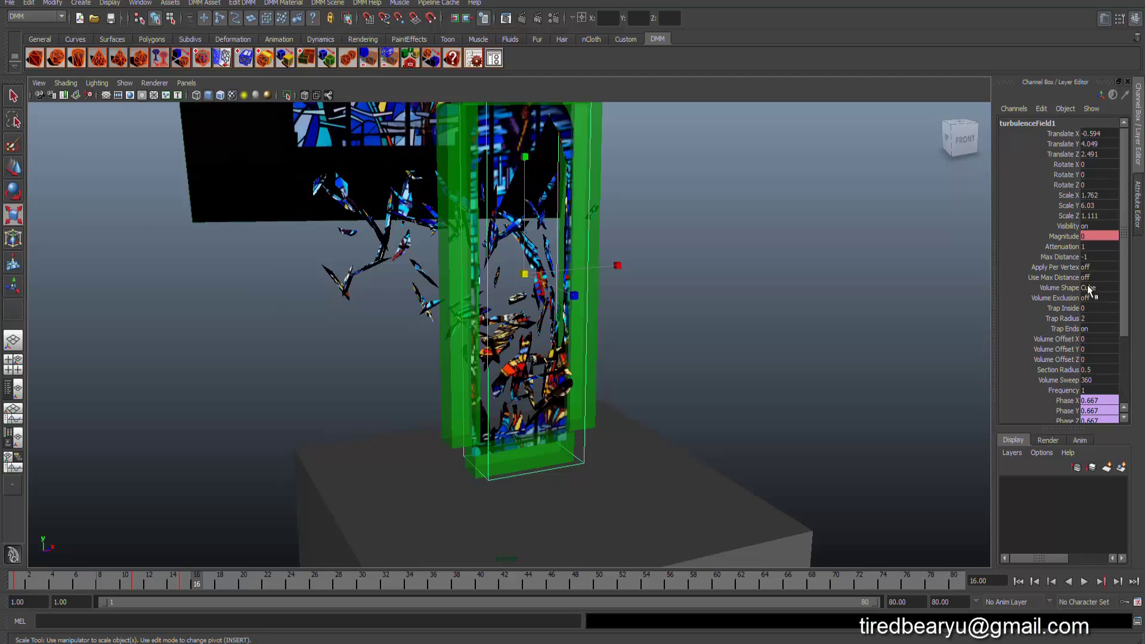
pyautogui.doubleClick(1089, 390)
pyautogui.click(1018, 581)
pyautogui.click(1085, 582)
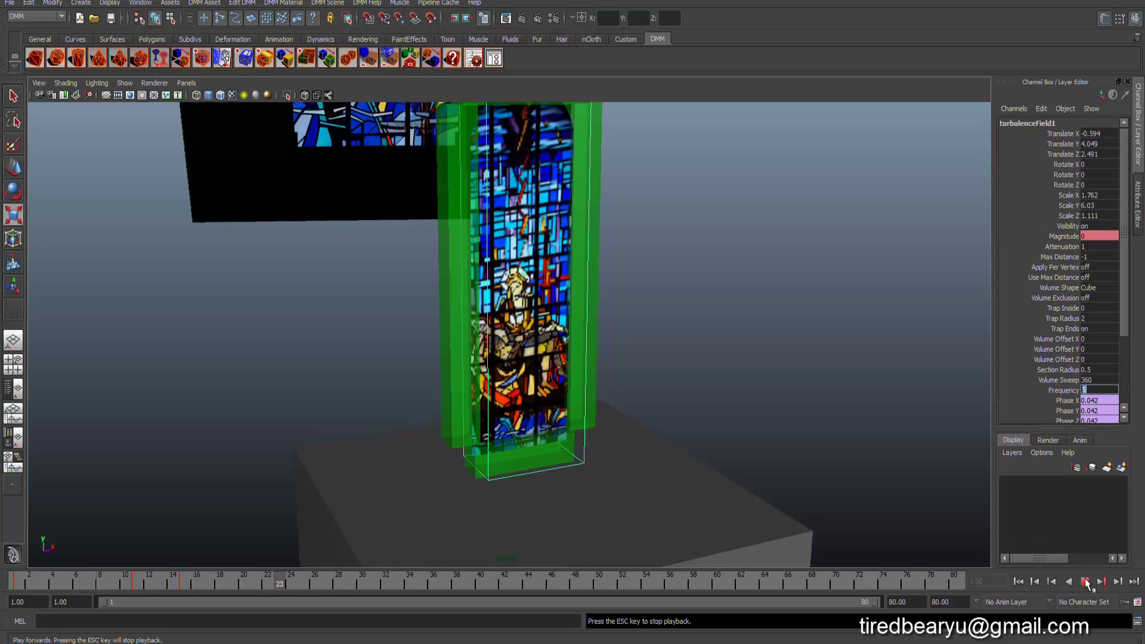
# Step: Replay the shatter from frame 1 to test the new frequency, stopping at frame 15
pyautogui.click(1086, 581)
pyautogui.scroll(3, 729, 274)
pyautogui.scroll(2, 774, 314)
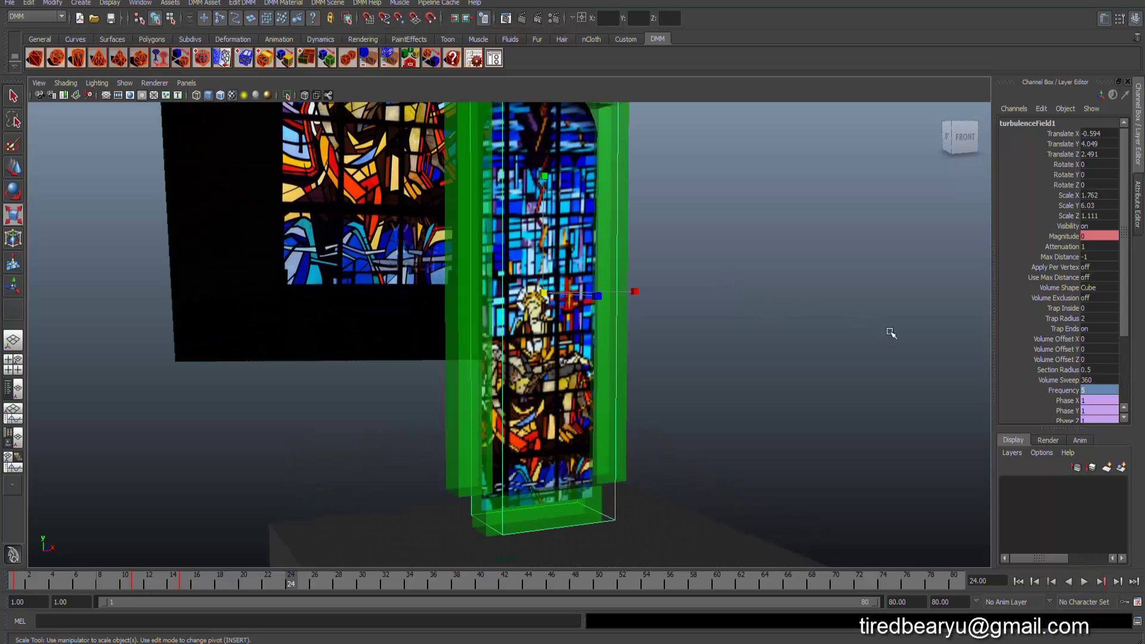
pyautogui.click(1019, 582)
pyautogui.click(1086, 581)
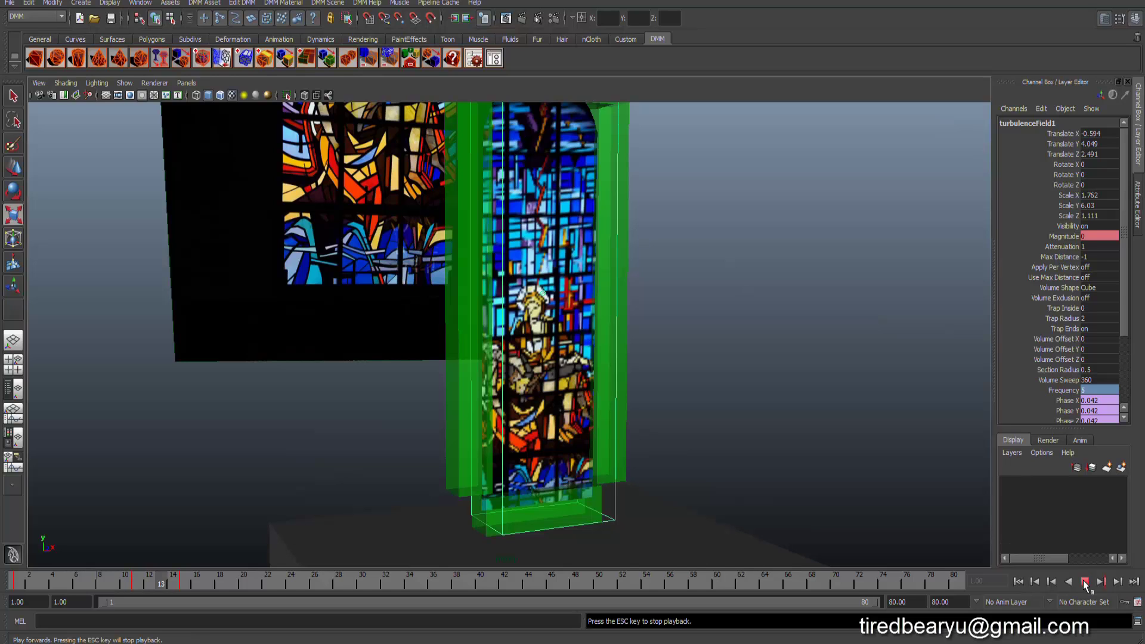
pyautogui.click(1085, 581)
pyautogui.keyDown('alt'); pyautogui.moveTo(790, 283); pyautogui.dragTo(802, 298); pyautogui.keyUp('alt')
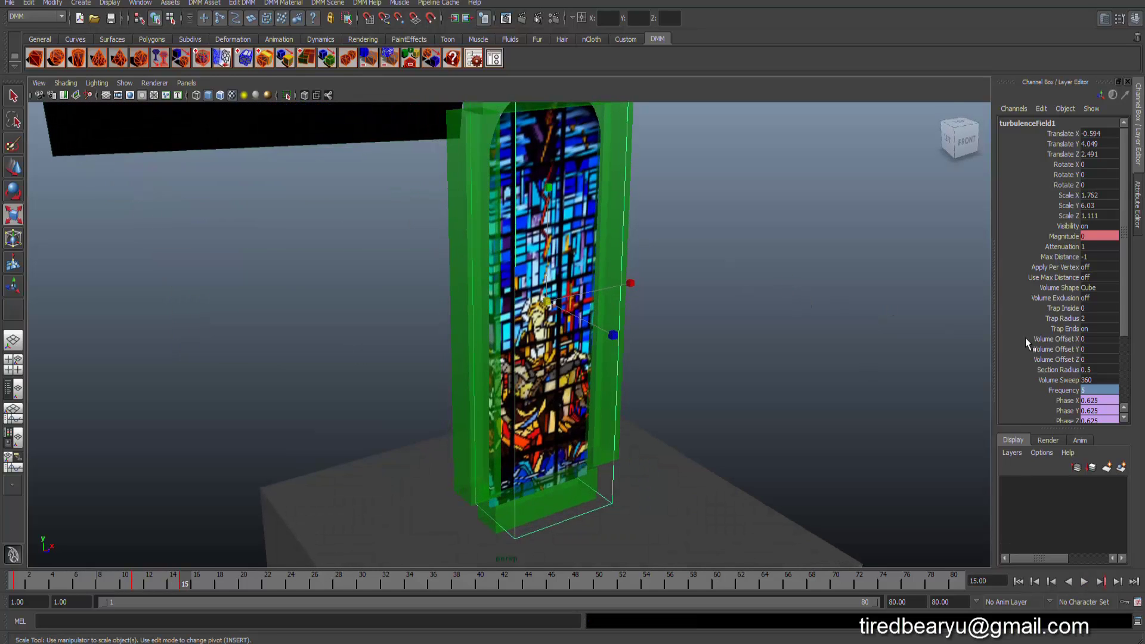
# Step: Adjust the Frequency again, replay the shatter, then set Frequency to 2
pyautogui.click(1099, 392)
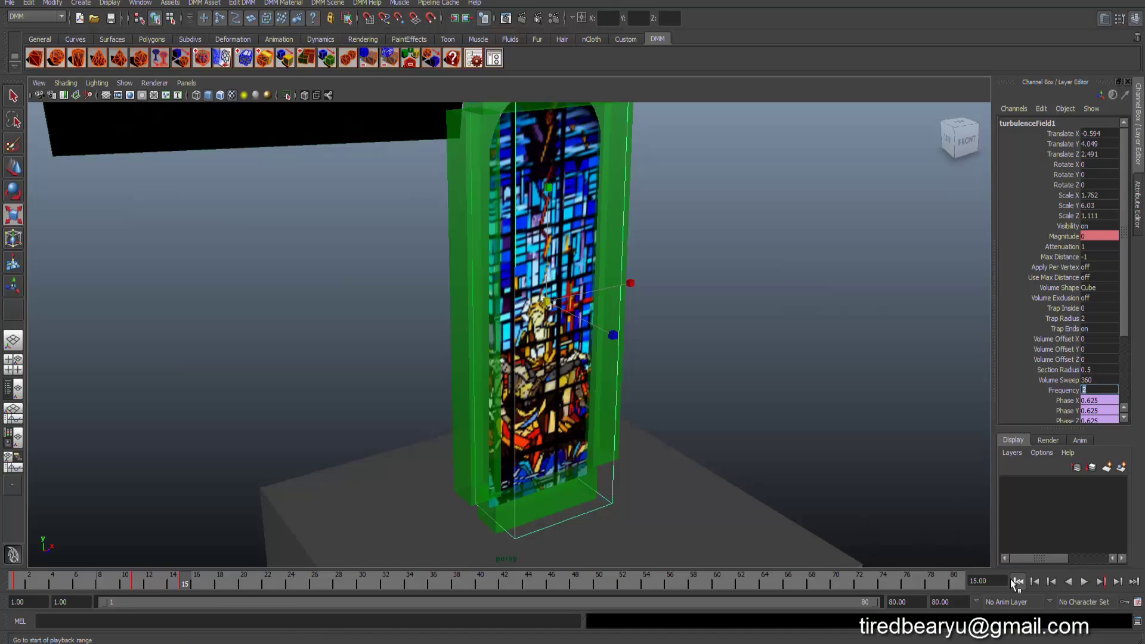
pyautogui.click(1086, 581)
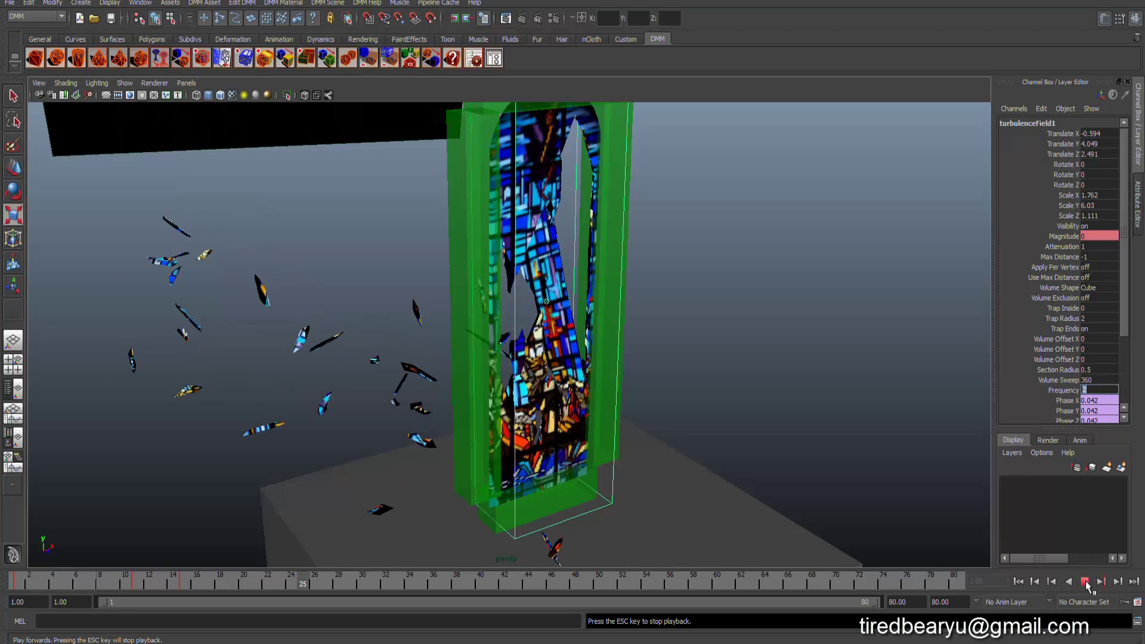
pyautogui.press('Escape')
pyautogui.moveTo(717, 423)
pyautogui.keyDown('alt'); pyautogui.mouseDown()
pyautogui.moveTo(754, 378)
pyautogui.moveTo(812, 399)
pyautogui.moveTo(624, 371)
pyautogui.moveTo(524, 335)
pyautogui.mouseUp(); pyautogui.keyUp('alt')
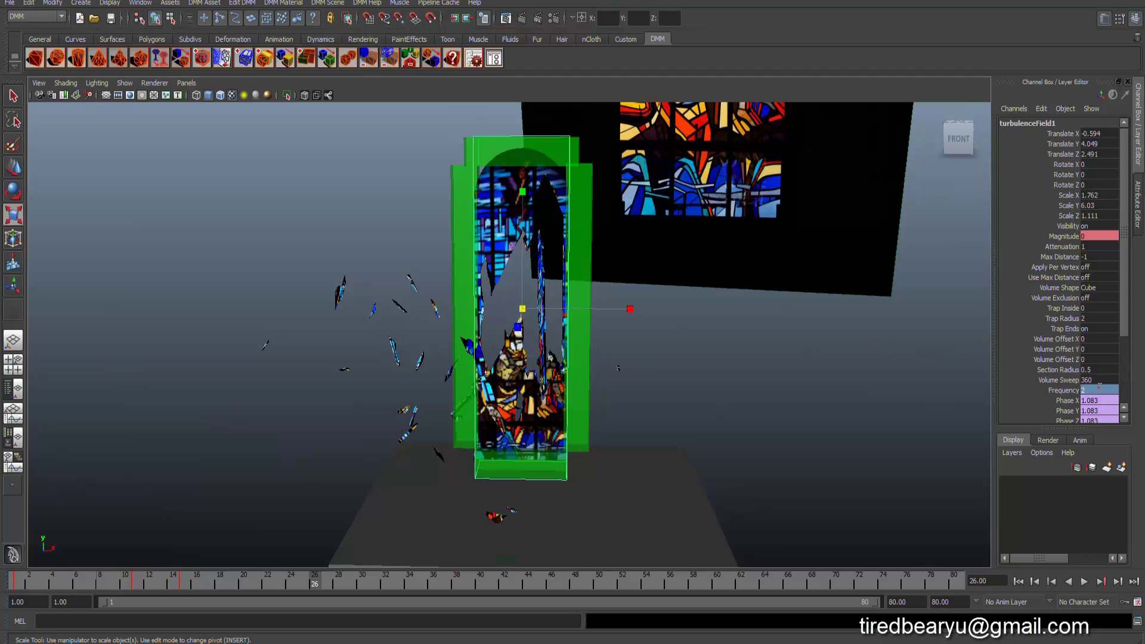
pyautogui.click(1099, 388)
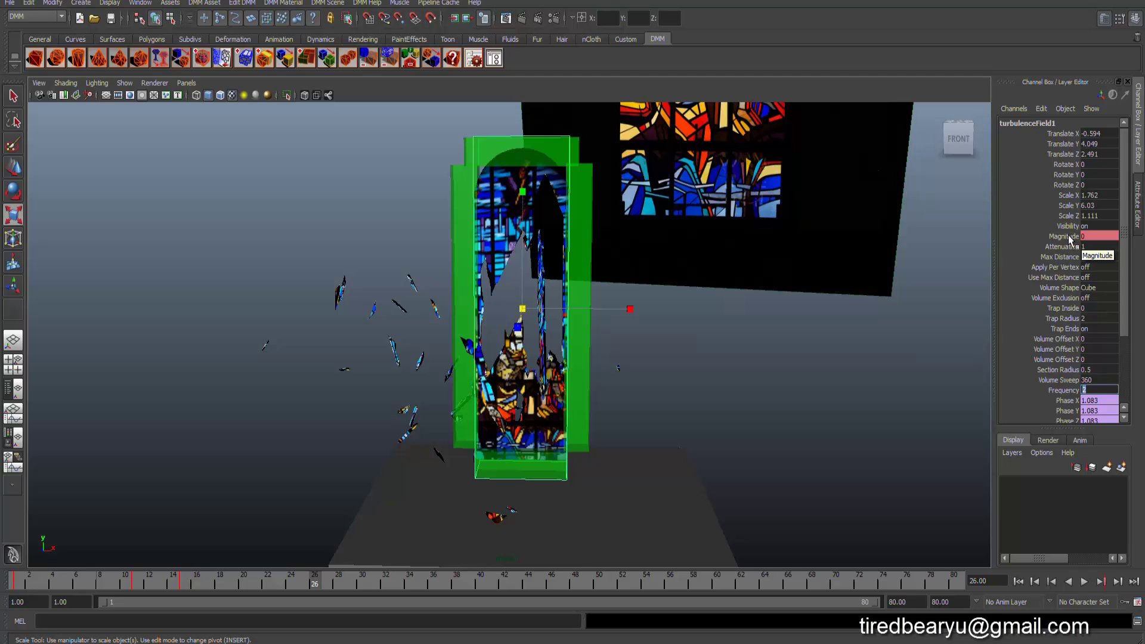
# Step: Set turbulenceField1 Magnitude to 40000 on frame 11 and replay from frame 1
pyautogui.click(132, 583)
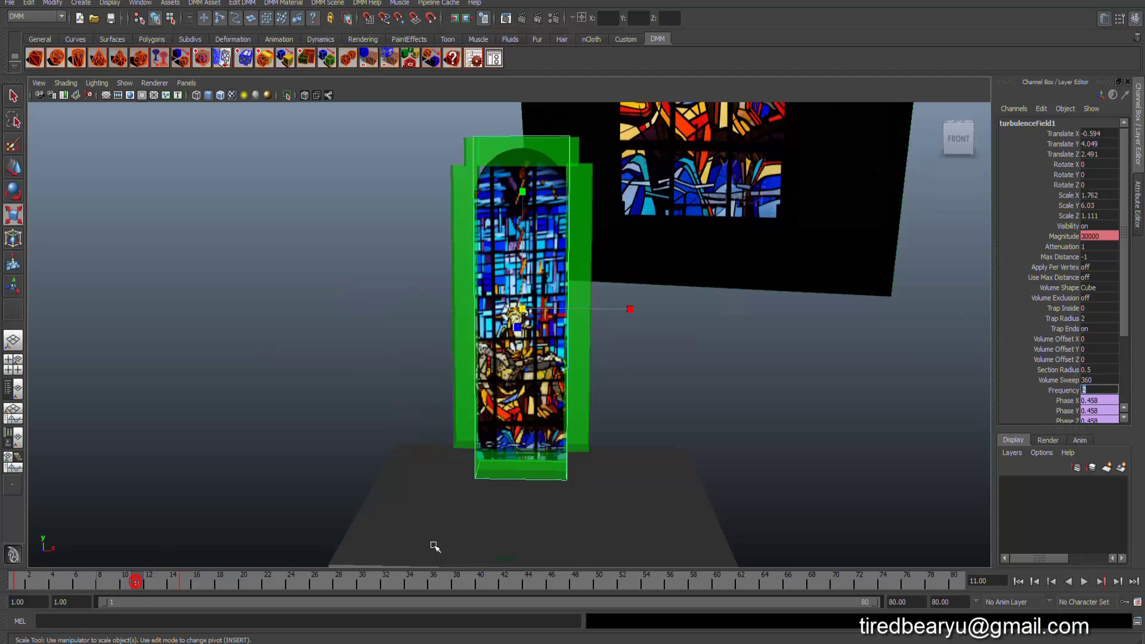
pyautogui.click(1085, 238)
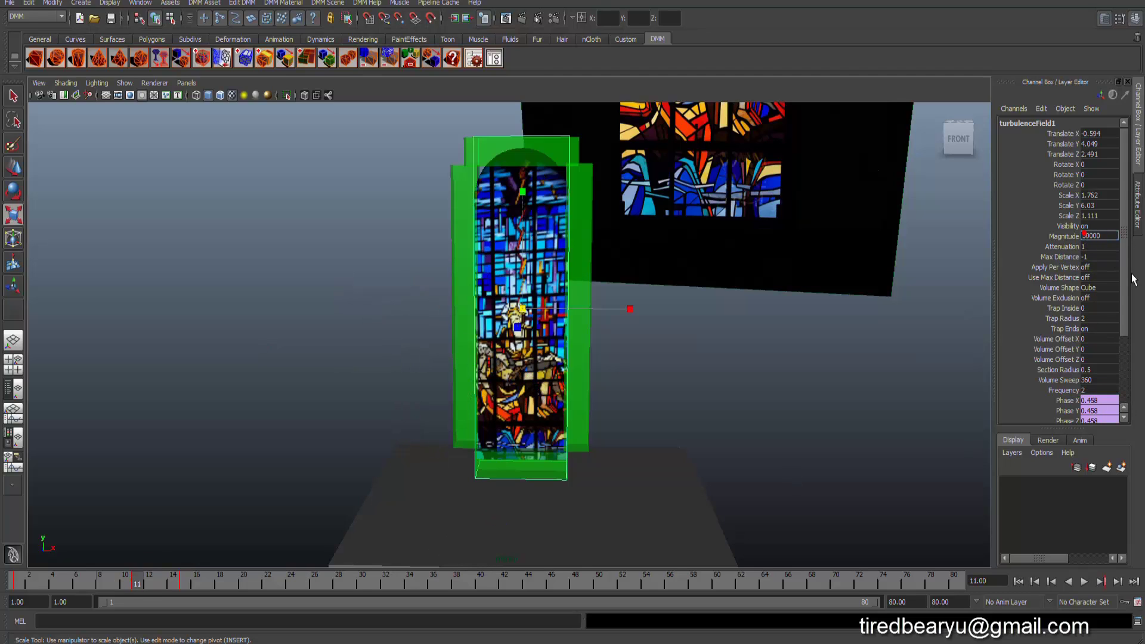
pyautogui.write('40000')
pyautogui.press('Return')
pyautogui.moveTo(850, 271)
pyautogui.keyDown('alt'); pyautogui.mouseDown()
pyautogui.moveTo(821, 255)
pyautogui.moveTo(831, 235)
pyautogui.moveTo(856, 245)
pyautogui.moveTo(907, 373)
pyautogui.mouseUp(); pyautogui.keyUp('alt')
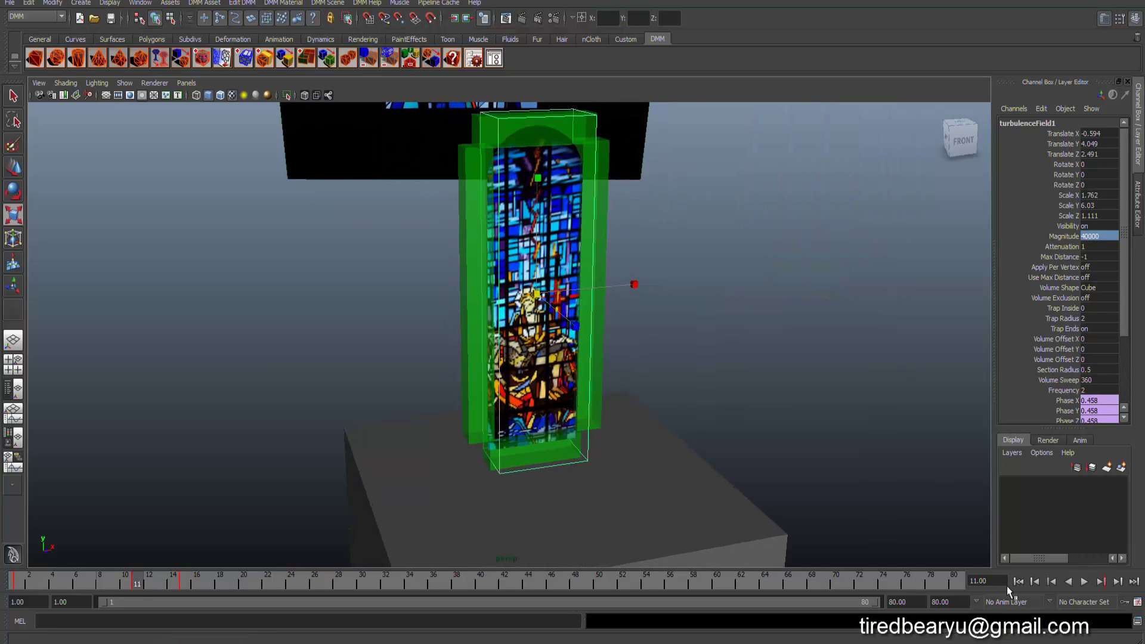
pyautogui.click(1018, 582)
pyautogui.click(1083, 581)
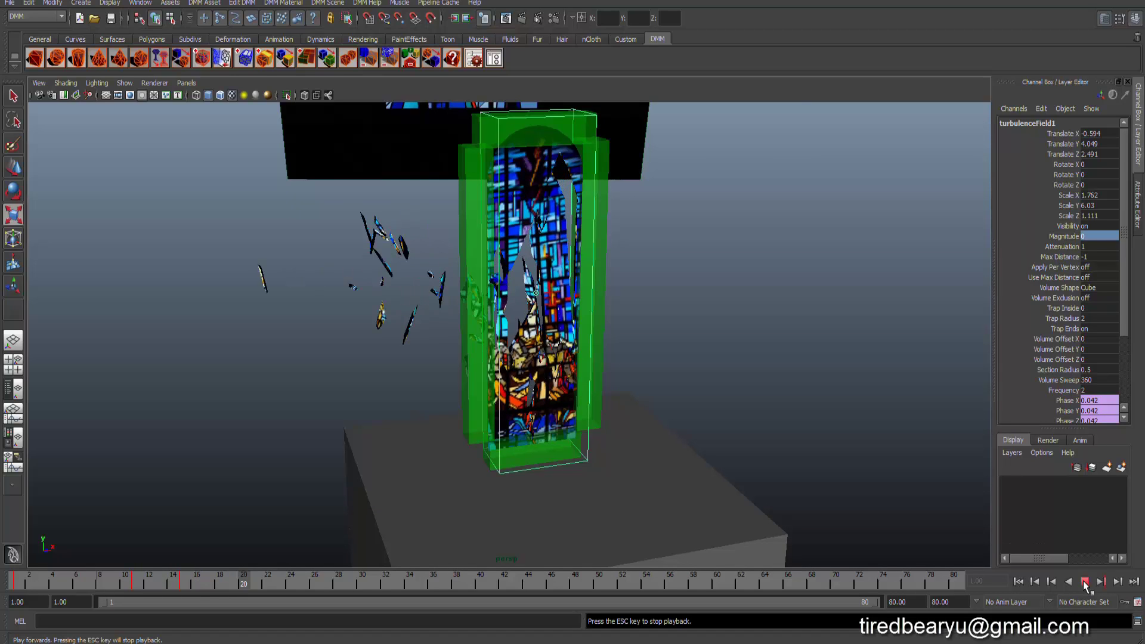
# Step: Set turbulence Frequency to 1.5 and replay the shatter from frame 1 to check it
pyautogui.click(1084, 581)
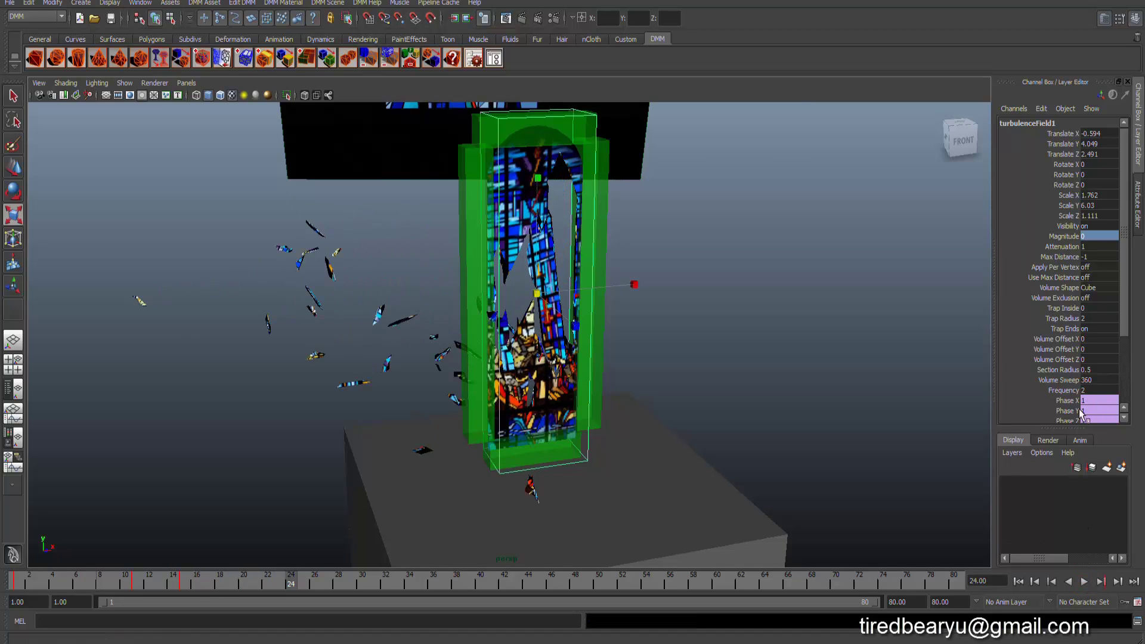
pyautogui.doubleClick(1116, 391)
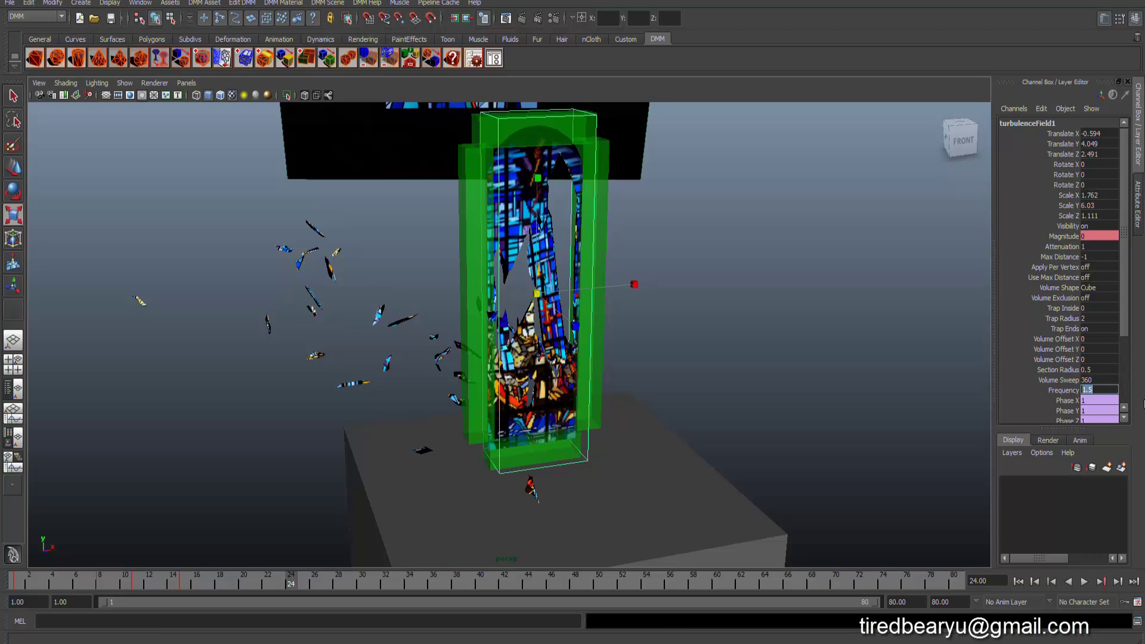
pyautogui.press('Return')
pyautogui.click(1033, 584)
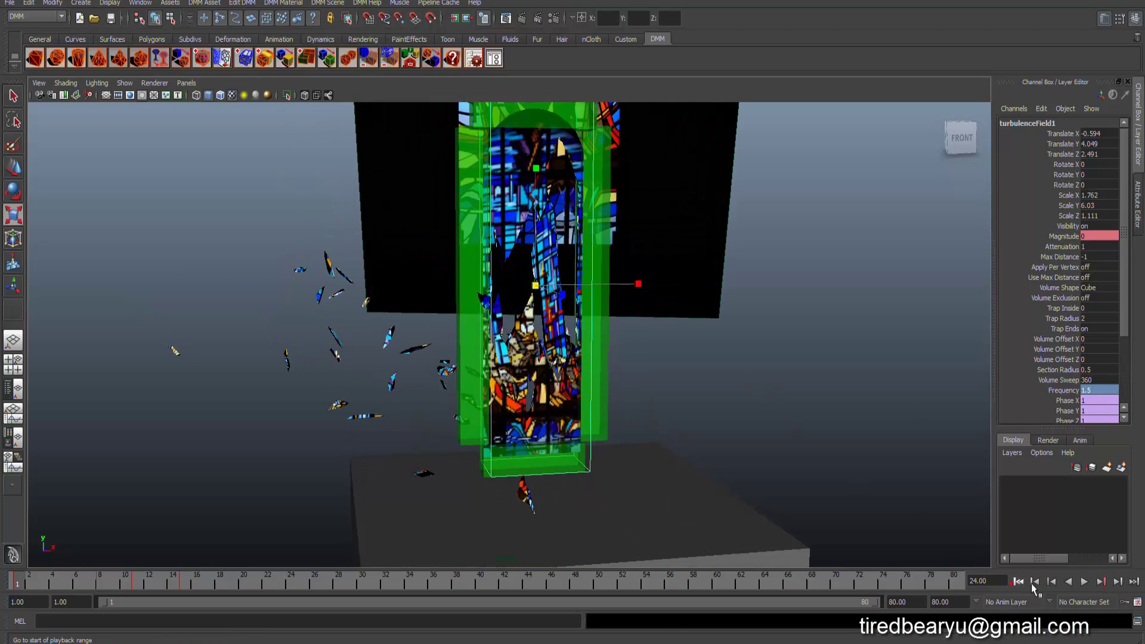
pyautogui.click(1085, 582)
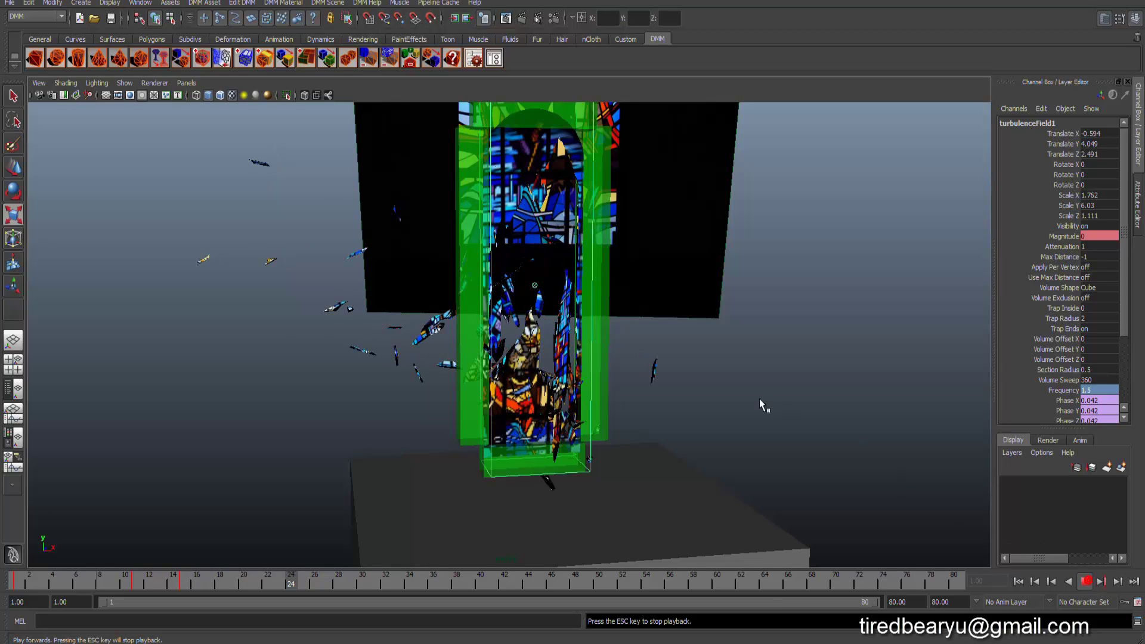
pyautogui.press('Escape')
pyautogui.moveTo(764, 405)
pyautogui.keyDown('alt'); pyautogui.mouseDown()
pyautogui.moveTo(605, 404)
pyautogui.moveTo(576, 417)
pyautogui.mouseUp(); pyautogui.keyUp('alt')
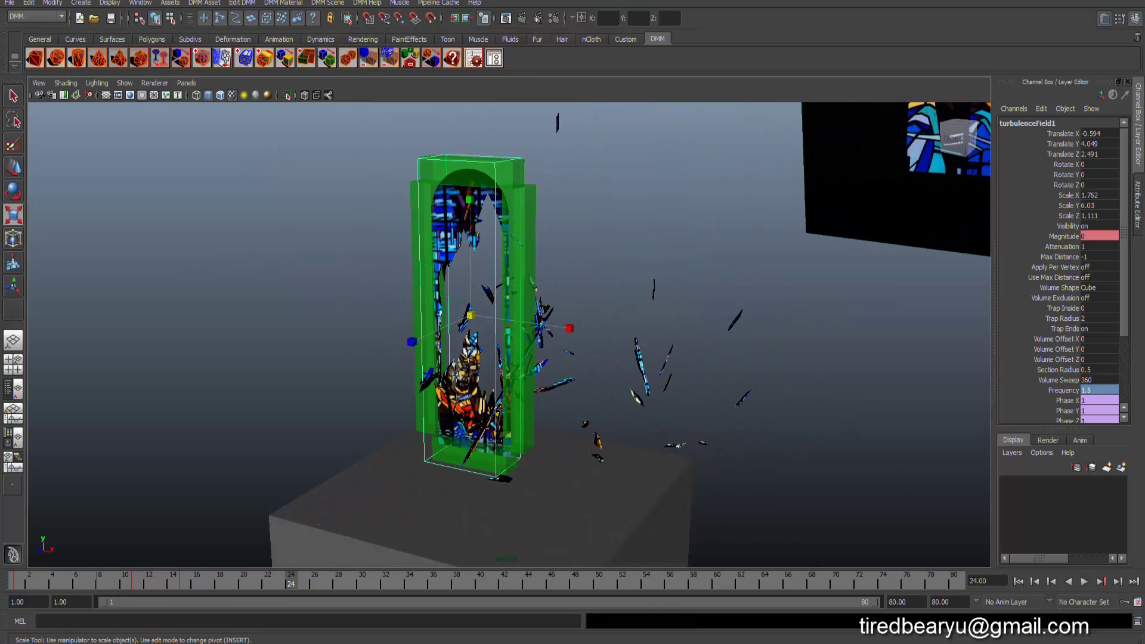
# Step: Inspect the broken window and save the scene with Ctrl+S
pyautogui.click(325, 5)
pyautogui.click(337, 84)
pyautogui.keyDown('alt'); pyautogui.moveTo(686, 245); pyautogui.dragTo(674, 217); pyautogui.keyUp('alt')
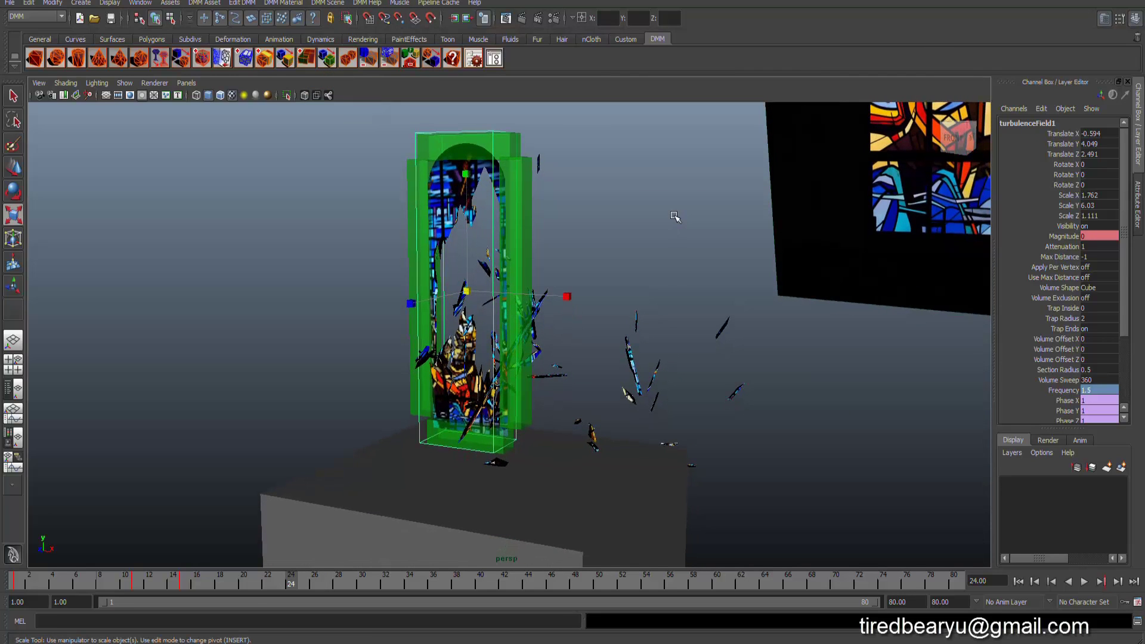
pyautogui.hotkey('ctrl', 's')
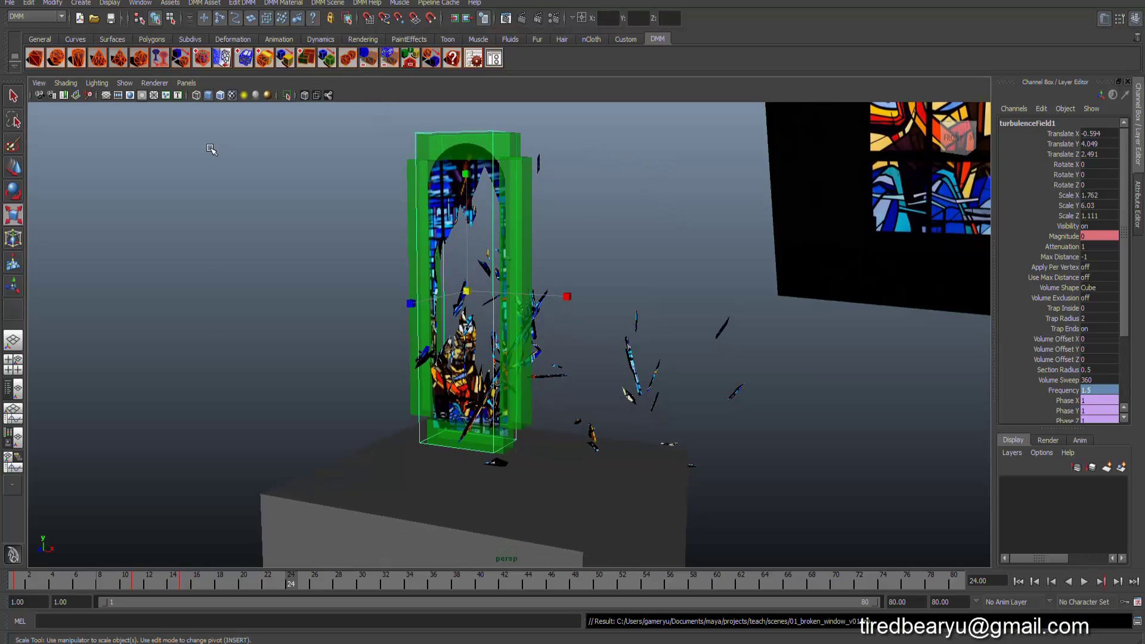
# Step: Save the scene as 01_broken_window_v02.mb, then select the shattered glass plane
pyautogui.click(13, 4)
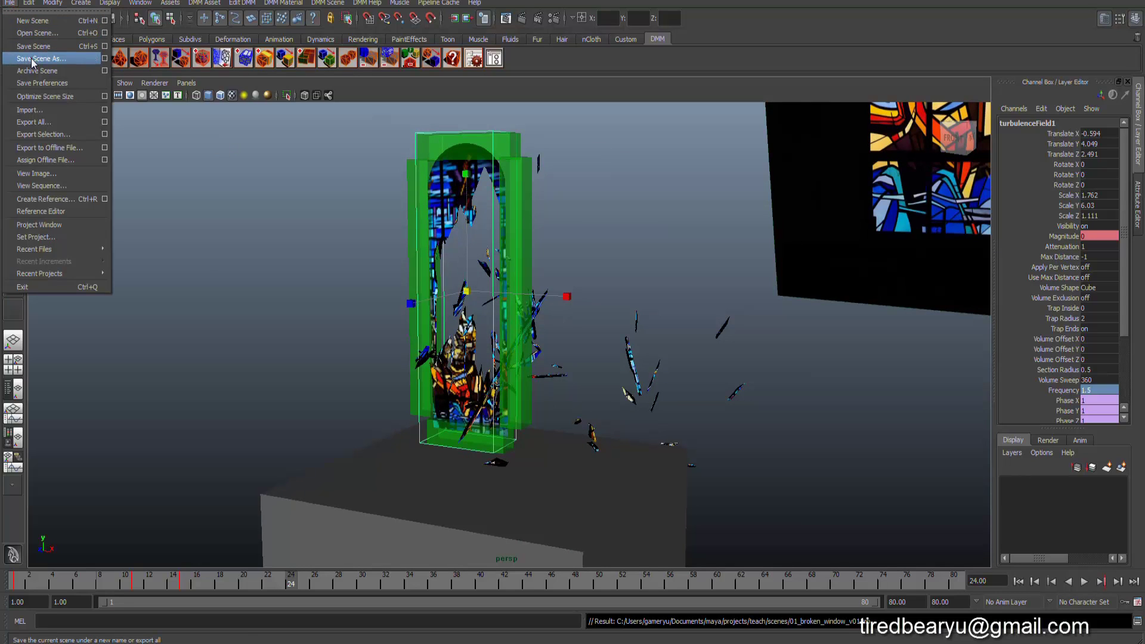
pyautogui.click(31, 54)
pyautogui.click(266, 181)
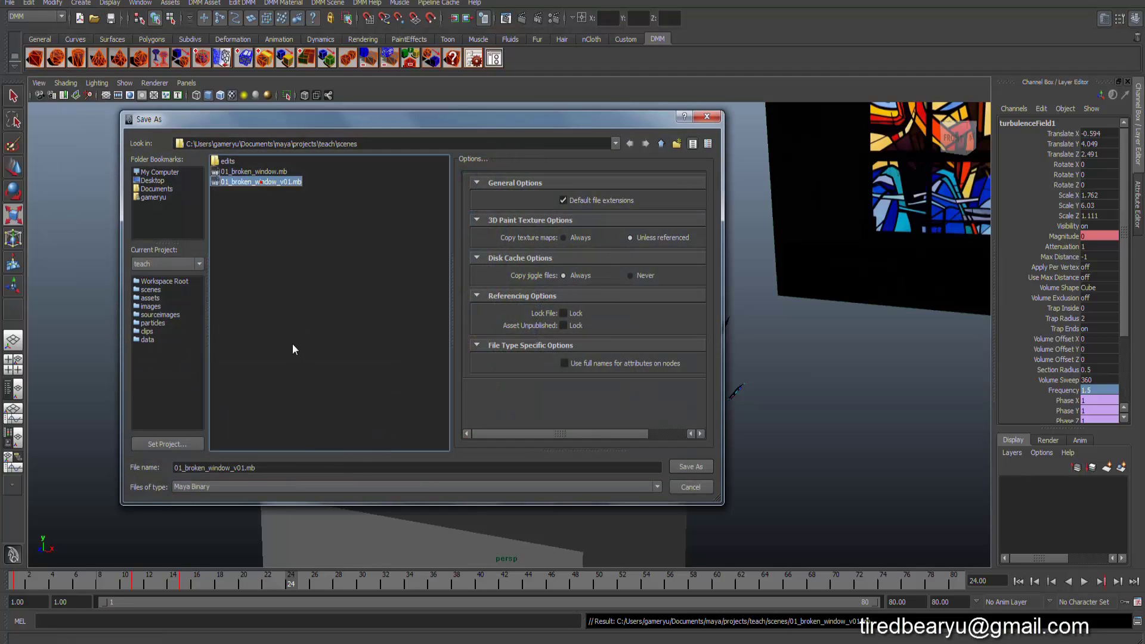
pyautogui.click(242, 468)
pyautogui.press('Delete')
pyautogui.write('2')
pyautogui.press('Return')
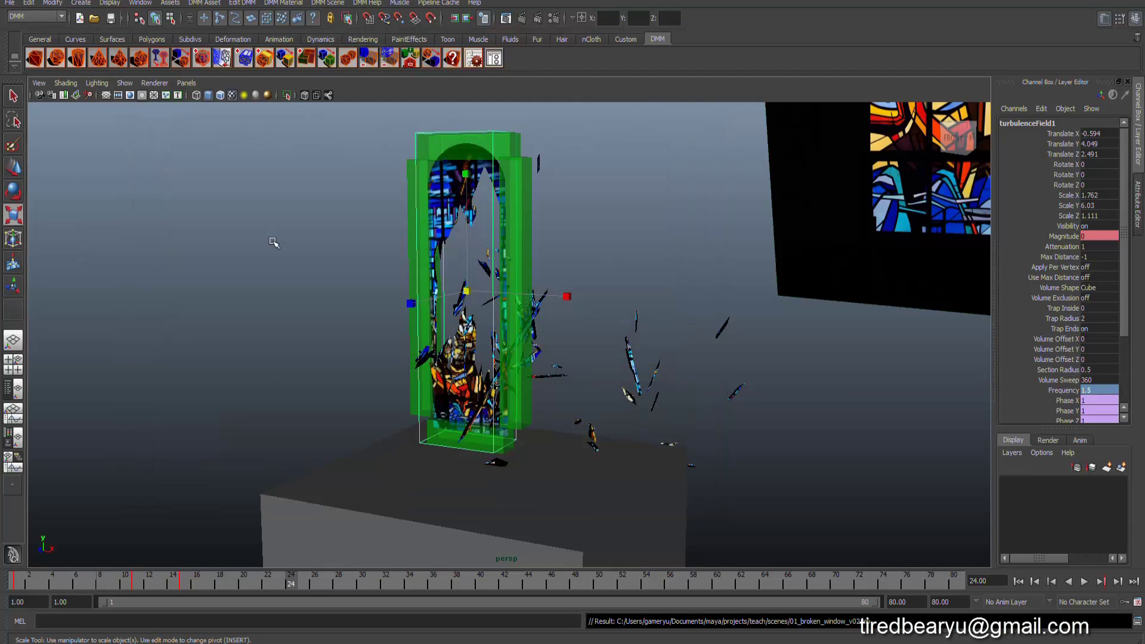
pyautogui.click(464, 208)
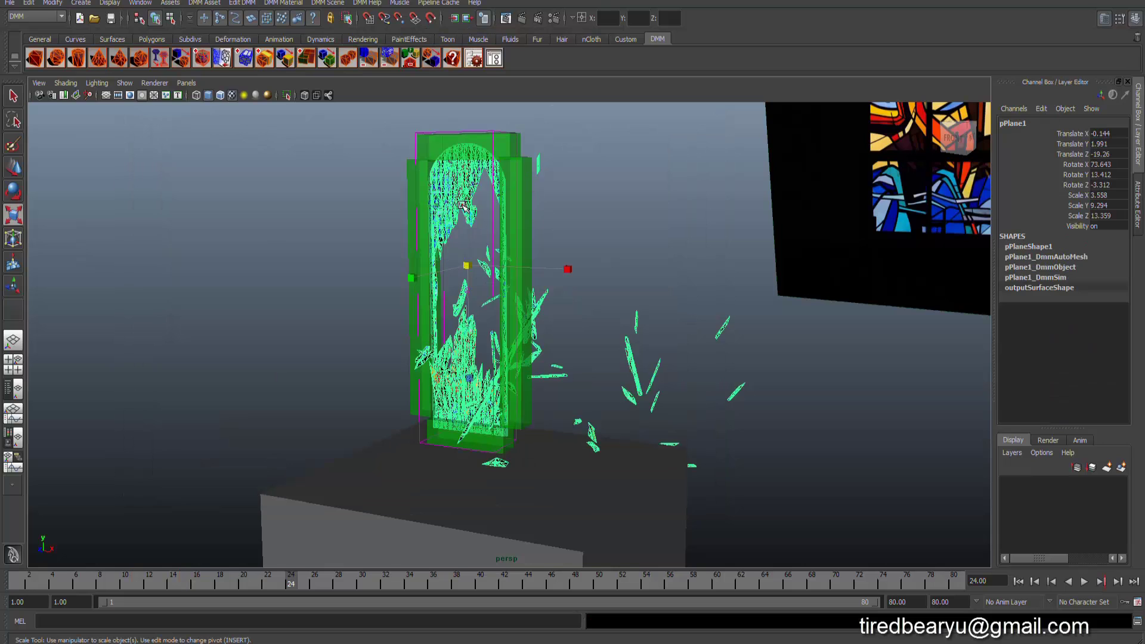
# Step: Set DMMScene1's Cache Pathname to v02 and rewind to frame 1 with the glass intact
pyautogui.click(492, 59)
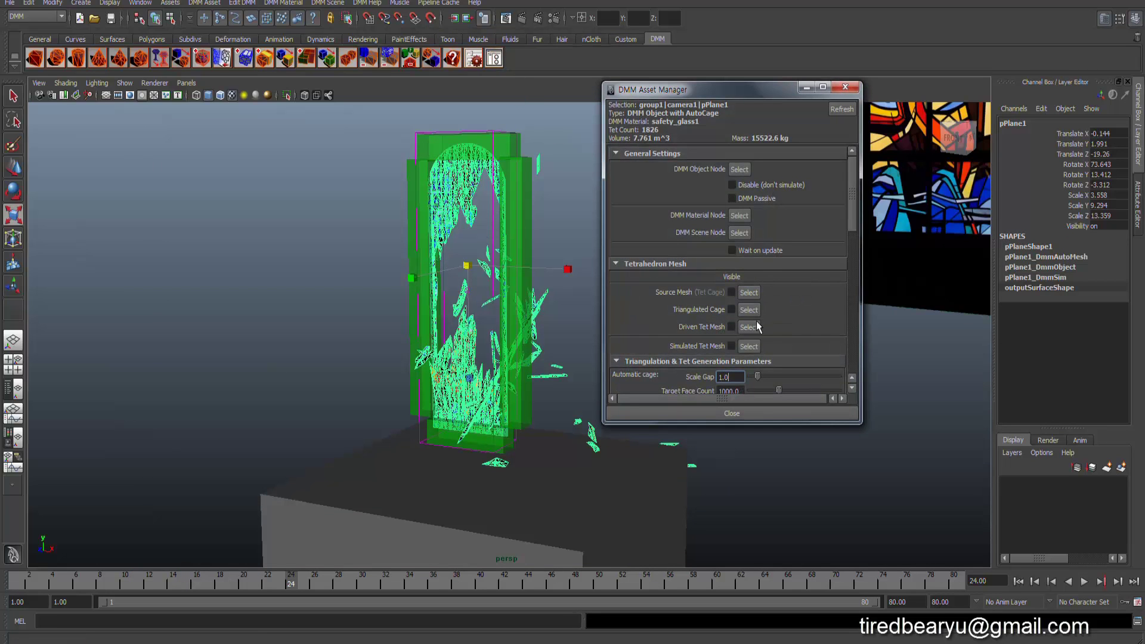
pyautogui.click(739, 232)
pyautogui.click(996, 347)
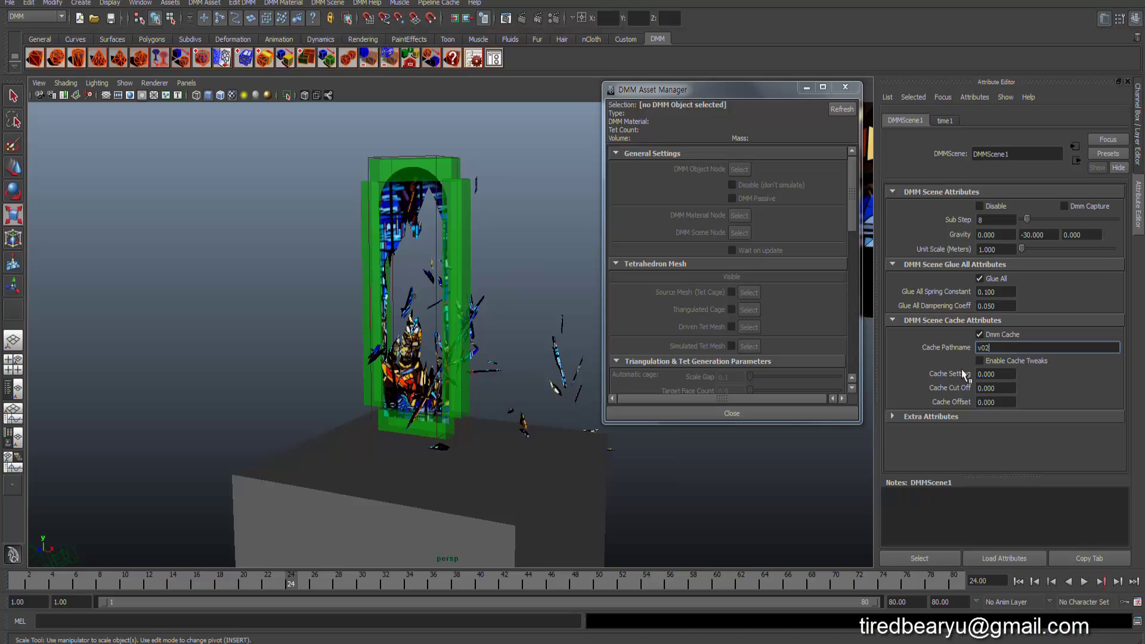
pyautogui.click(1018, 581)
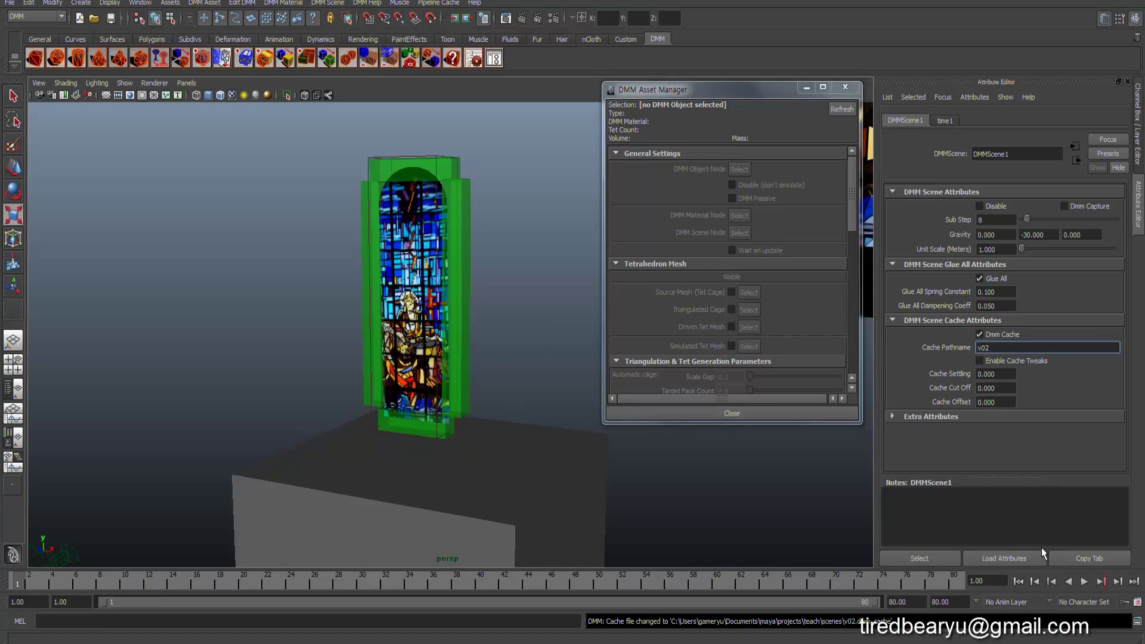
# Step: Play the shatter simulation to record the v02 cache, pausing at frame 23 and resuming
pyautogui.click(1085, 581)
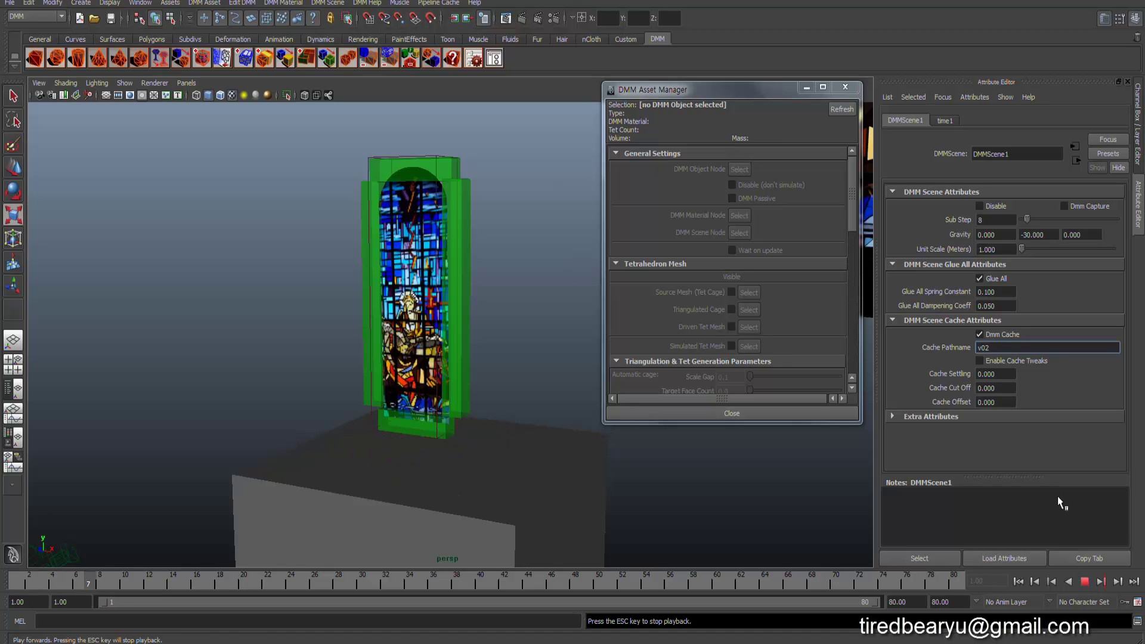
pyautogui.scroll(3, 456, 281)
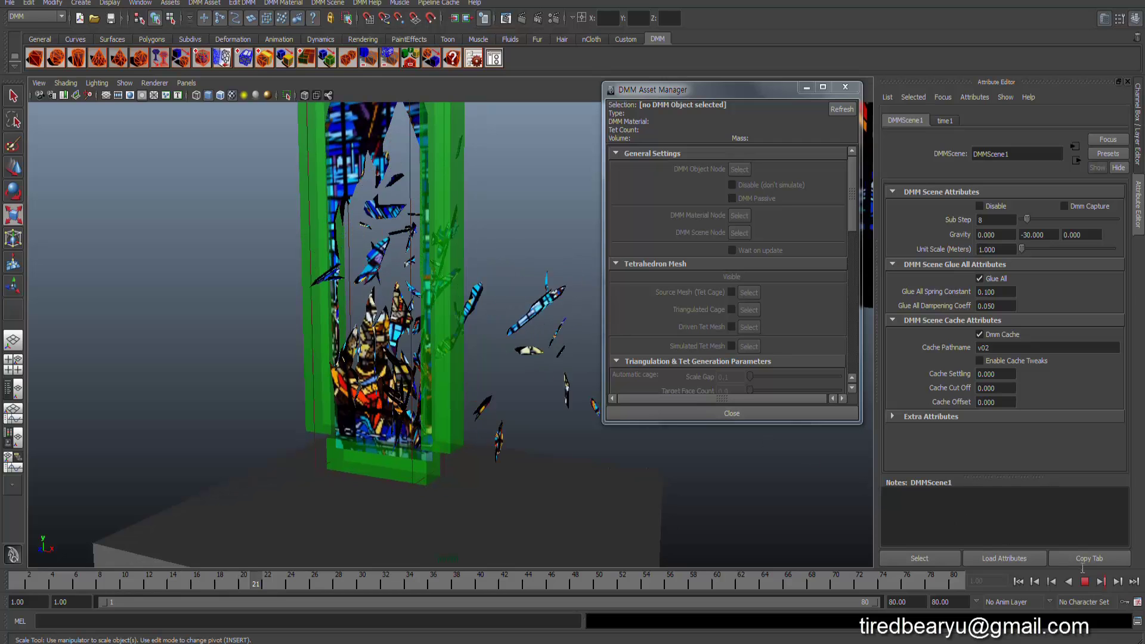
pyautogui.click(1085, 581)
pyautogui.scroll(3, 318, 497)
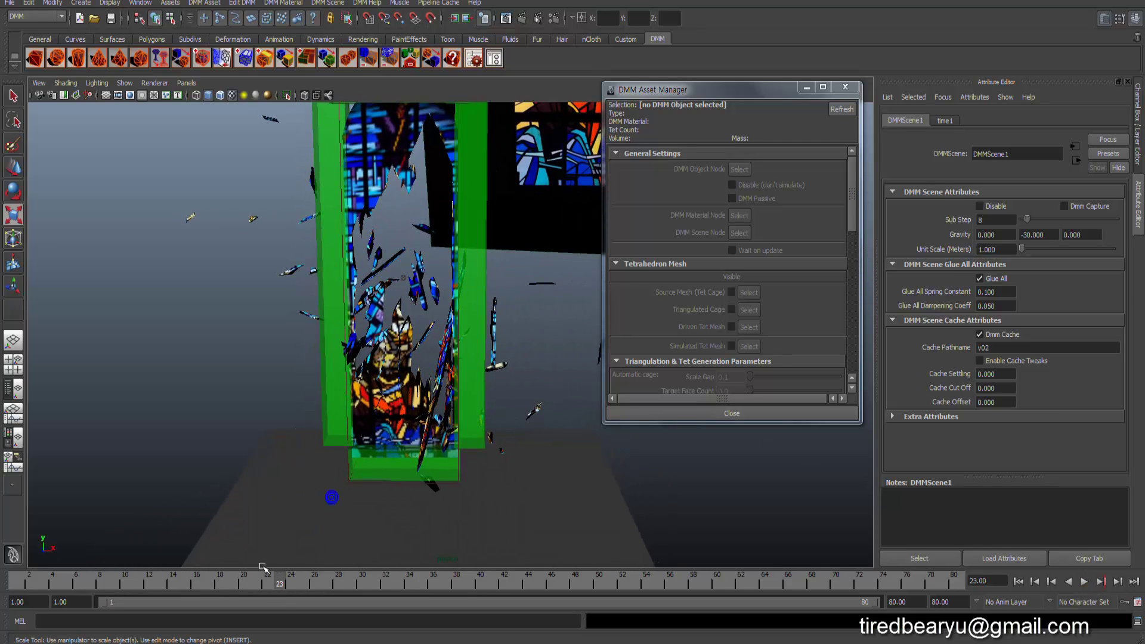
pyautogui.hotkey('alt', 'v')
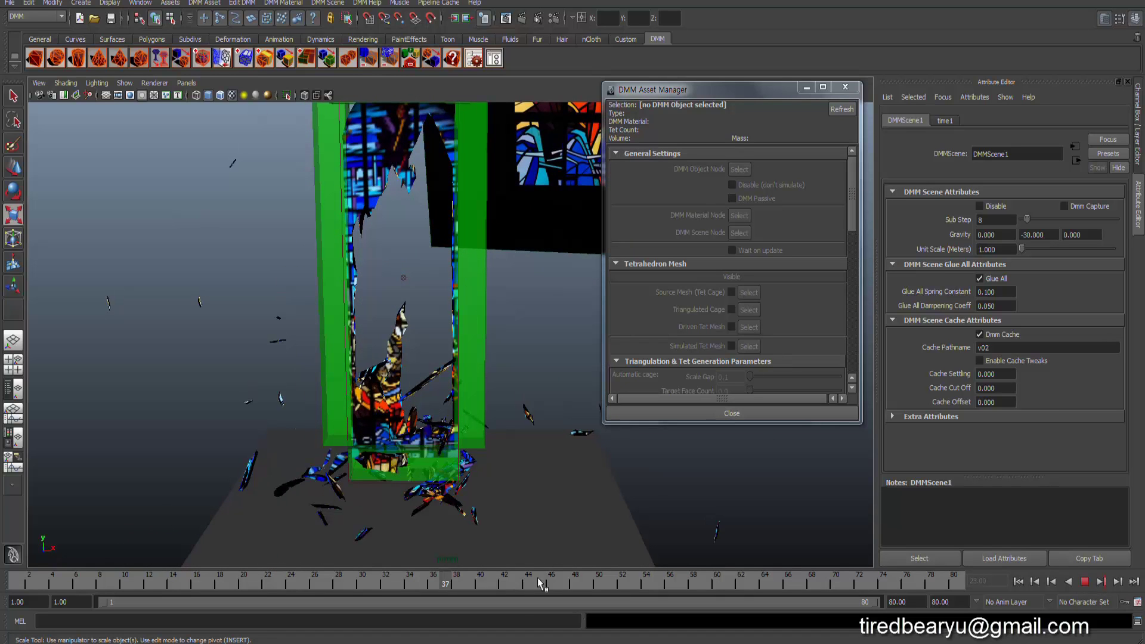
# Step: Inspect the fallen glass shards by orbiting and scrubbing frames, then replay from frame 1
pyautogui.moveTo(513, 471)
pyautogui.keyDown('alt'); pyautogui.mouseDown()
pyautogui.moveTo(543, 491)
pyautogui.moveTo(841, 541)
pyautogui.mouseUp(); pyautogui.keyUp('alt')
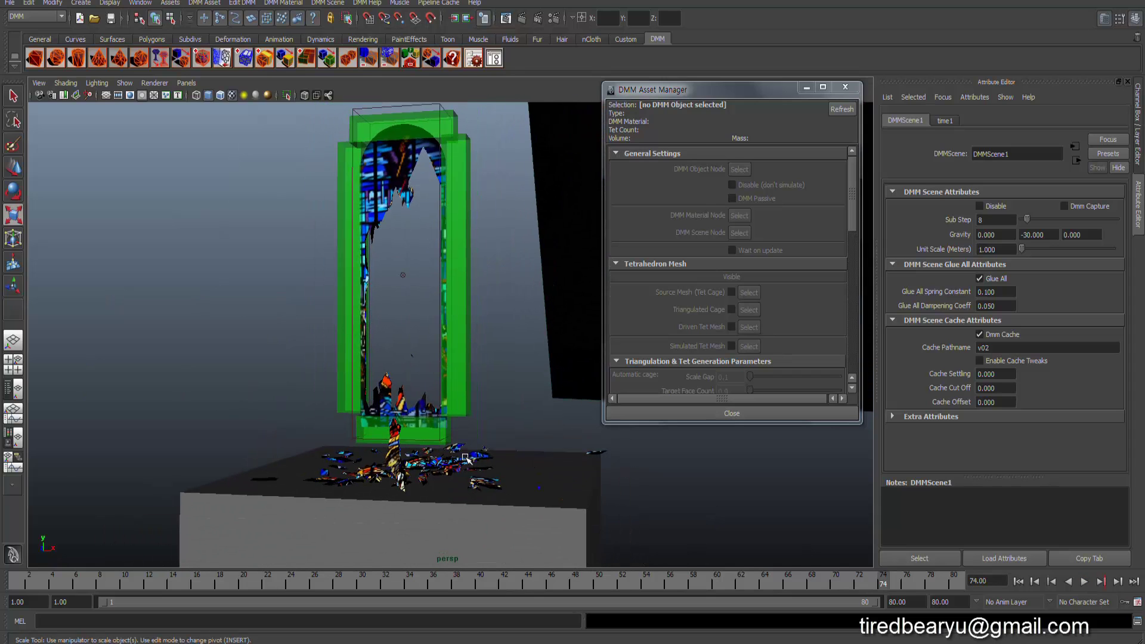
pyautogui.hotkey('alt', 'v')
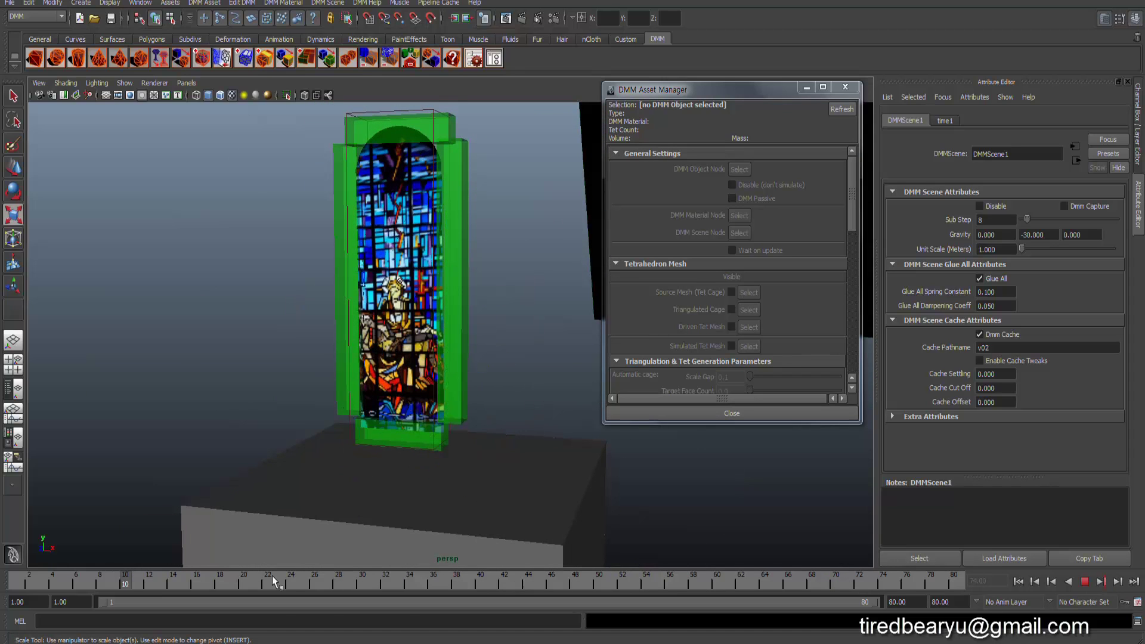
pyautogui.moveTo(113, 568); pyautogui.dragTo(529, 597)
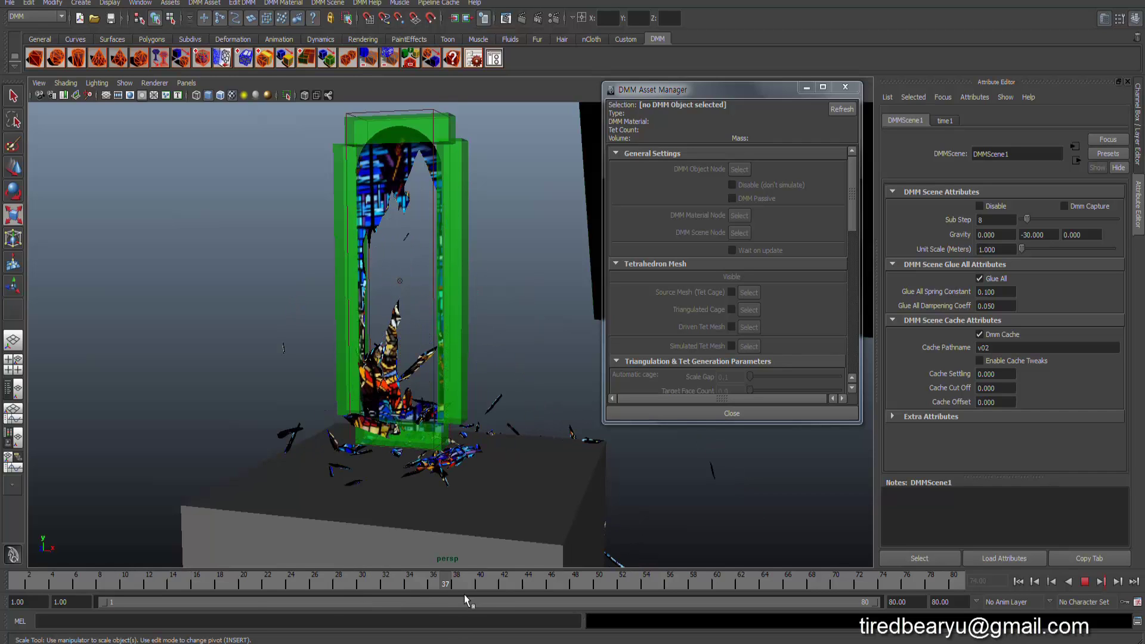
pyautogui.keyDown('alt'); pyautogui.moveTo(482, 496); pyautogui.dragTo(498, 500); pyautogui.keyUp('alt')
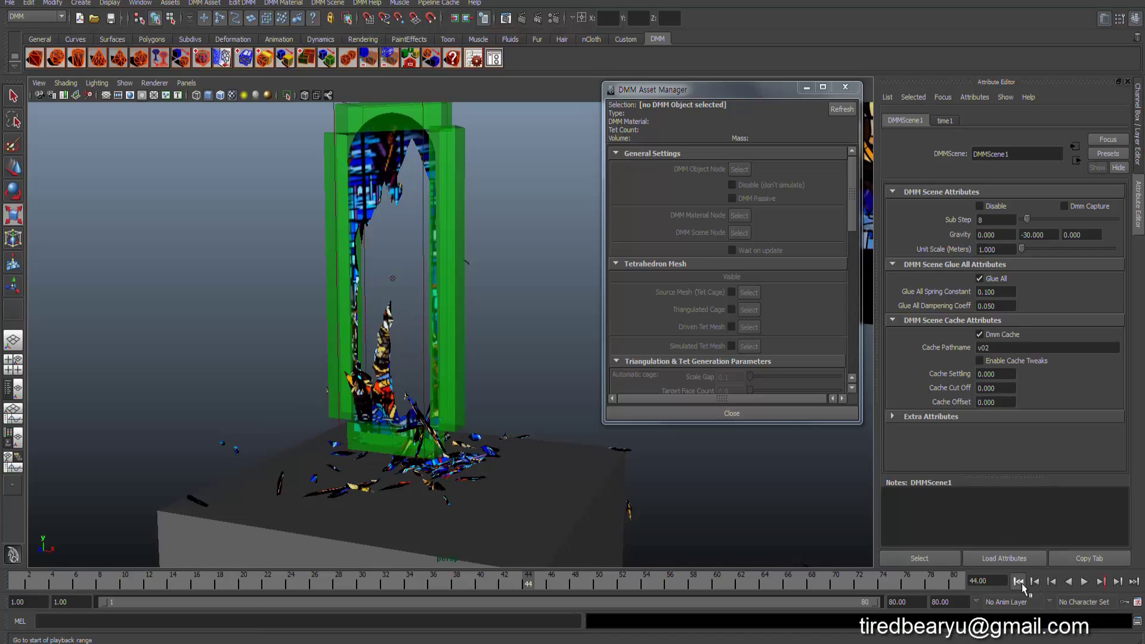
pyautogui.click(1018, 581)
pyautogui.click(1084, 581)
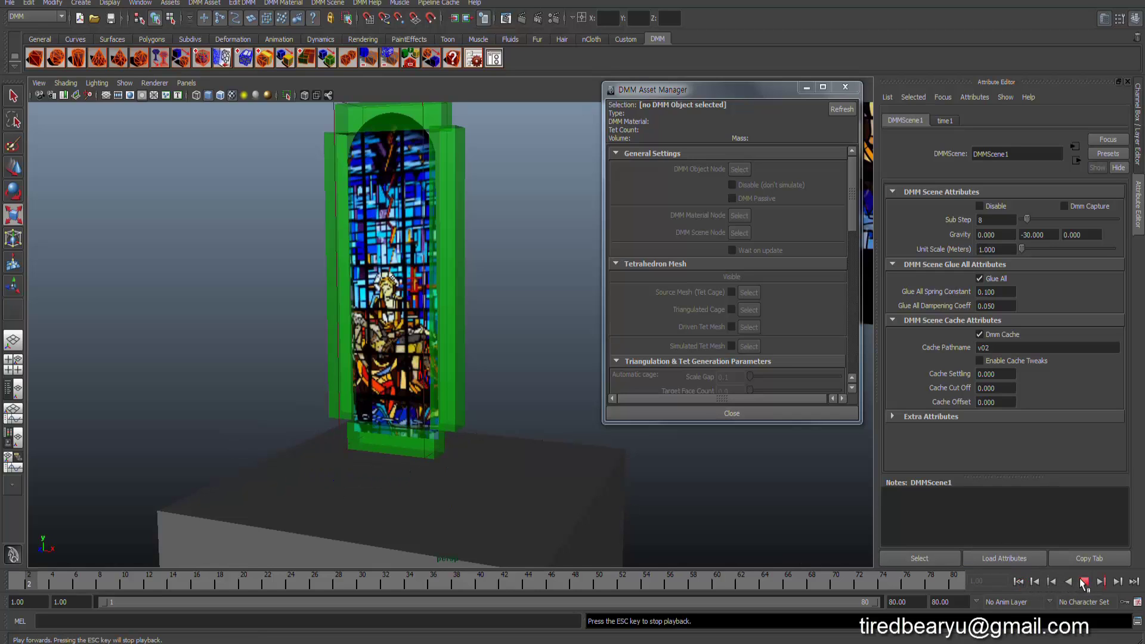